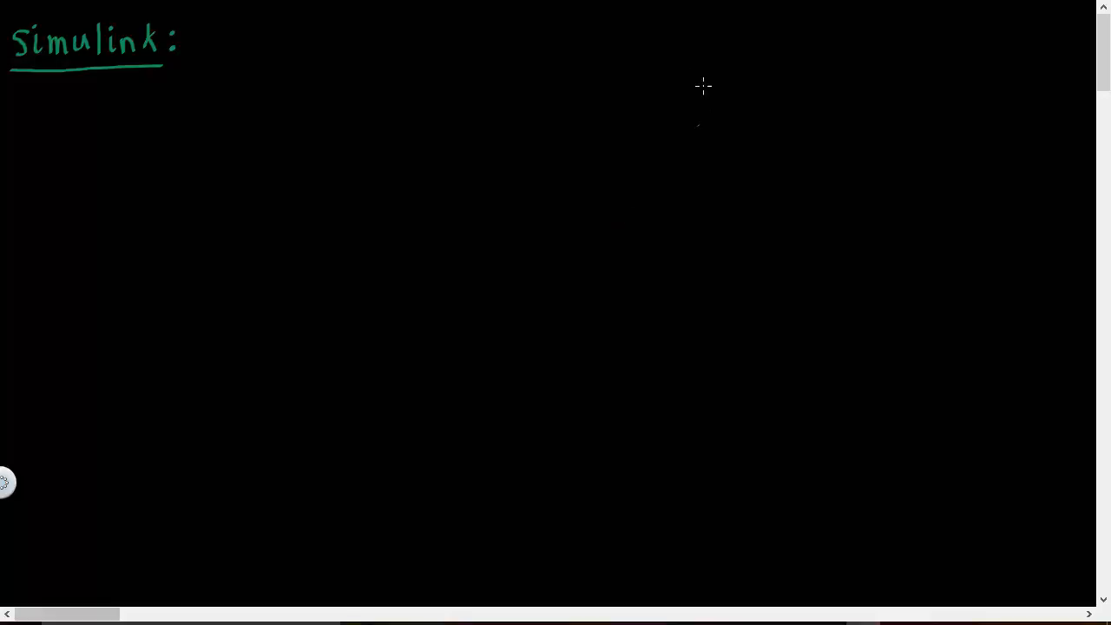
- Draw a vertical wall joined to a horizontal floor line, with short hatch strokes along the outside of both
mouse_move(632, 52)
mouse_down()
mouse_move(633, 165)
mouse_move(658, 179)
mouse_move(992, 179)
mouse_move(870, 197)
mouse_up()
drag(857, 188, 734, 199)
drag(723, 191, 668, 197)
mouse_move(664, 188)
mouse_down()
mouse_move(643, 198)
mouse_move(619, 177)
mouse_up()
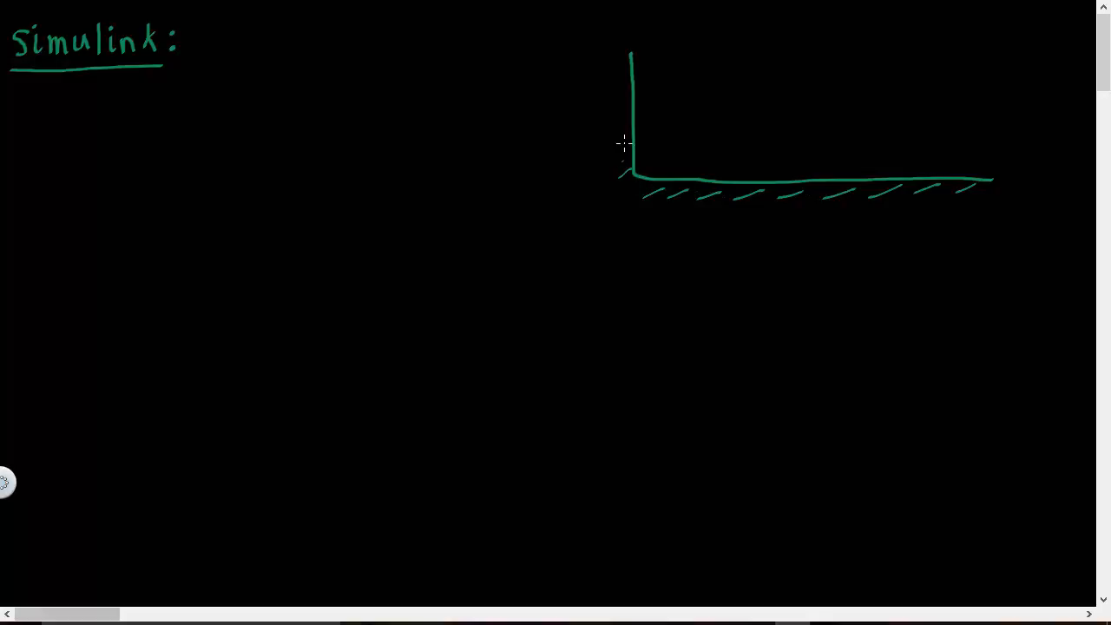
drag(621, 139, 613, 149)
mouse_move(620, 112)
mouse_down()
mouse_move(613, 125)
mouse_move(602, 76)
mouse_up()
- Draw a wheeled square mass labelled m on the floor and connect it to the wall with a spring and a damper
mouse_move(809, 94)
mouse_down()
mouse_move(751, 90)
mouse_move(758, 146)
mouse_move(805, 153)
mouse_move(826, 132)
mouse_move(821, 93)
mouse_move(797, 92)
mouse_move(786, 127)
mouse_move(792, 114)
mouse_move(795, 170)
mouse_move(799, 156)
mouse_move(767, 161)
mouse_up()
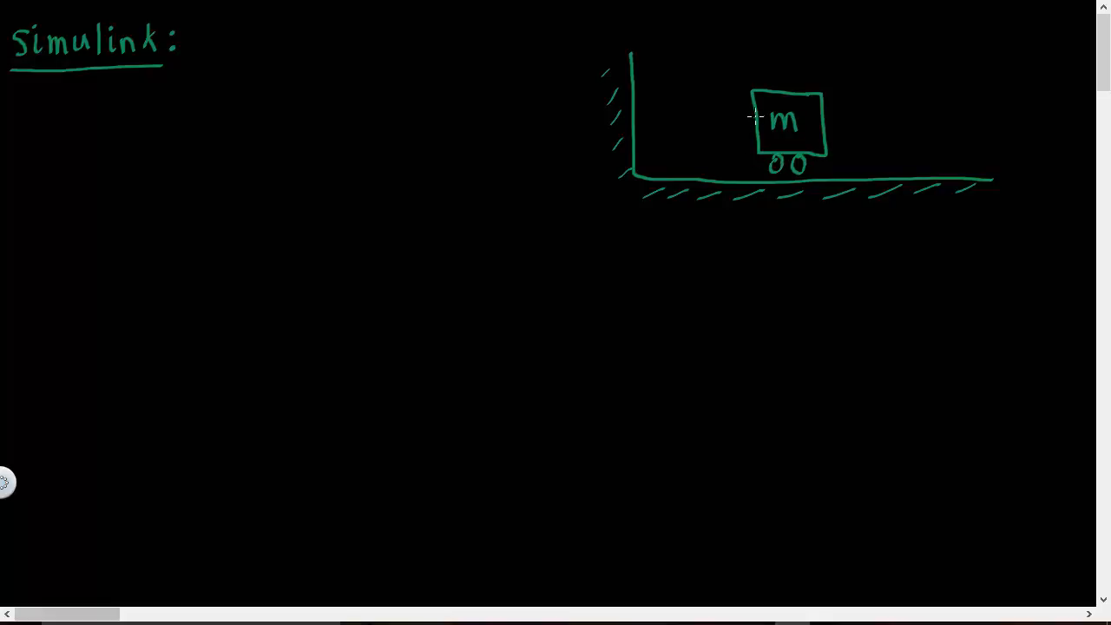
drag(753, 112, 633, 114)
drag(756, 141, 670, 142)
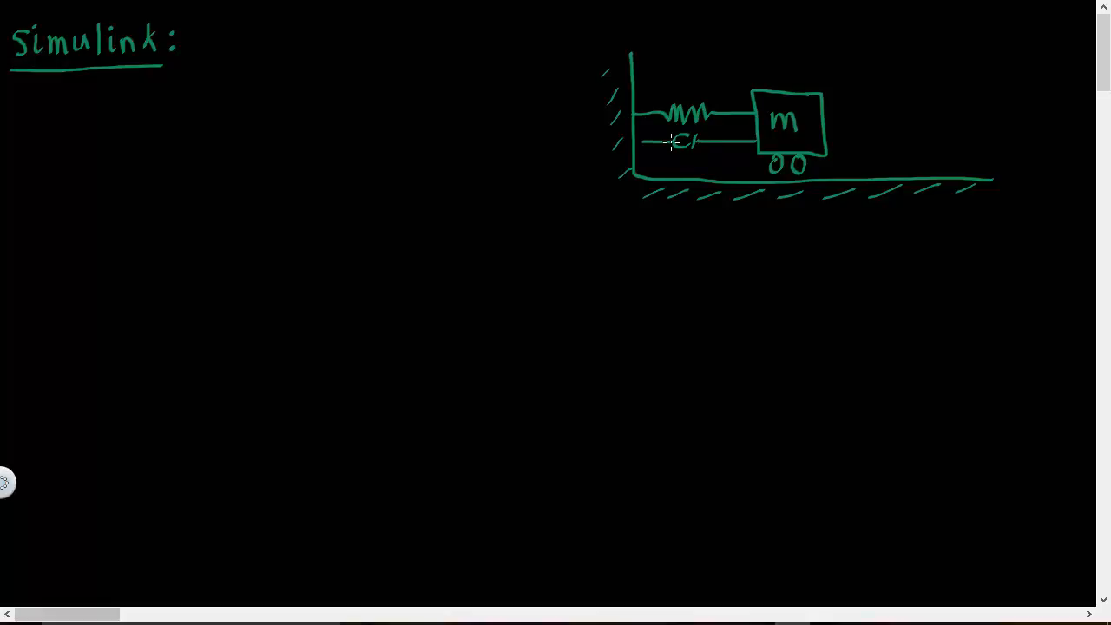
- Draw a force arrow out of the mass in Copic color YR09 and label it F₀ sin ωt
click(1015, 2)
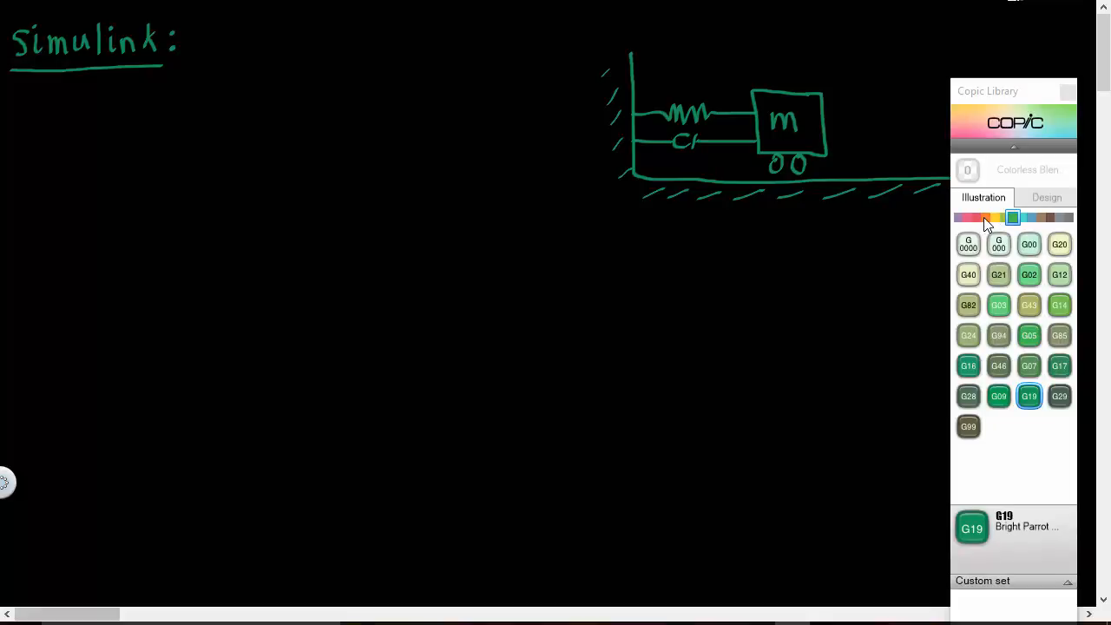
click(984, 218)
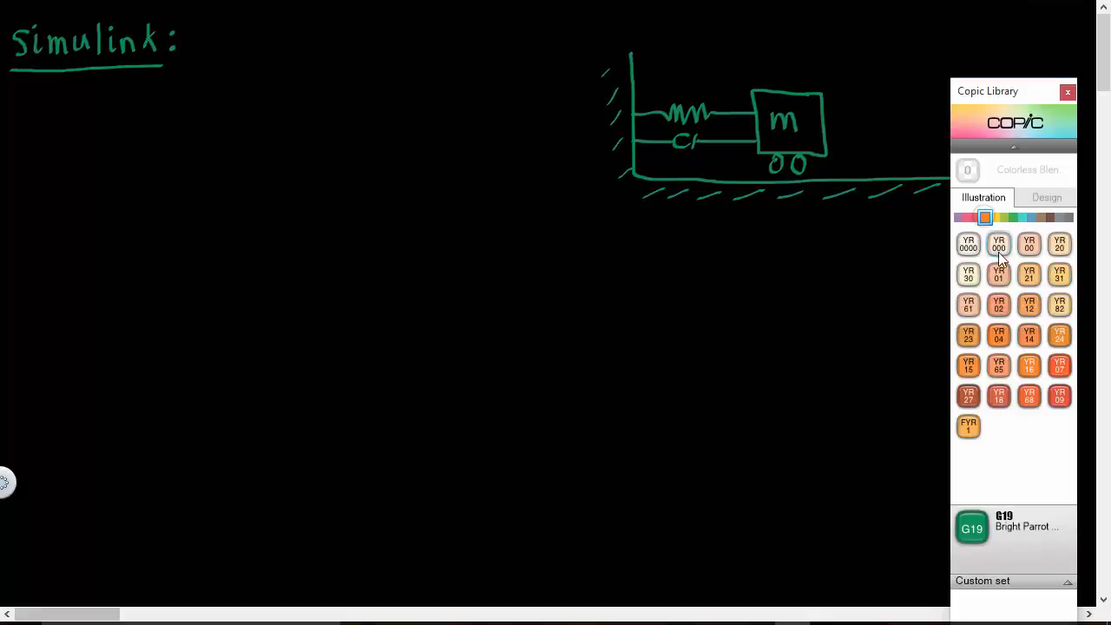
click(1058, 398)
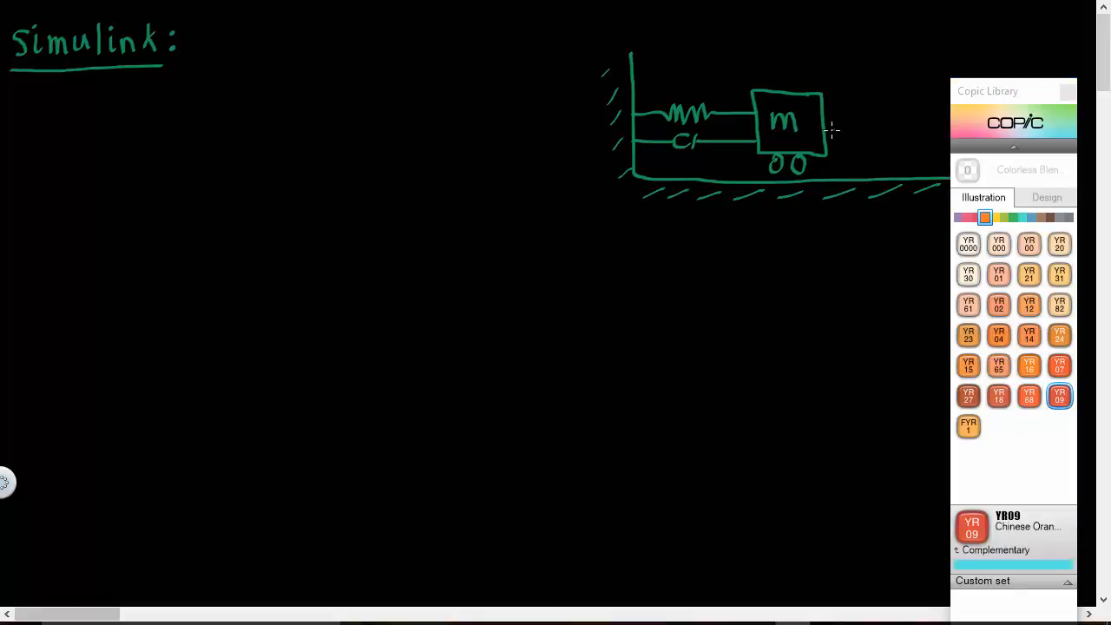
drag(826, 129, 900, 121)
click(1067, 91)
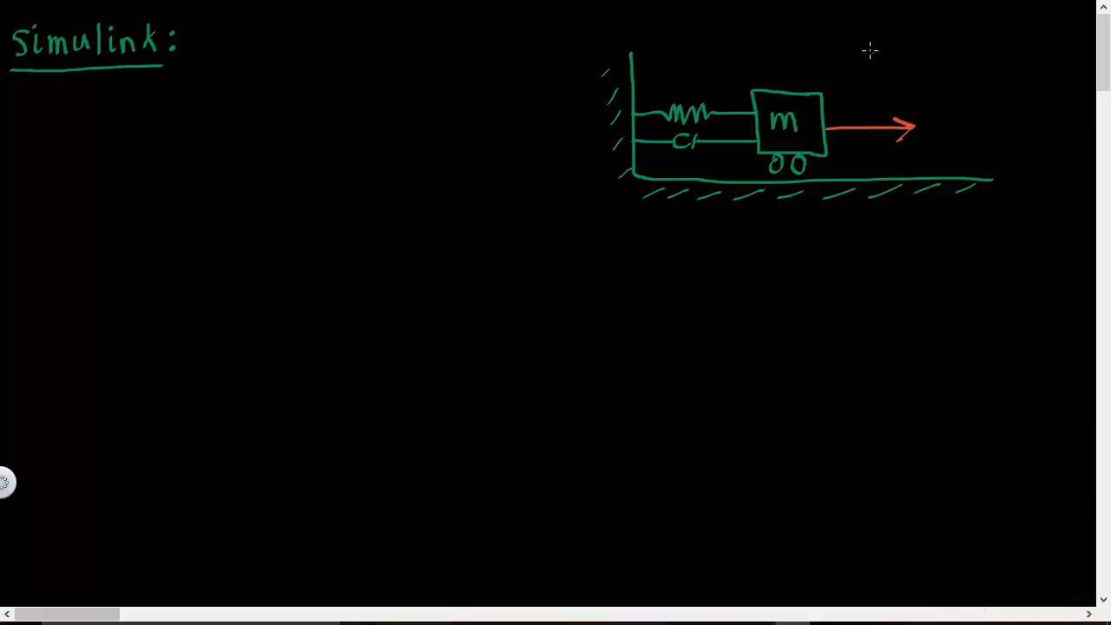
mouse_move(837, 67)
mouse_down()
mouse_move(857, 65)
mouse_move(841, 102)
mouse_move(857, 84)
mouse_up()
mouse_move(855, 97)
mouse_down()
mouse_move(883, 88)
mouse_move(875, 99)
mouse_move(922, 102)
mouse_move(961, 82)
mouse_move(964, 101)
mouse_move(968, 85)
mouse_up()
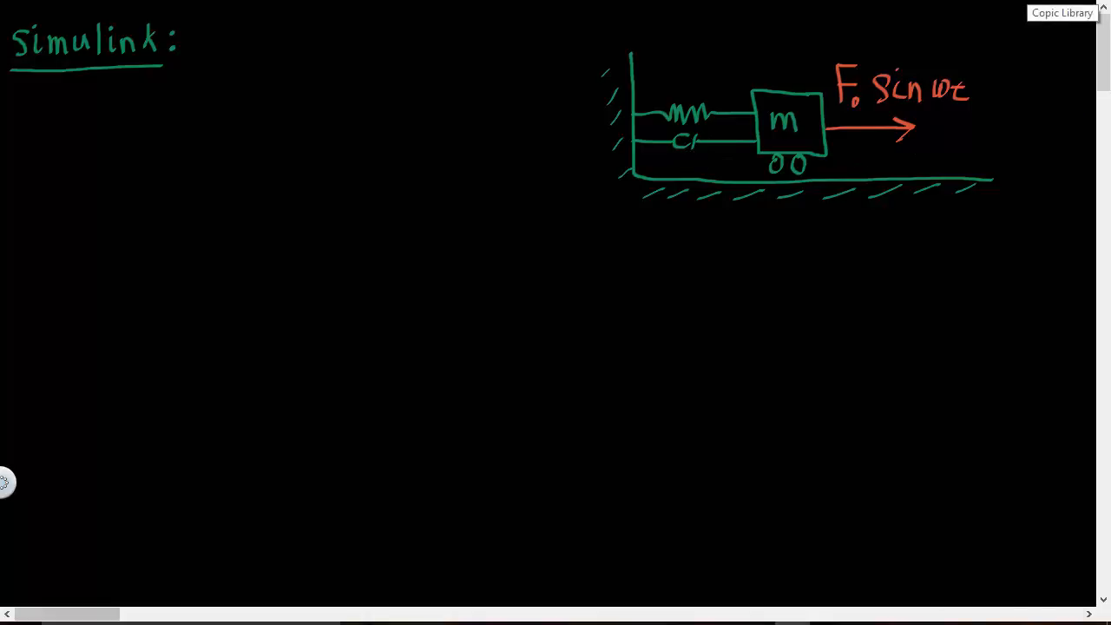
- Write the equation of motion mẍ + cẋ + kx = F₀ sin ωt under the Simulink heading in Copic color G19
click(1095, 5)
click(1013, 220)
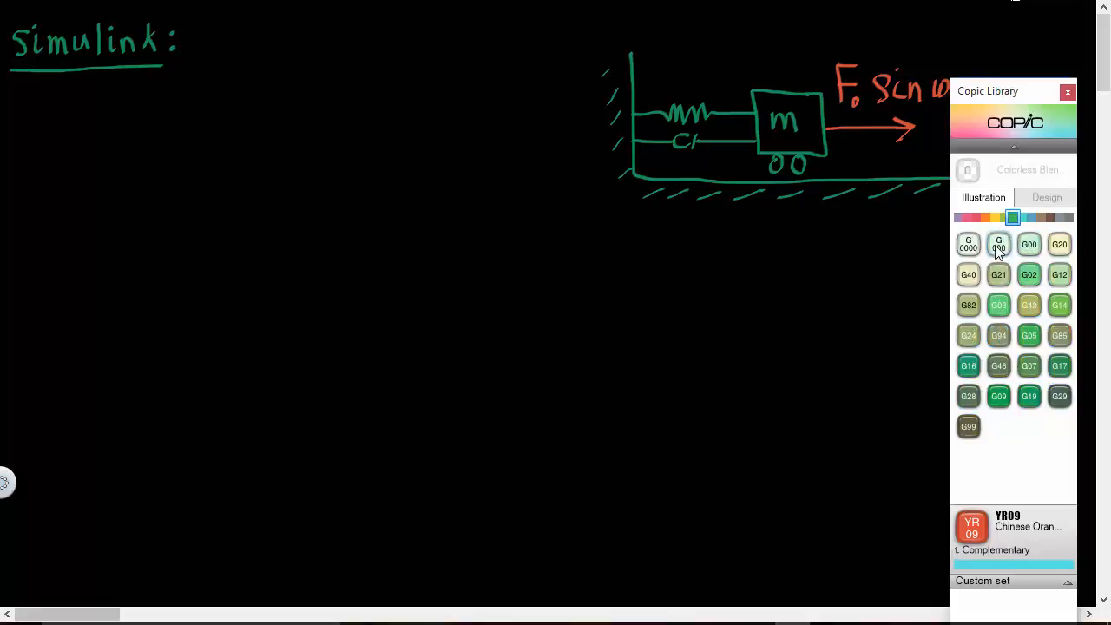
click(1028, 396)
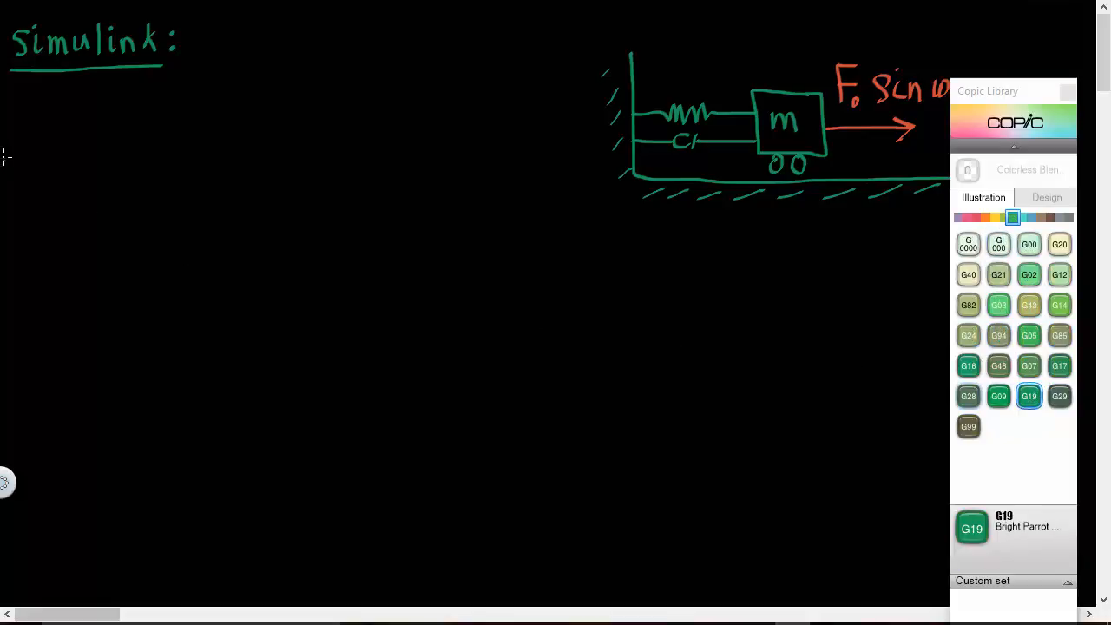
drag(20, 116, 55, 137)
mouse_move(69, 120)
mouse_down()
mouse_move(73, 135)
mouse_move(195, 130)
mouse_move(224, 141)
mouse_up()
click(61, 106)
click(53, 106)
drag(246, 130, 263, 135)
drag(304, 102, 286, 146)
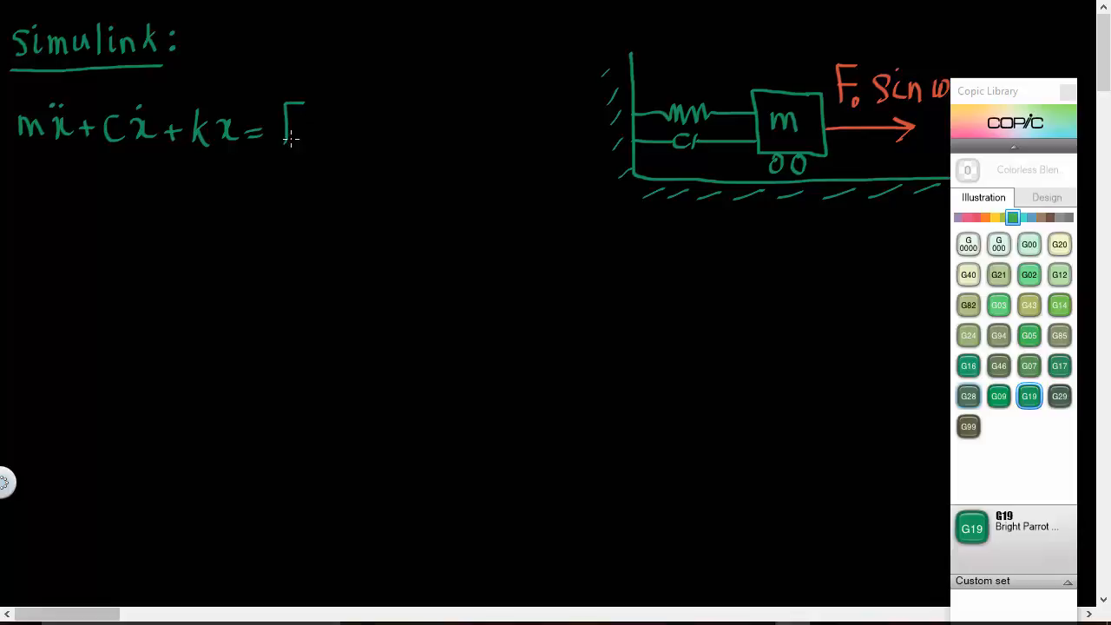
click(301, 146)
mouse_move(330, 117)
mouse_down()
mouse_move(332, 131)
mouse_move(317, 142)
mouse_up()
mouse_move(342, 120)
mouse_down()
mouse_move(340, 132)
mouse_move(361, 128)
mouse_move(368, 140)
mouse_move(397, 121)
mouse_move(420, 132)
mouse_move(421, 123)
mouse_up()
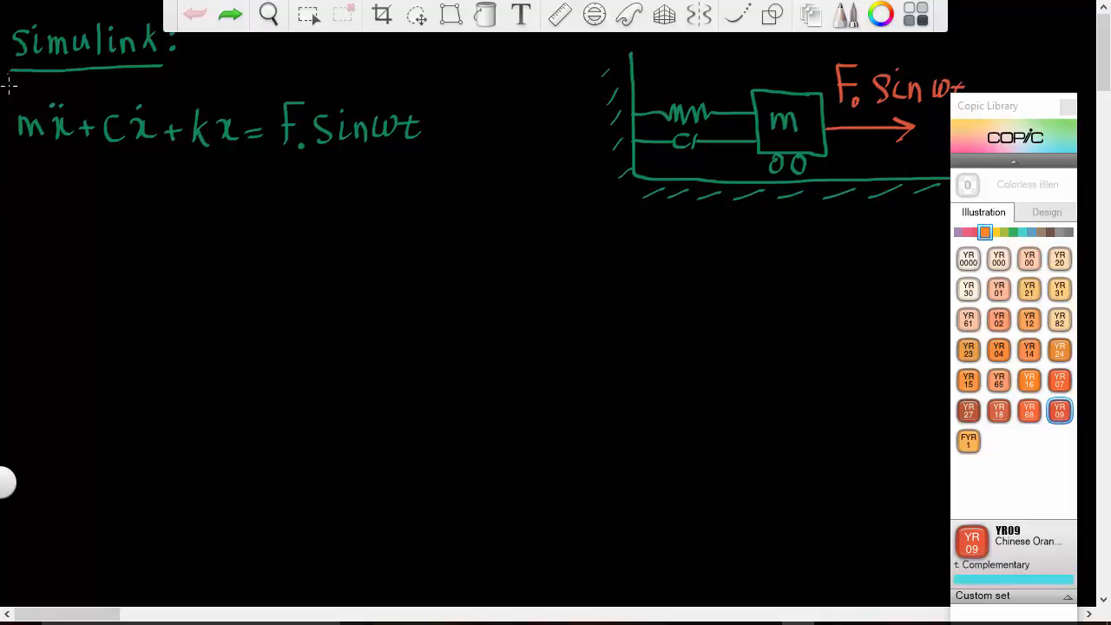
drag(36, 183, 41, 199)
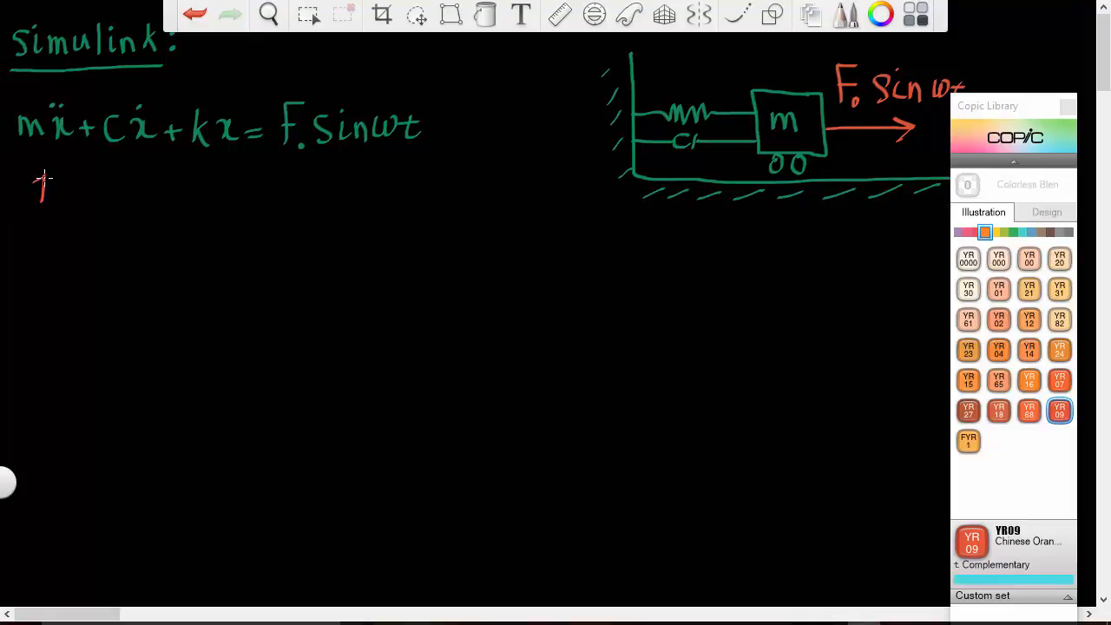
click(200, 17)
click(198, 17)
click(198, 19)
- Write a circled 1 followed by the subheading "Analytic" below the equation of motion in Copic color G19
click(1013, 231)
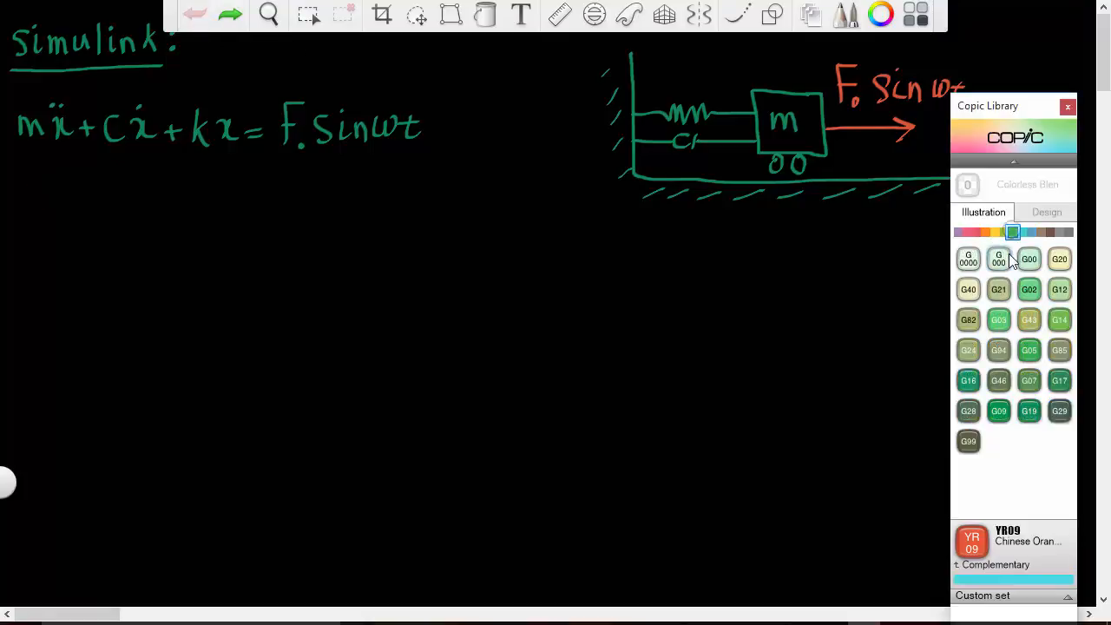
click(1028, 411)
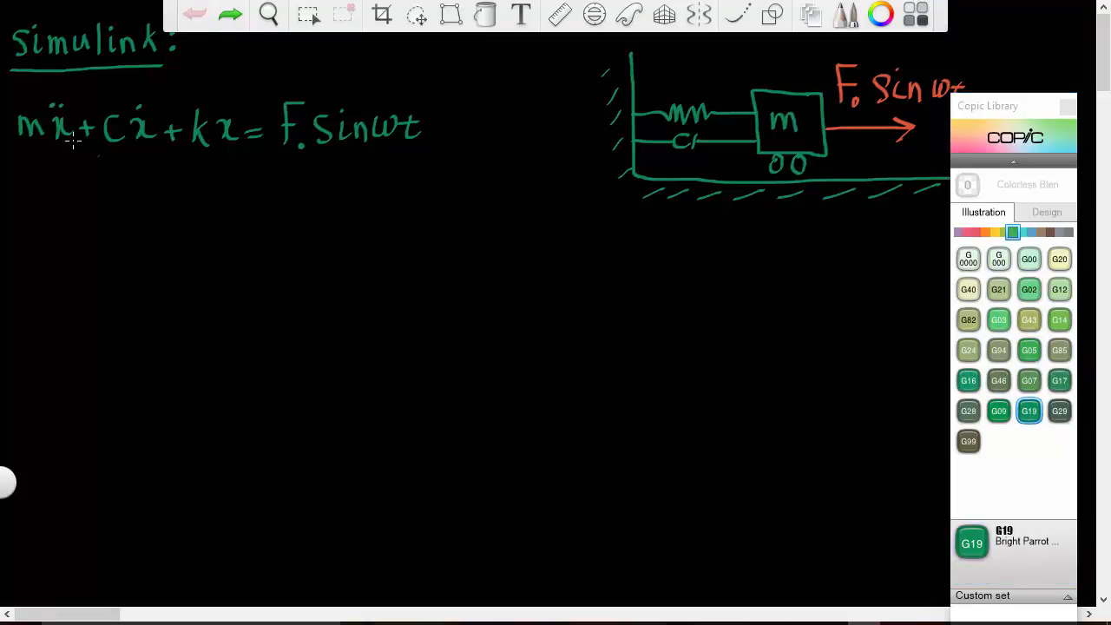
mouse_move(40, 180)
mouse_down()
mouse_move(35, 200)
mouse_move(39, 170)
mouse_move(49, 205)
mouse_move(40, 165)
mouse_up()
mouse_move(77, 201)
mouse_down()
mouse_move(84, 176)
mouse_move(96, 203)
mouse_move(94, 189)
mouse_move(117, 182)
mouse_move(132, 200)
mouse_up()
drag(141, 160, 144, 191)
mouse_move(146, 174)
mouse_down()
mouse_move(160, 179)
mouse_move(129, 210)
mouse_move(171, 199)
mouse_move(180, 176)
mouse_move(189, 196)
mouse_move(229, 196)
mouse_up()
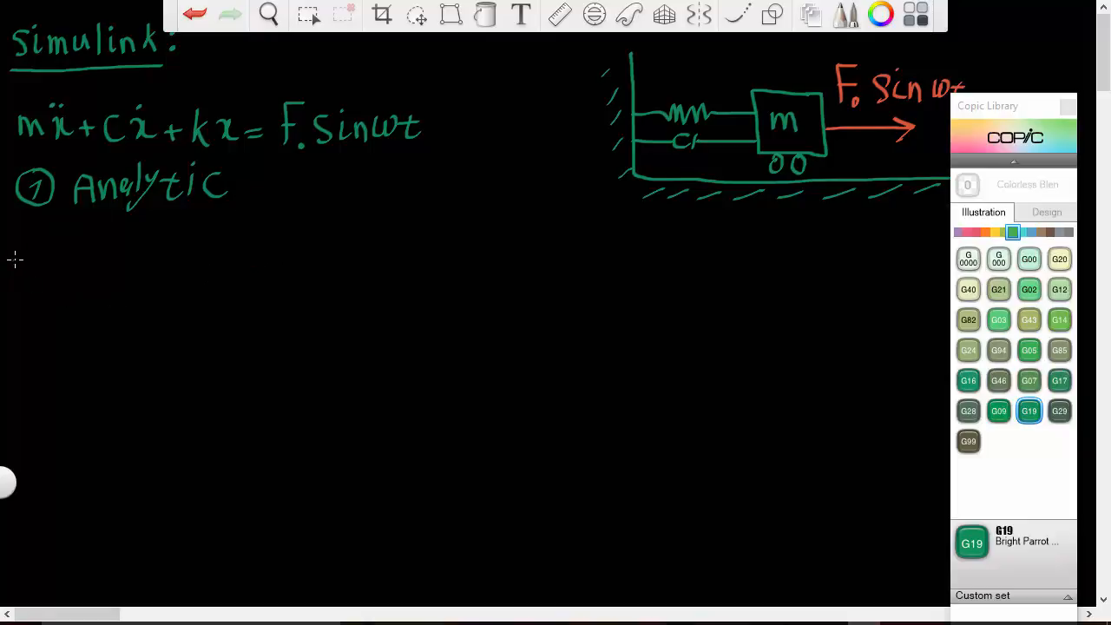
- Start the solution below the Analytic subheading by writing x(t) = e^(−ξωₙt) and an opening parenthesis
drag(19, 254, 28, 278)
mouse_move(36, 258)
mouse_down()
mouse_move(54, 274)
mouse_move(71, 257)
mouse_move(62, 280)
mouse_move(97, 267)
mouse_up()
mouse_move(78, 262)
mouse_down()
mouse_move(129, 258)
mouse_move(144, 278)
mouse_up()
mouse_move(117, 236)
mouse_down()
mouse_move(179, 224)
mouse_move(198, 240)
mouse_up()
mouse_move(186, 229)
mouse_down()
mouse_move(206, 227)
mouse_move(216, 304)
mouse_up()
- Continue the x(t) solution with A cos ω_d t + B sin ω_d t, a closing parenthesis and a plus sign
mouse_move(241, 250)
mouse_down()
mouse_move(231, 279)
mouse_move(248, 285)
mouse_up()
mouse_move(232, 269)
mouse_down()
mouse_move(268, 284)
mouse_move(279, 274)
mouse_up()
mouse_move(292, 272)
mouse_down()
mouse_move(285, 284)
mouse_move(328, 260)
mouse_move(322, 303)
mouse_up()
drag(347, 257, 346, 283)
drag(337, 267, 391, 278)
mouse_move(378, 264)
mouse_down()
mouse_move(379, 290)
mouse_move(404, 285)
mouse_up()
mouse_move(407, 255)
mouse_down()
mouse_move(424, 269)
mouse_move(403, 285)
mouse_move(489, 287)
mouse_move(525, 260)
mouse_move(513, 300)
mouse_up()
click(464, 262)
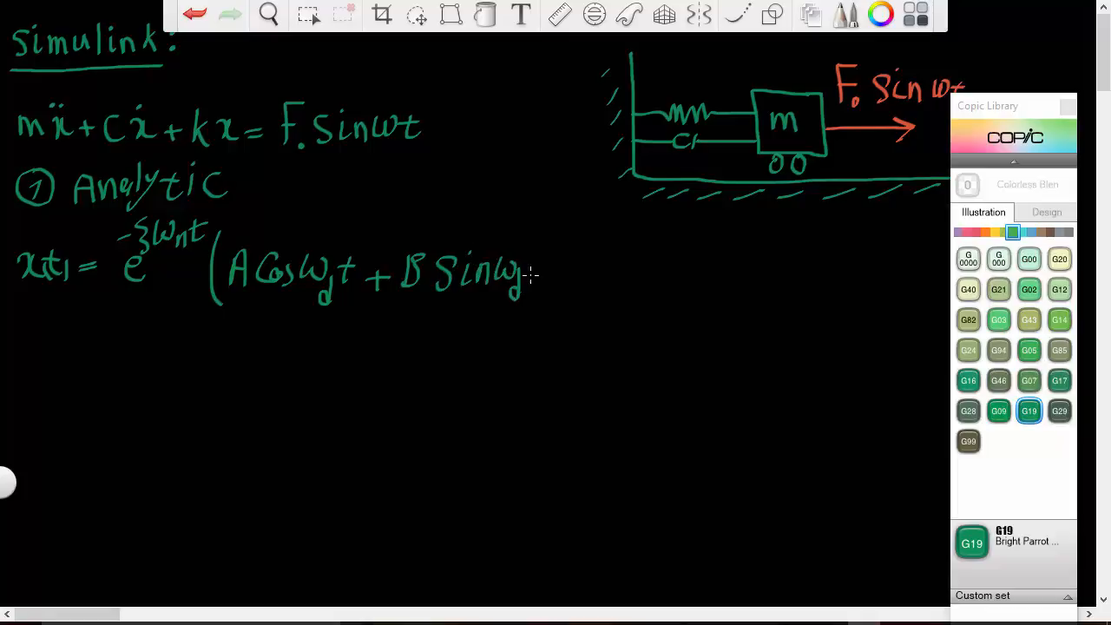
drag(533, 258, 531, 285)
mouse_move(526, 269)
mouse_down()
mouse_move(543, 267)
mouse_move(549, 292)
mouse_move(589, 271)
mouse_move(575, 283)
mouse_up()
- Complete the x(t) solution with the steady-state term X sin(ωt − φ)
mouse_move(641, 250)
mouse_down()
mouse_move(609, 289)
mouse_move(640, 281)
mouse_up()
click(645, 279)
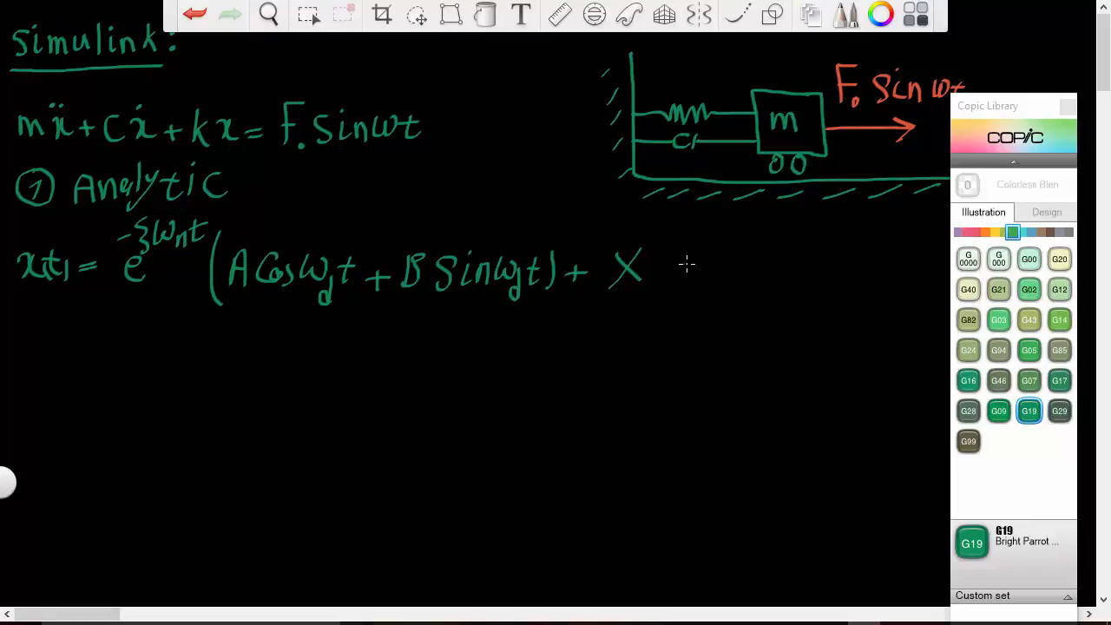
drag(685, 254, 664, 277)
mouse_move(696, 262)
mouse_down()
mouse_move(693, 278)
mouse_move(709, 262)
mouse_move(746, 285)
mouse_move(783, 260)
mouse_move(799, 282)
mouse_move(807, 264)
mouse_up()
click(700, 258)
mouse_move(814, 276)
mouse_down()
mouse_move(849, 264)
mouse_move(883, 299)
mouse_up()
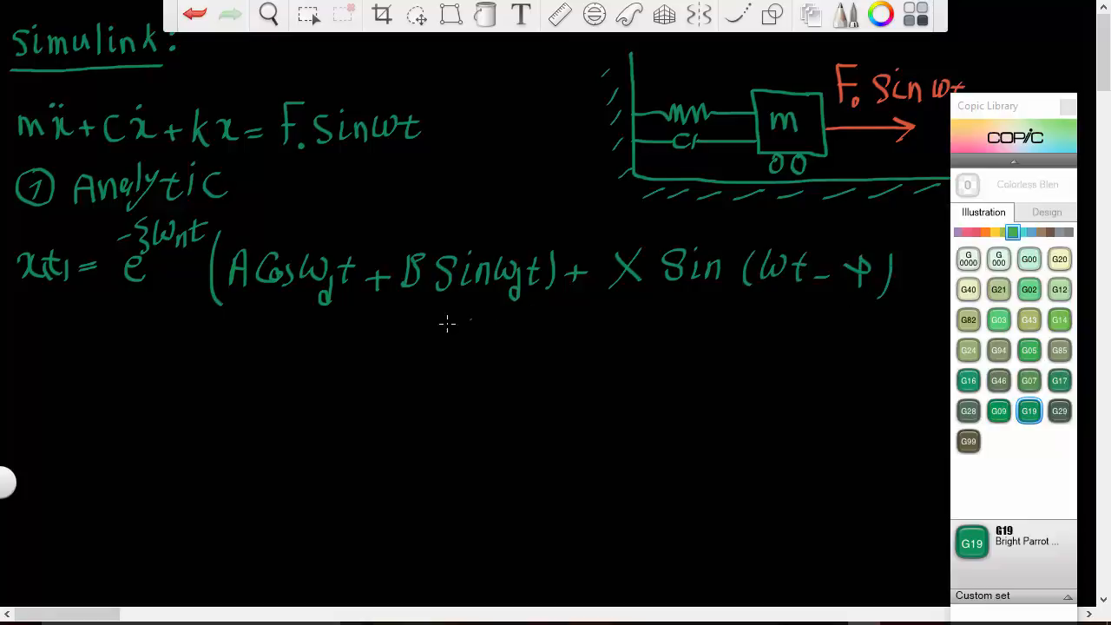
- In Copic color R29, underline A and B and point arrows from them to the note "Constants" with subscript IC
click(976, 233)
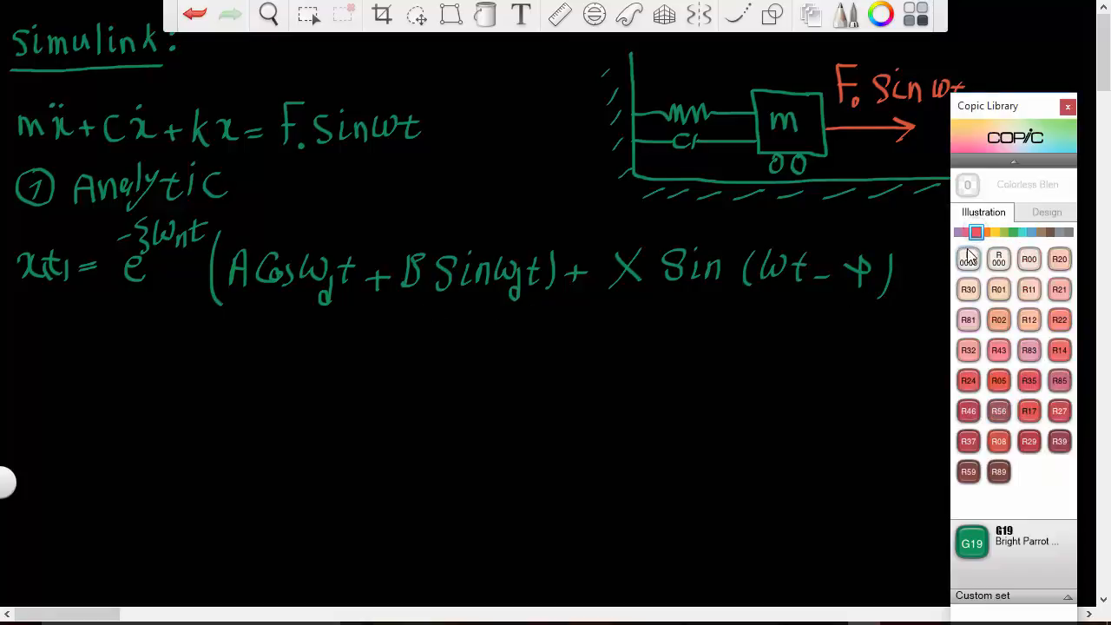
click(1033, 443)
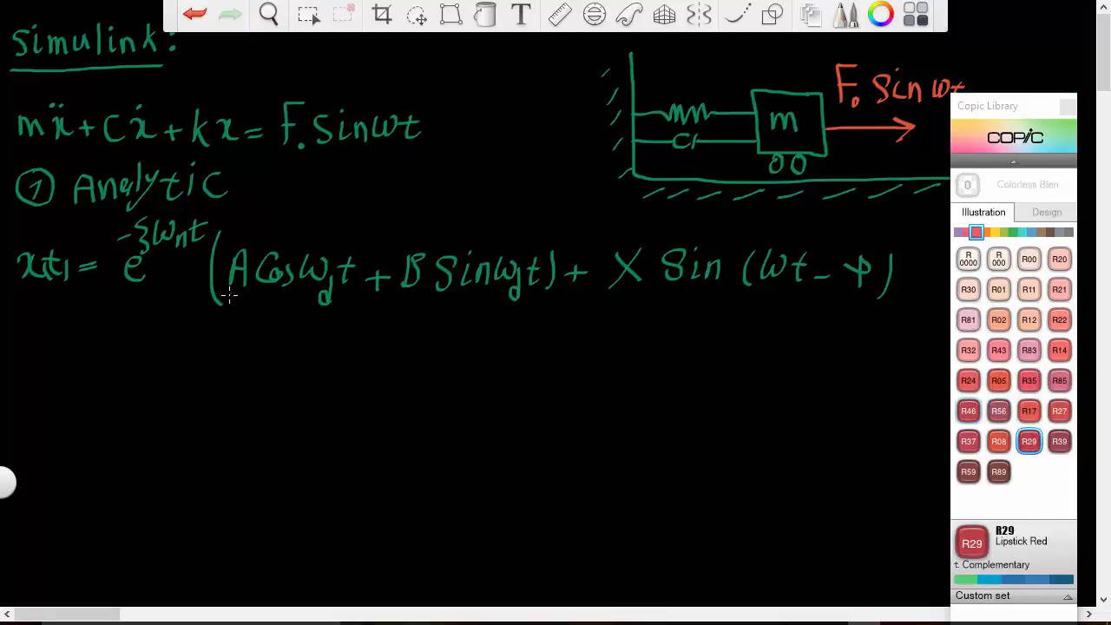
drag(228, 296, 252, 297)
mouse_move(397, 297)
mouse_down()
mouse_move(421, 296)
mouse_move(381, 323)
mouse_up()
mouse_move(247, 310)
mouse_down()
mouse_move(279, 327)
mouse_move(262, 336)
mouse_move(309, 362)
mouse_move(330, 349)
mouse_up()
mouse_move(368, 347)
mouse_down()
mouse_move(446, 356)
mouse_move(447, 391)
mouse_move(474, 393)
mouse_move(482, 376)
mouse_up()
drag(465, 396, 504, 395)
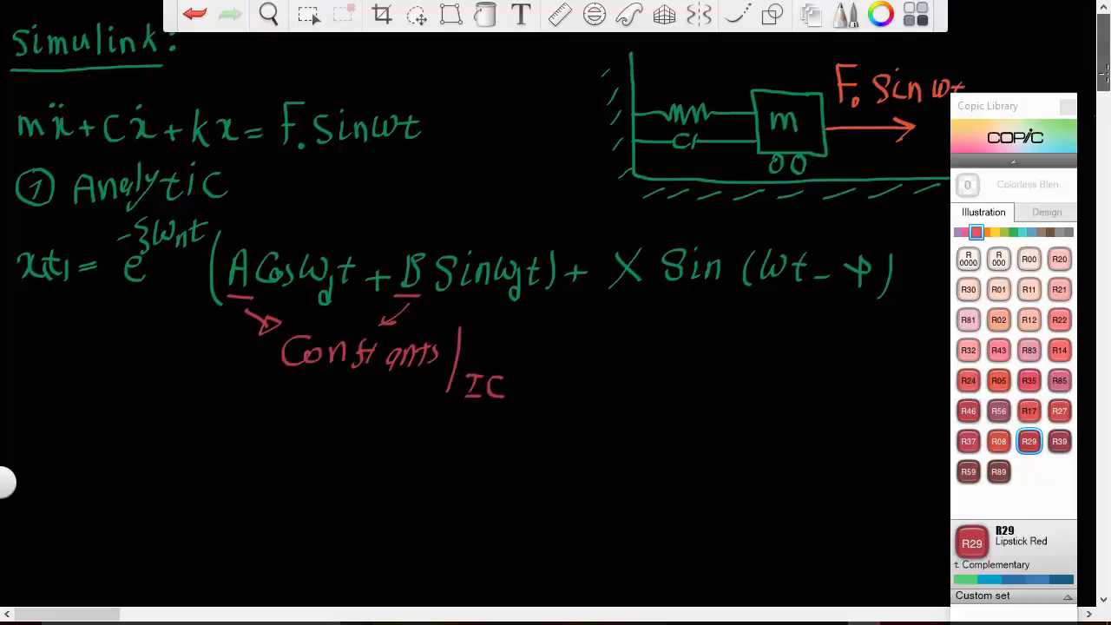
- Write the damping ratio formula ξ = c / (2mωₙ) in the empty area below the Constants note
drag(1104, 74, 1104, 98)
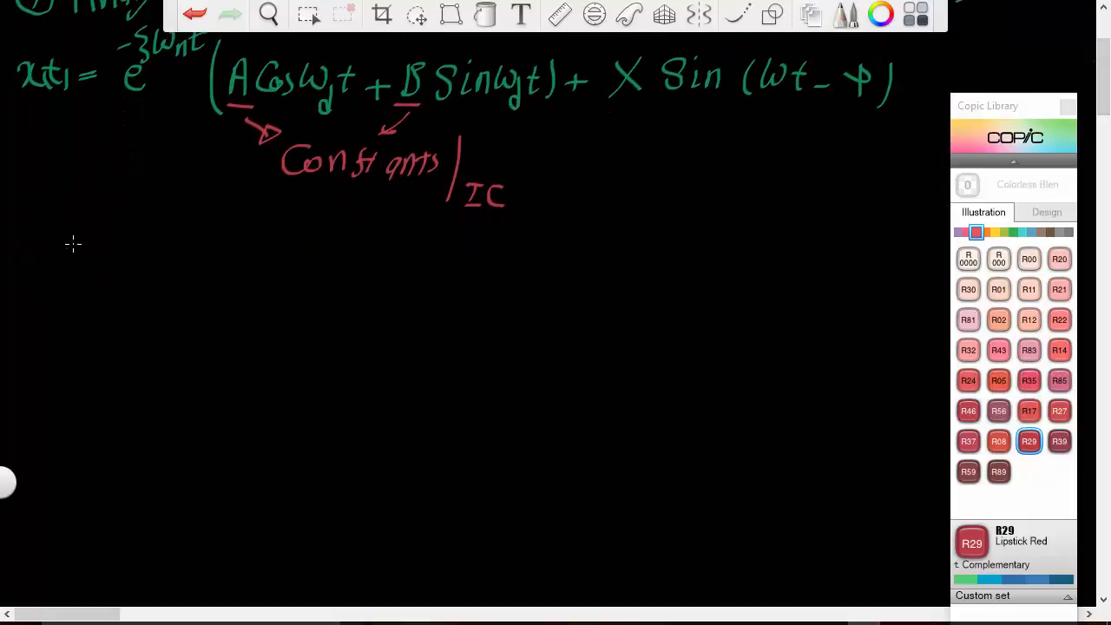
drag(73, 243, 53, 285)
drag(80, 279, 99, 277)
drag(77, 269, 98, 267)
mouse_move(167, 244)
mouse_down()
mouse_move(169, 262)
mouse_move(138, 276)
mouse_move(146, 318)
mouse_move(163, 300)
mouse_move(203, 320)
mouse_up()
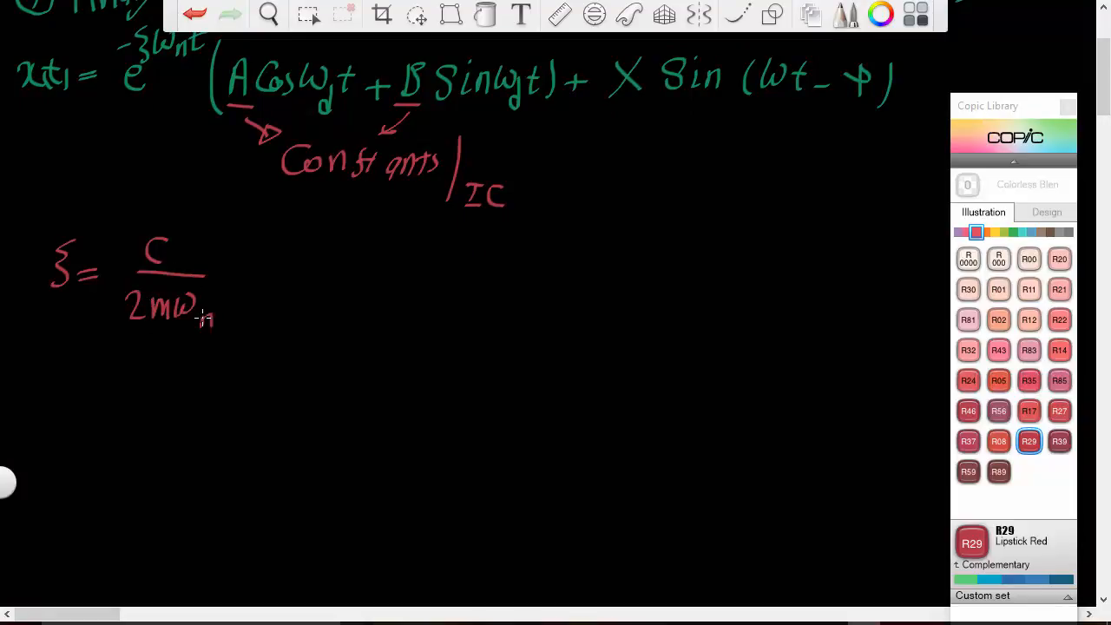
- Write the natural frequency formula ωₙ = √(k/m) beside the damping ratio, separated by a comma
mouse_move(266, 284)
mouse_down()
mouse_move(343, 271)
mouse_move(354, 304)
mouse_move(390, 284)
mouse_up()
mouse_move(374, 294)
mouse_down()
mouse_move(396, 293)
mouse_move(418, 243)
mouse_move(465, 241)
mouse_move(429, 289)
mouse_up()
mouse_move(449, 260)
mouse_down()
mouse_move(448, 288)
mouse_move(464, 290)
mouse_move(439, 312)
mouse_move(451, 321)
mouse_up()
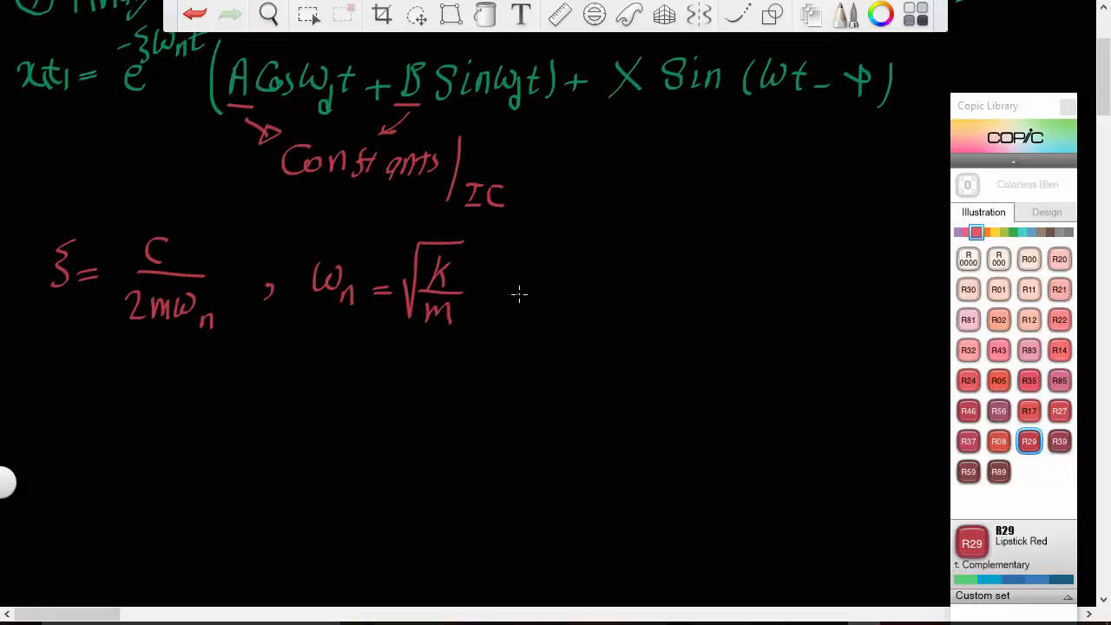
- Write the damped frequency formula ω_d = √(1 − ξ²) ωₙ on the same line, after a comma
drag(519, 293, 512, 302)
mouse_move(567, 275)
mouse_down()
mouse_move(600, 290)
mouse_move(598, 324)
mouse_up()
mouse_move(621, 297)
mouse_down()
mouse_move(639, 289)
mouse_move(659, 325)
mouse_move(744, 253)
mouse_up()
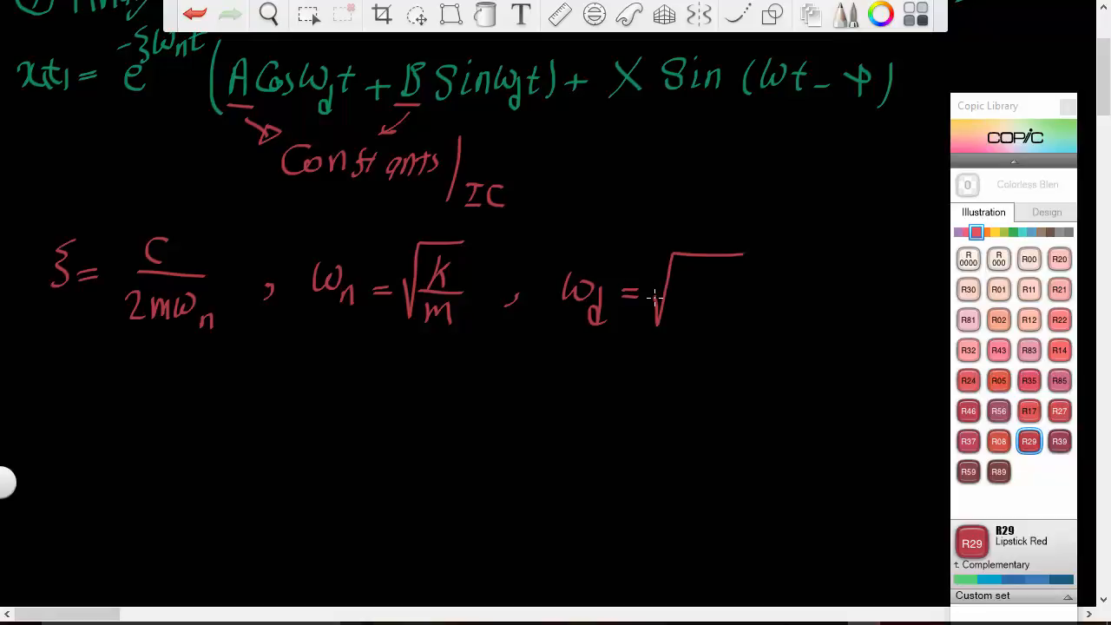
drag(670, 293, 665, 319)
mouse_move(682, 310)
mouse_down()
mouse_move(713, 316)
mouse_move(710, 328)
mouse_up()
drag(724, 286, 736, 303)
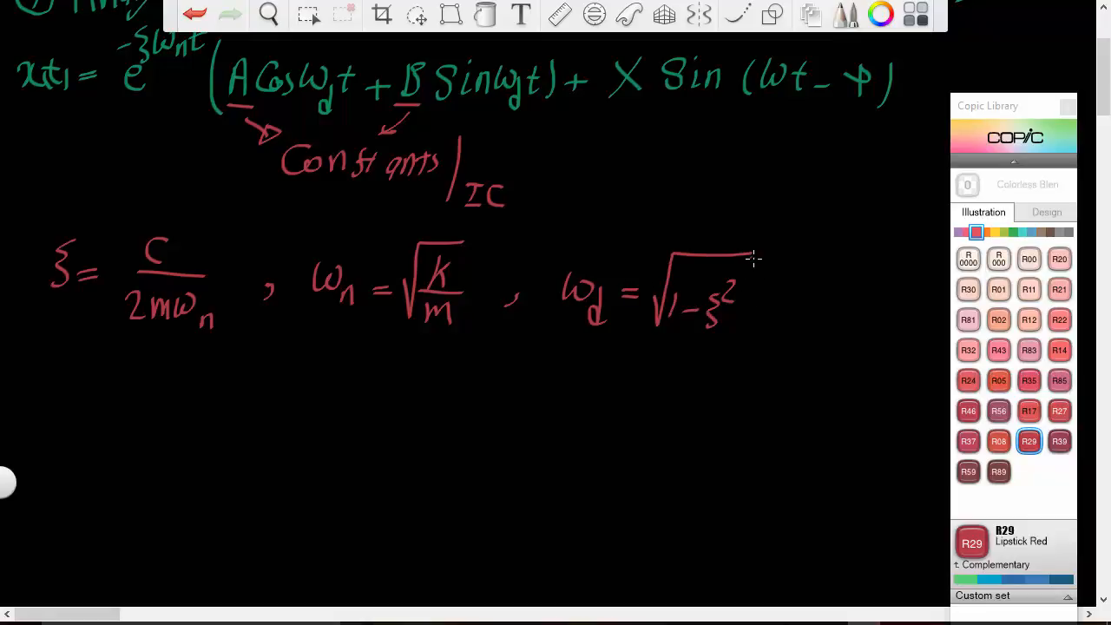
mouse_move(752, 255)
mouse_down()
mouse_move(752, 274)
mouse_move(800, 288)
mouse_move(819, 321)
mouse_up()
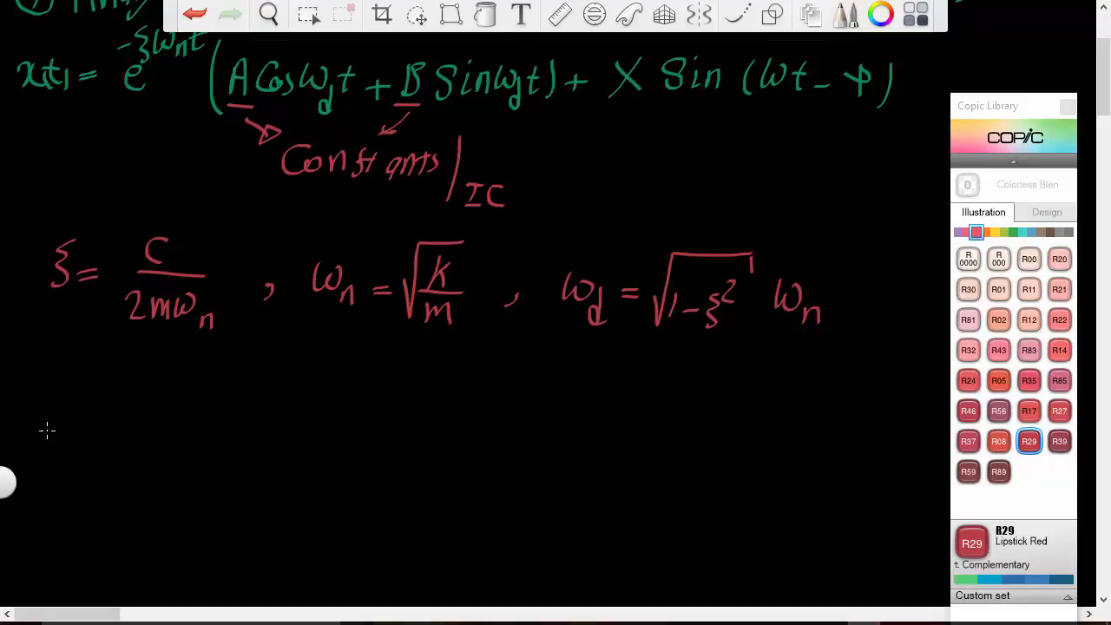
- Write the amplitude formula X = F₀ / √((k − mω²)² + (cω)²) on the line below the damping ratio
mouse_move(93, 392)
mouse_down()
mouse_move(66, 428)
mouse_move(118, 421)
mouse_up()
drag(102, 415, 418, 431)
mouse_move(290, 373)
mouse_down()
mouse_move(303, 372)
mouse_move(286, 409)
mouse_up()
drag(288, 395, 303, 403)
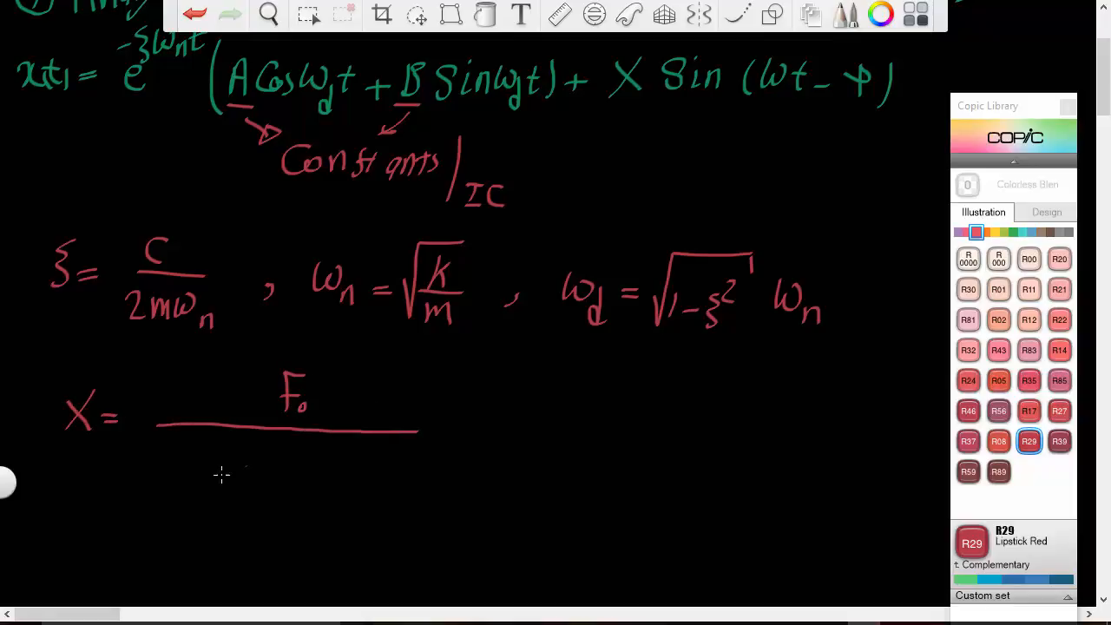
mouse_move(155, 501)
mouse_down()
mouse_move(167, 526)
mouse_move(170, 441)
mouse_move(440, 451)
mouse_up()
mouse_move(186, 482)
mouse_down()
mouse_move(237, 505)
mouse_move(288, 491)
mouse_move(304, 473)
mouse_move(305, 514)
mouse_up()
drag(186, 474, 187, 510)
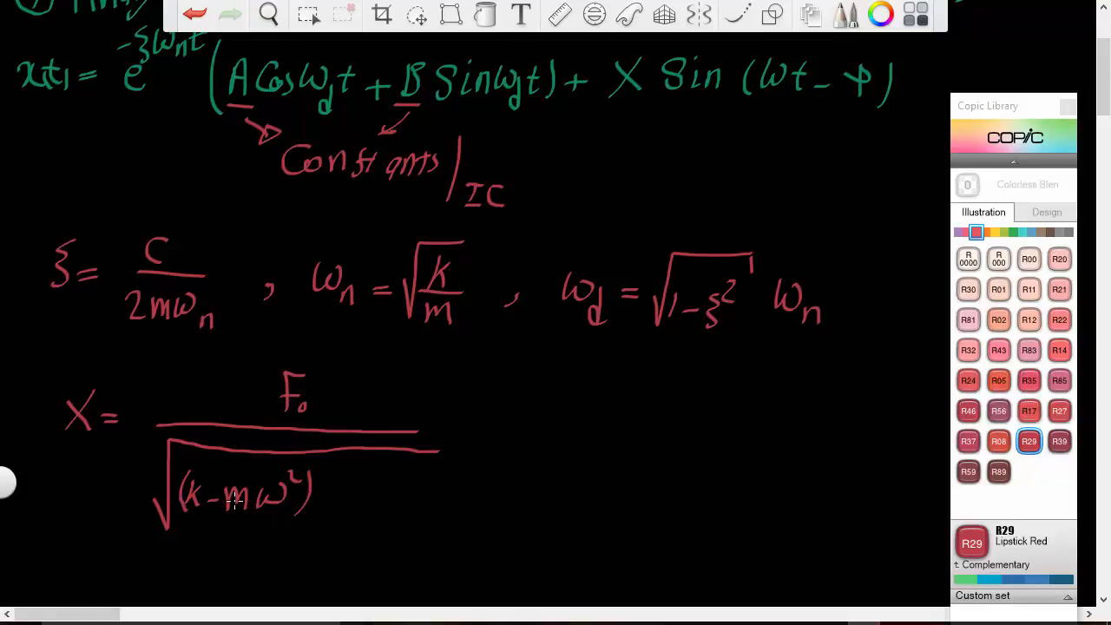
mouse_move(316, 466)
mouse_down()
mouse_move(347, 500)
mouse_move(442, 485)
mouse_move(434, 515)
mouse_up()
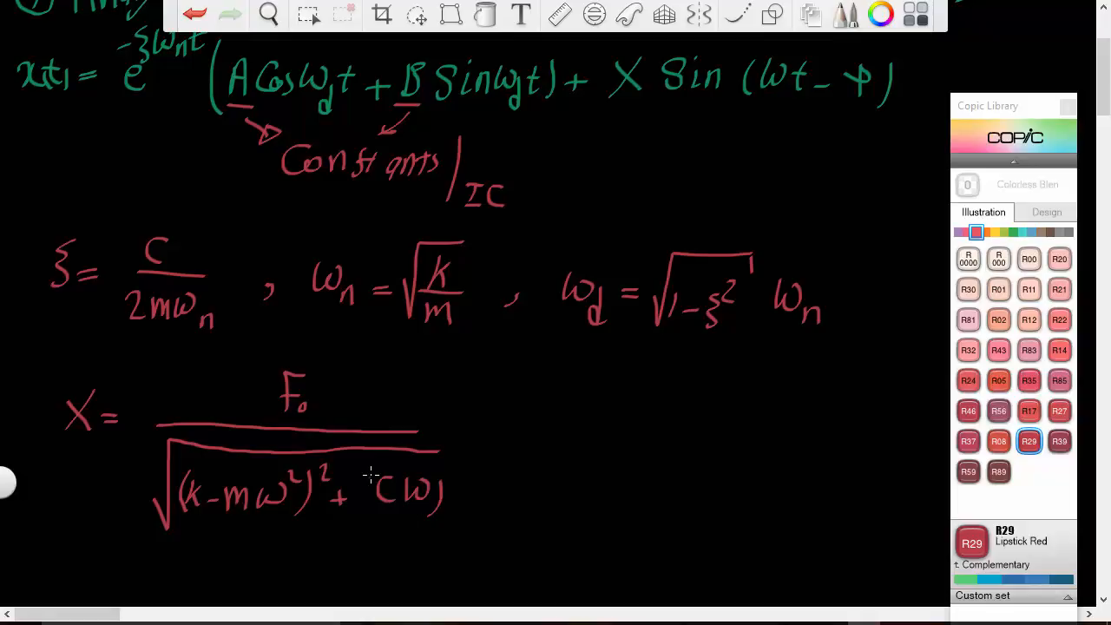
drag(373, 473, 372, 507)
drag(448, 469, 463, 486)
- Write the phase angle formula φ = tan⁻¹(cω / (k − mω²)) beside the amplitude formula, after a comma
drag(539, 435, 524, 454)
mouse_move(607, 430)
mouse_down()
mouse_move(628, 432)
mouse_move(614, 465)
mouse_move(651, 449)
mouse_up()
drag(635, 459, 689, 467)
drag(679, 442, 732, 462)
mouse_move(720, 421)
mouse_down()
mouse_move(734, 420)
mouse_move(772, 466)
mouse_move(881, 465)
mouse_up()
drag(812, 424, 816, 450)
mouse_move(842, 425)
mouse_down()
mouse_move(863, 447)
mouse_move(871, 426)
mouse_up()
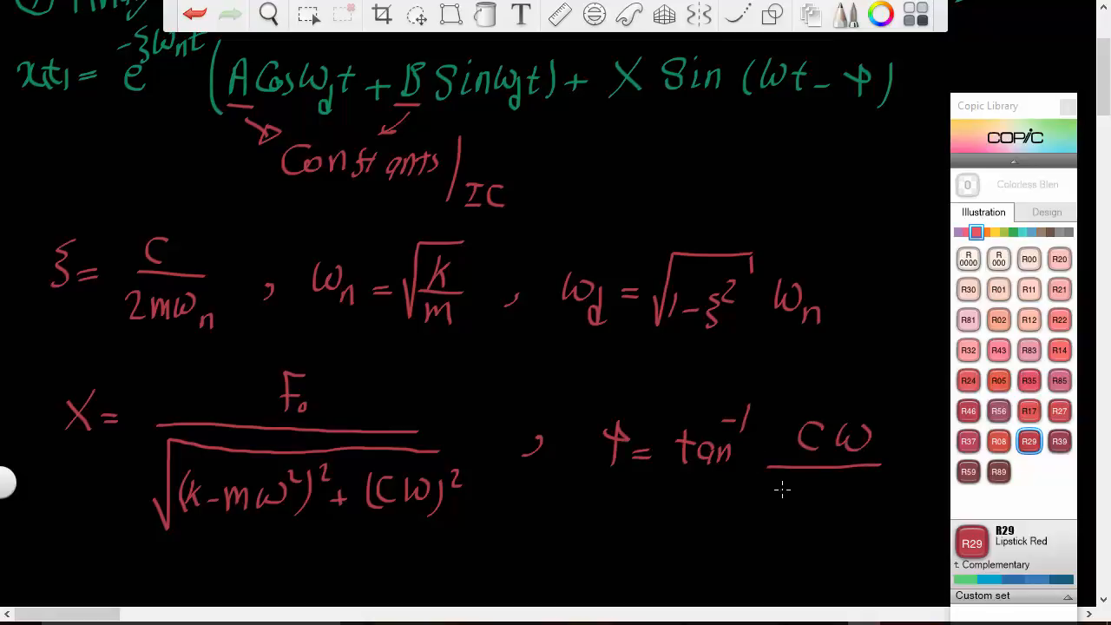
drag(781, 490, 770, 519)
mouse_move(789, 493)
mouse_down()
mouse_move(790, 516)
mouse_move(859, 518)
mouse_up()
mouse_move(865, 503)
mouse_down()
mouse_move(872, 518)
mouse_move(891, 498)
mouse_move(909, 502)
mouse_up()
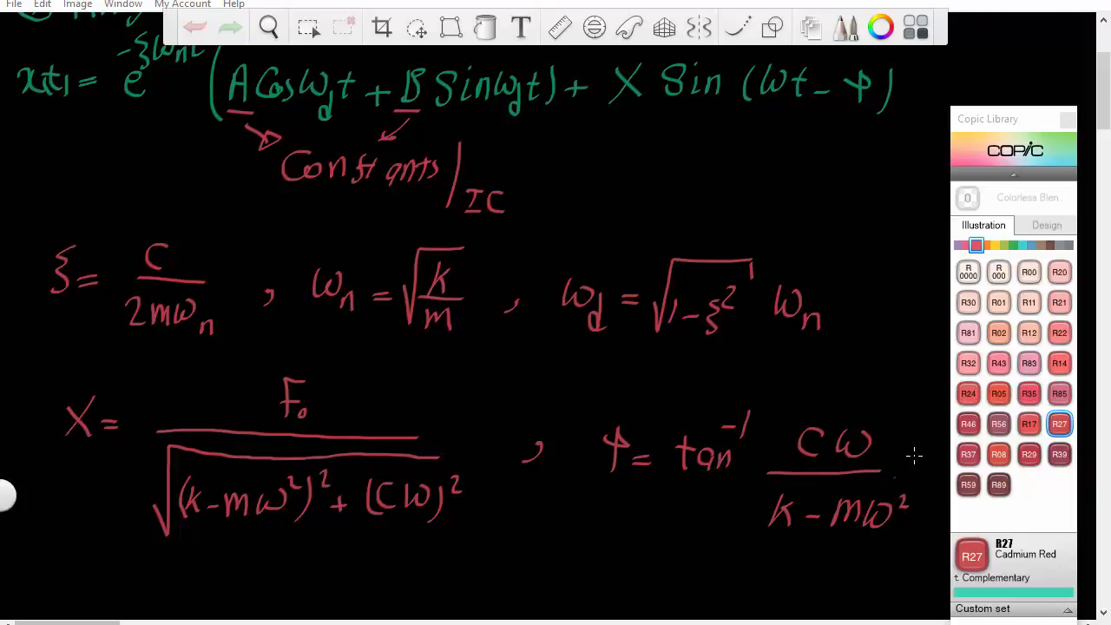
- With the Copic green G19, write the circled heading 2 "Numerical" followed by an arrow, below the amplitude and phase formulas
click(1012, 245)
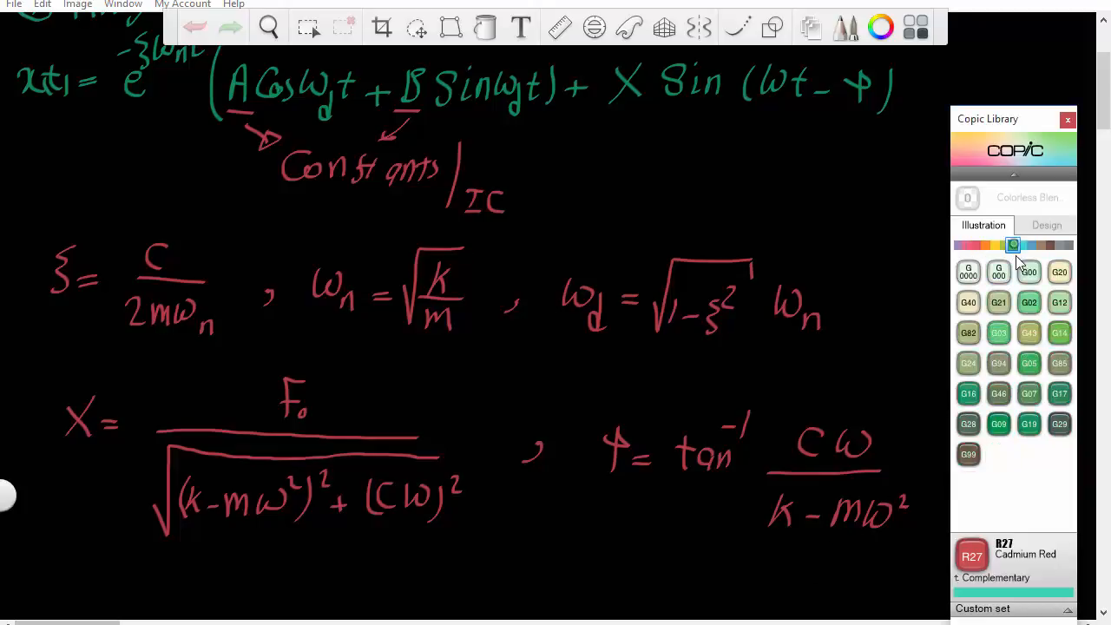
click(1029, 424)
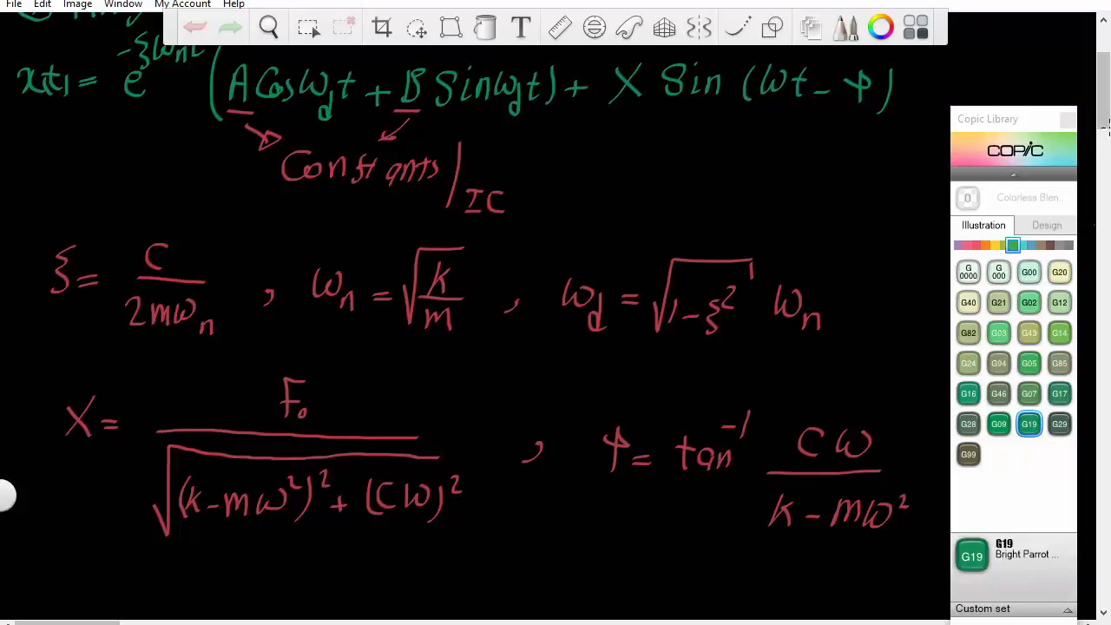
drag(1103, 125, 1102, 173)
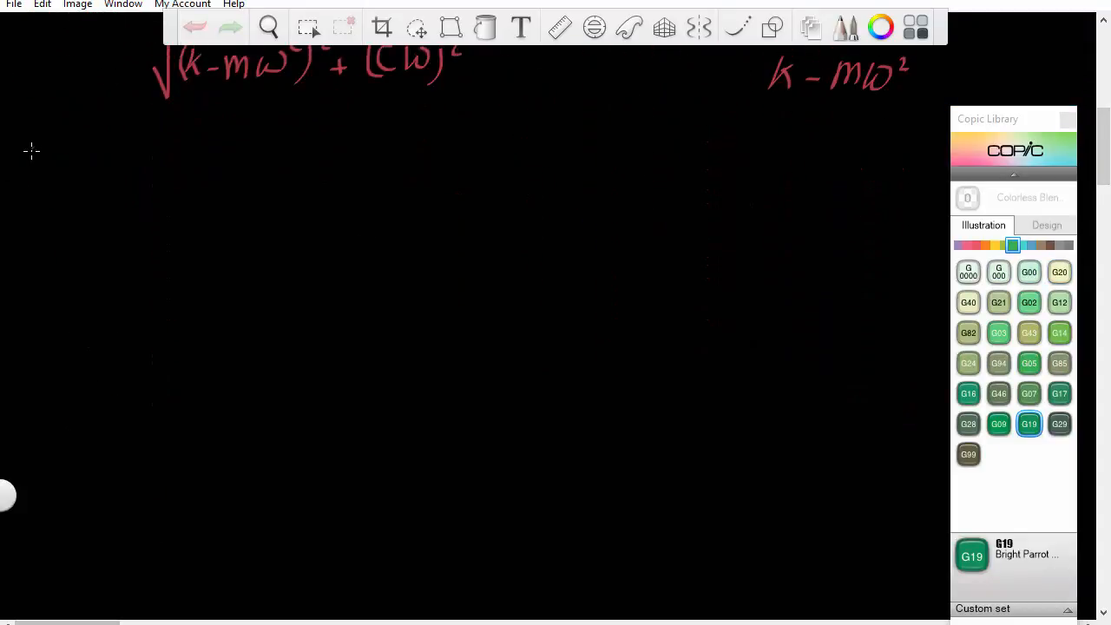
drag(24, 143, 38, 173)
mouse_move(18, 124)
mouse_down()
mouse_move(7, 132)
mouse_move(54, 182)
mouse_move(19, 126)
mouse_move(7, 126)
mouse_up()
mouse_move(80, 158)
mouse_down()
mouse_move(75, 189)
mouse_move(102, 158)
mouse_move(139, 162)
mouse_move(151, 180)
mouse_move(172, 164)
mouse_move(198, 168)
mouse_move(196, 159)
mouse_move(223, 160)
mouse_move(225, 176)
mouse_move(243, 156)
mouse_move(244, 184)
mouse_move(310, 178)
mouse_up()
- Write the methods "Euler" and "R-k" on two lines beside a brace after the Numerical heading's arrow
mouse_move(349, 142)
mouse_down()
mouse_move(329, 253)
mouse_move(368, 165)
mouse_move(413, 158)
mouse_move(428, 170)
mouse_move(469, 153)
mouse_up()
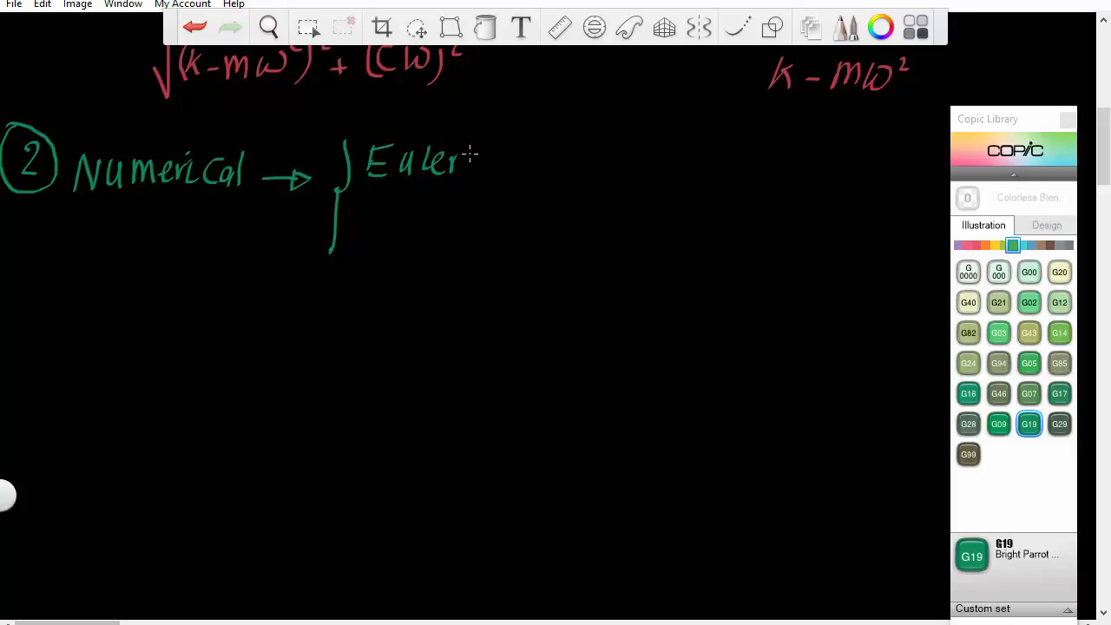
mouse_move(364, 217)
mouse_down()
mouse_move(363, 255)
mouse_move(387, 254)
mouse_up()
drag(400, 246, 444, 253)
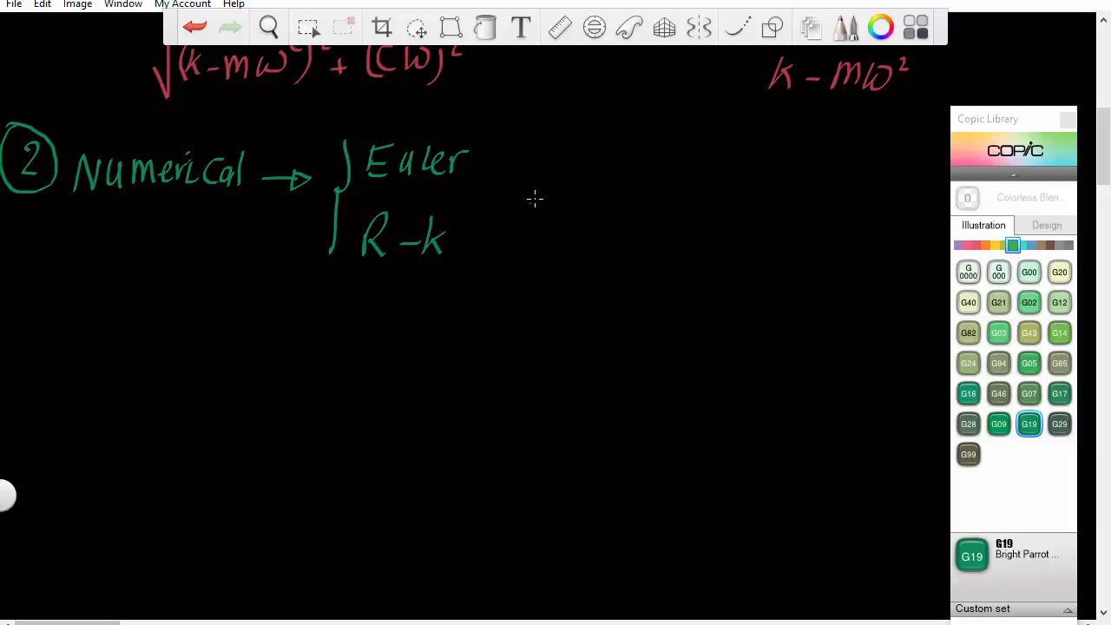
- Draw an arrow from the two numerical methods to a braced list reading "M-file" and "ode45"
mouse_move(482, 206)
mouse_down()
mouse_move(534, 201)
mouse_move(512, 193)
mouse_move(570, 180)
mouse_move(588, 204)
mouse_up()
mouse_move(592, 194)
mouse_down()
mouse_move(639, 177)
mouse_move(618, 205)
mouse_up()
mouse_move(611, 196)
mouse_down()
mouse_move(651, 205)
mouse_move(671, 186)
mouse_move(682, 198)
mouse_up()
click(646, 179)
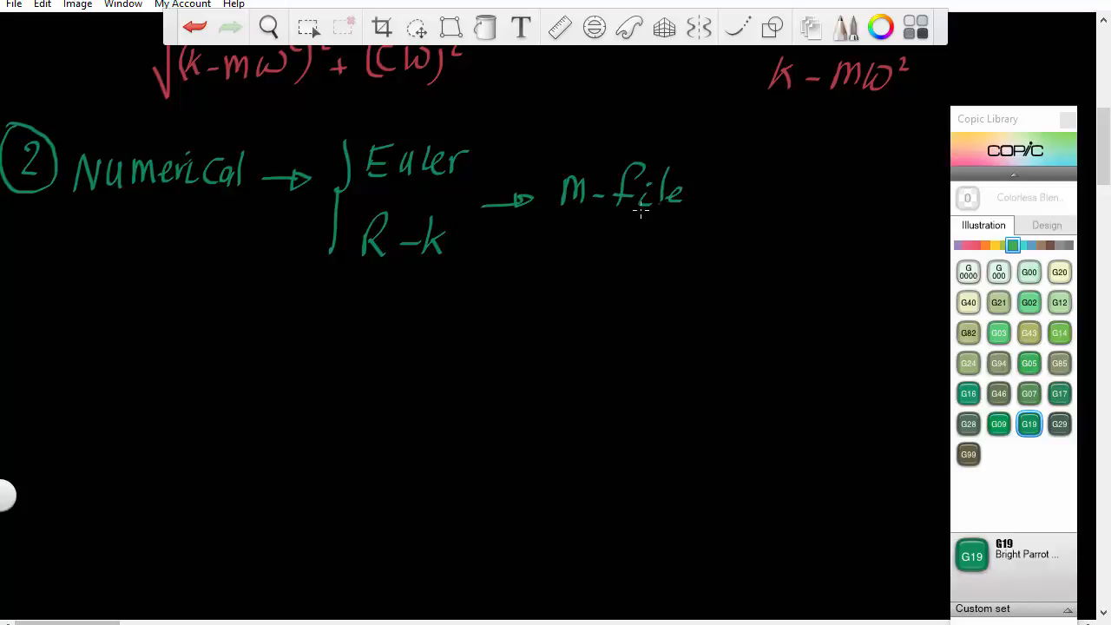
mouse_move(550, 168)
mouse_down()
mouse_move(538, 250)
mouse_move(576, 227)
mouse_move(592, 250)
mouse_move(617, 252)
mouse_up()
mouse_move(643, 216)
mouse_down()
mouse_move(640, 245)
mouse_move(647, 235)
mouse_up()
drag(662, 224, 652, 250)
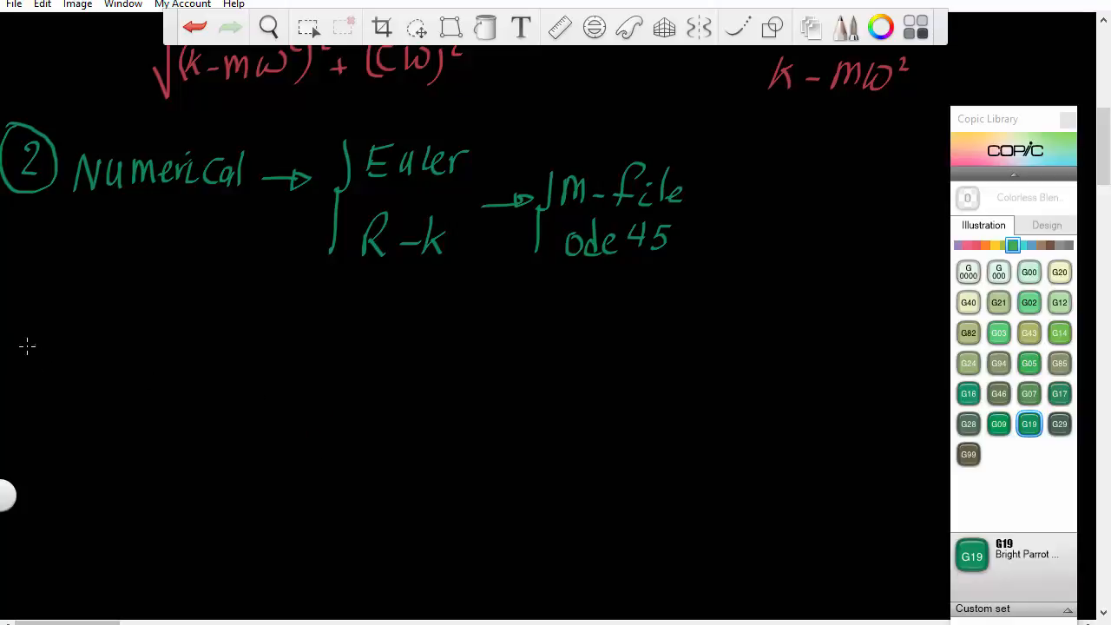
- Write the circled heading 3 "Simulink (Numerical)" below the Numerical section
drag(16, 334, 19, 362)
mouse_move(24, 324)
mouse_down()
mouse_move(36, 370)
mouse_move(25, 323)
mouse_move(69, 360)
mouse_up()
mouse_move(93, 335)
mouse_down()
mouse_move(130, 351)
mouse_move(151, 341)
mouse_move(177, 351)
mouse_move(189, 339)
mouse_move(193, 353)
mouse_up()
drag(203, 331, 205, 352)
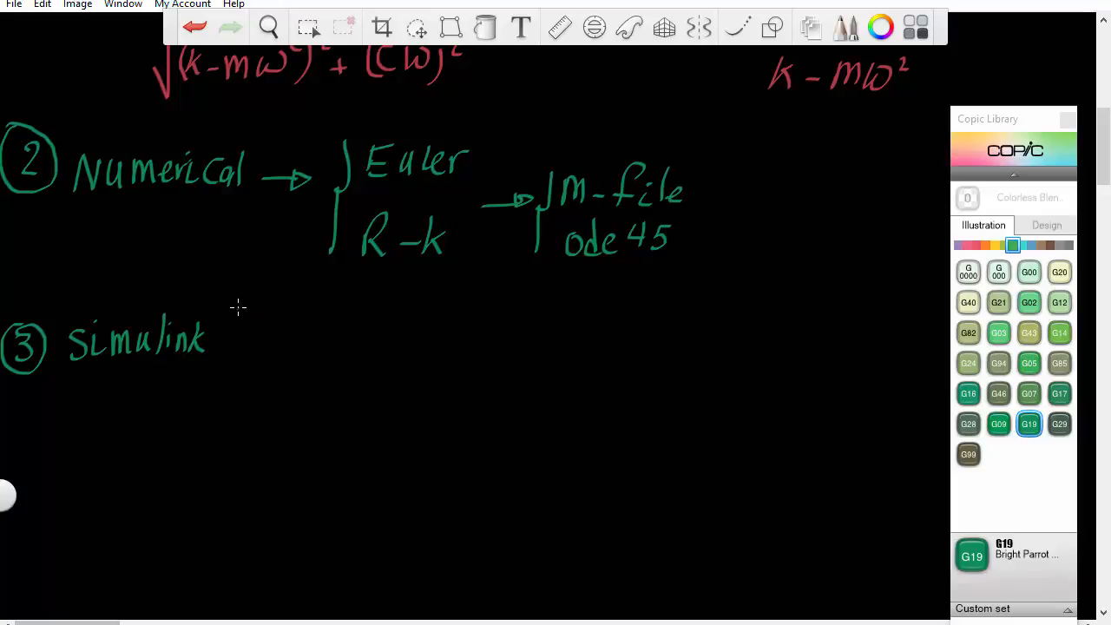
mouse_move(238, 309)
mouse_down()
mouse_move(255, 357)
mouse_move(260, 334)
mouse_move(280, 344)
mouse_move(302, 328)
mouse_move(309, 346)
mouse_move(340, 326)
mouse_move(367, 341)
mouse_move(408, 312)
mouse_move(399, 353)
mouse_up()
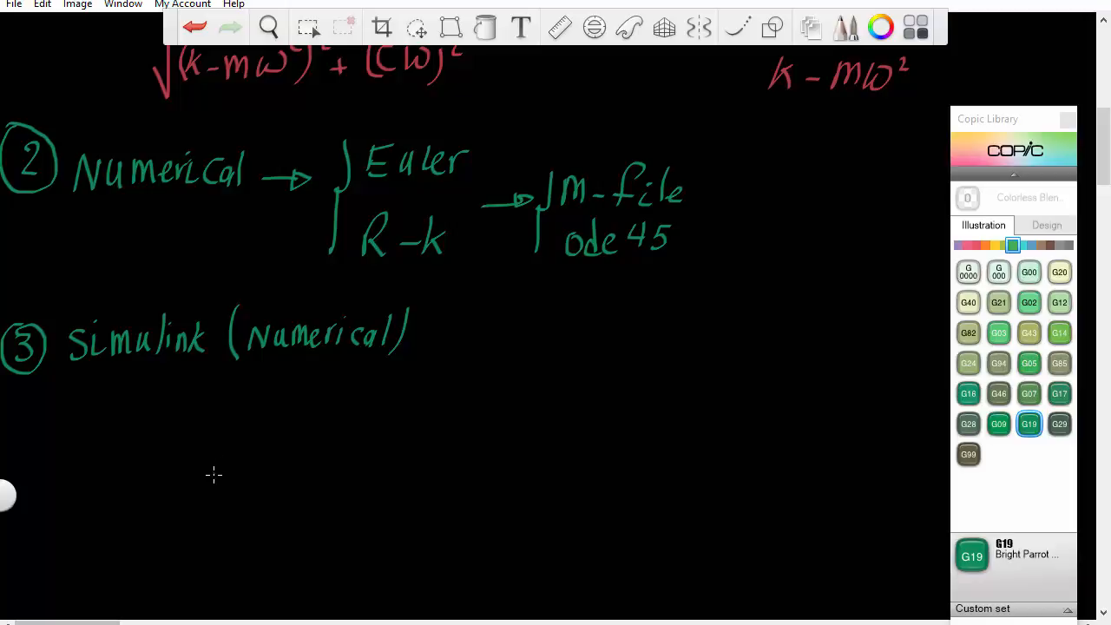
- Write the equation of motion mẍ + cẋ + kx = F₀ sin ωt below the Simulink heading
scroll(276, 373, down, 3)
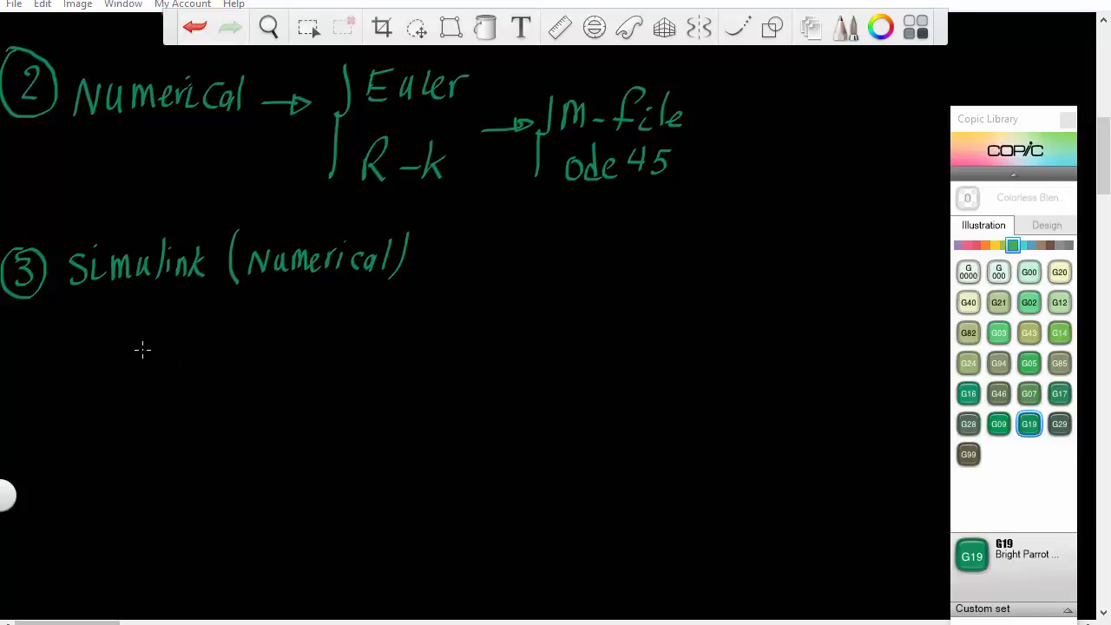
mouse_move(41, 363)
mouse_down()
mouse_move(41, 333)
mouse_move(61, 358)
mouse_move(92, 333)
mouse_move(114, 338)
mouse_move(105, 349)
mouse_move(161, 350)
mouse_move(179, 327)
mouse_move(225, 346)
mouse_move(288, 335)
mouse_up()
click(71, 322)
click(164, 319)
mouse_move(271, 331)
mouse_down()
mouse_move(327, 316)
mouse_move(310, 348)
mouse_up()
drag(313, 333, 347, 345)
click(328, 345)
mouse_move(367, 333)
mouse_down()
mouse_move(369, 346)
mouse_move(398, 345)
mouse_move(429, 322)
mouse_move(439, 337)
mouse_move(452, 321)
mouse_up()
click(368, 323)
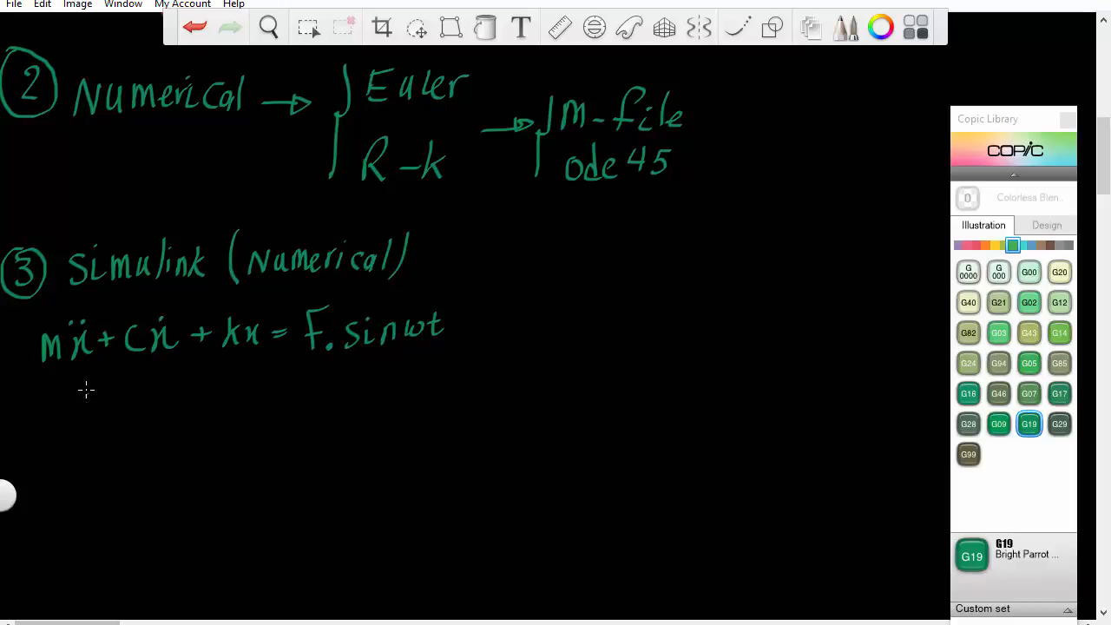
- Double-underline the mẍ term and write the rearranged equation ẍ = 1/m (F₀ sin ωt − cẋ − kx) below
mouse_move(73, 374)
mouse_down()
mouse_move(90, 371)
mouse_move(91, 382)
mouse_up()
drag(133, 424, 140, 450)
click(146, 412)
mouse_move(171, 432)
mouse_down()
mouse_move(255, 434)
mouse_move(252, 469)
mouse_up()
mouse_move(288, 415)
mouse_down()
mouse_move(279, 456)
mouse_move(323, 411)
mouse_move(303, 441)
mouse_up()
mouse_move(308, 427)
mouse_down()
mouse_move(362, 422)
mouse_move(350, 434)
mouse_move(397, 420)
mouse_move(404, 432)
mouse_move(435, 407)
mouse_move(448, 425)
mouse_up()
click(330, 436)
mouse_move(439, 413)
mouse_down()
mouse_move(488, 422)
mouse_move(530, 401)
mouse_move(524, 427)
mouse_up()
mouse_move(538, 410)
mouse_down()
mouse_move(546, 427)
mouse_move(605, 412)
mouse_move(621, 425)
mouse_move(668, 421)
mouse_up()
drag(668, 401, 651, 422)
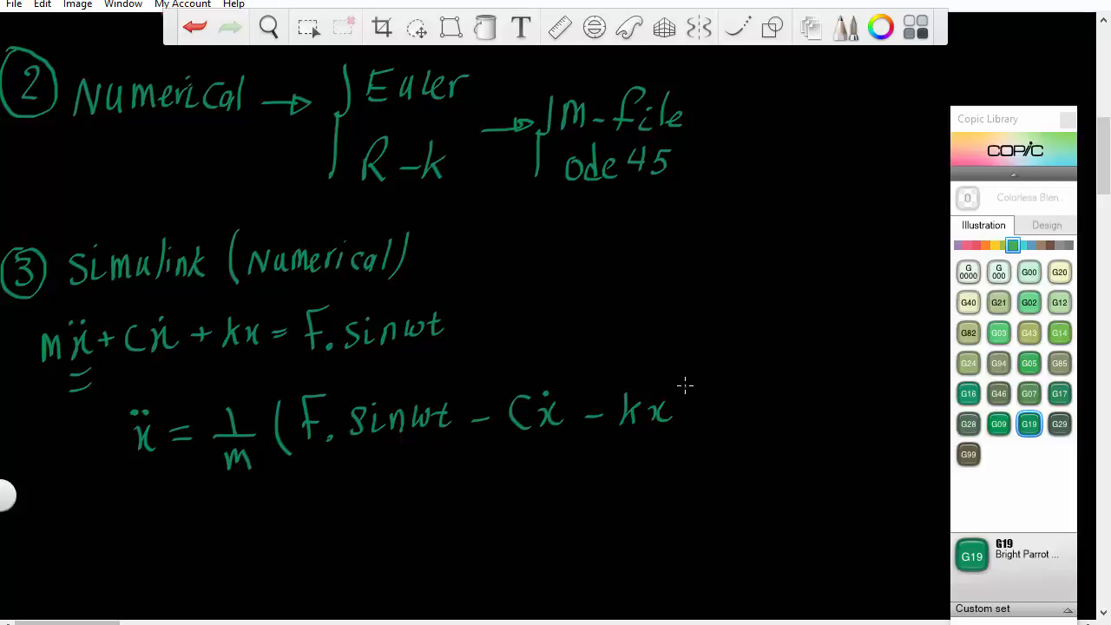
drag(684, 384, 684, 434)
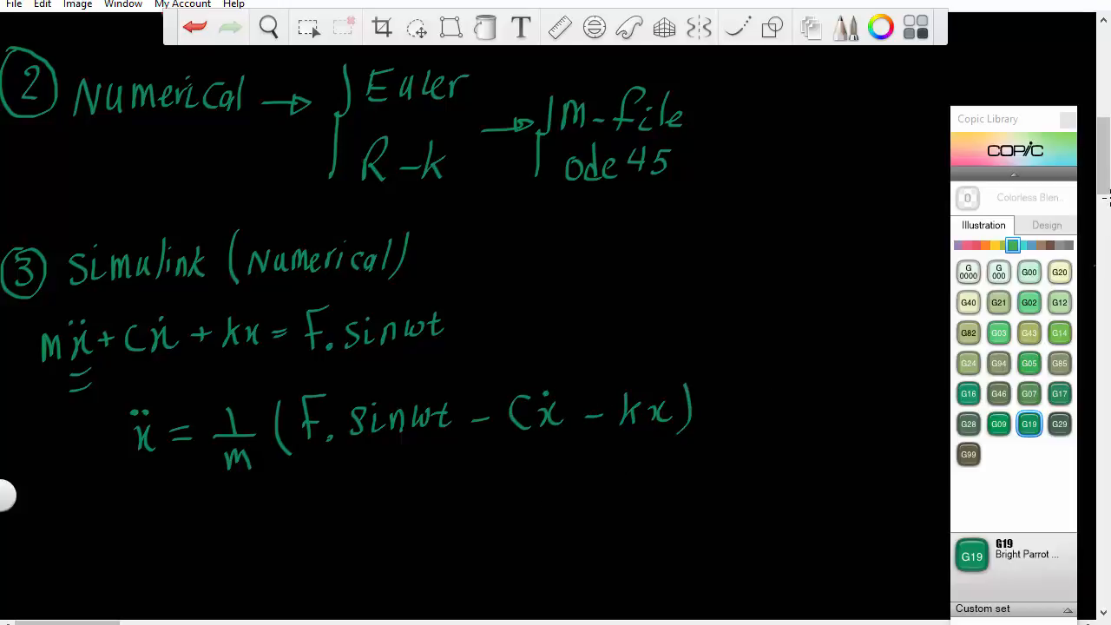
- Underline ẍ and, below the equation, sketch an integrator block with ẍ as its input and ẋ as its output
drag(1107, 190, 1106, 234)
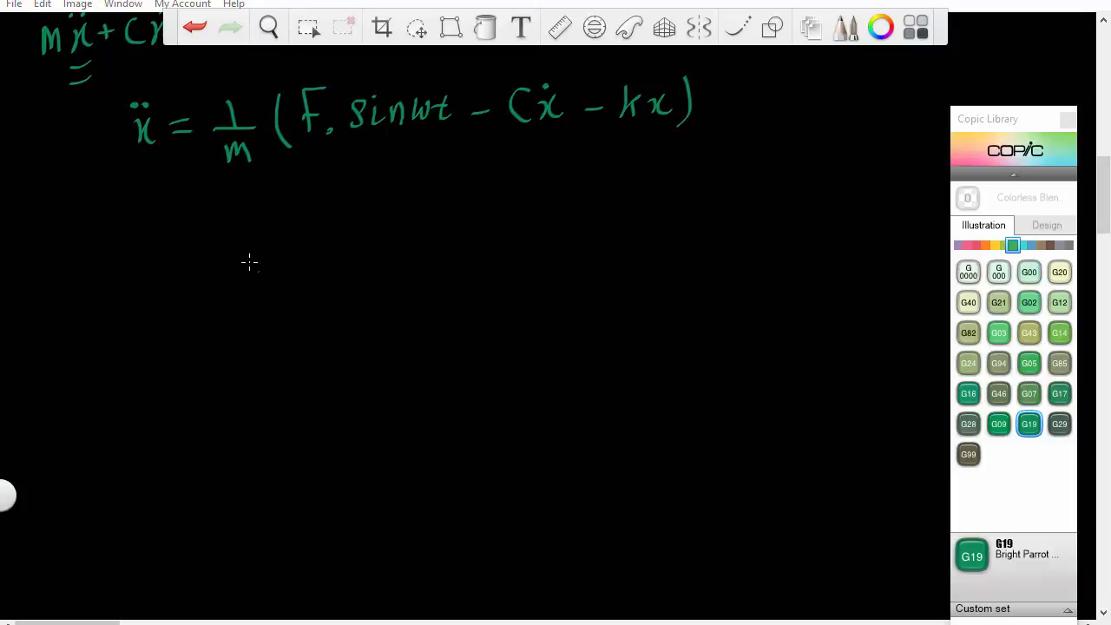
drag(127, 162, 156, 166)
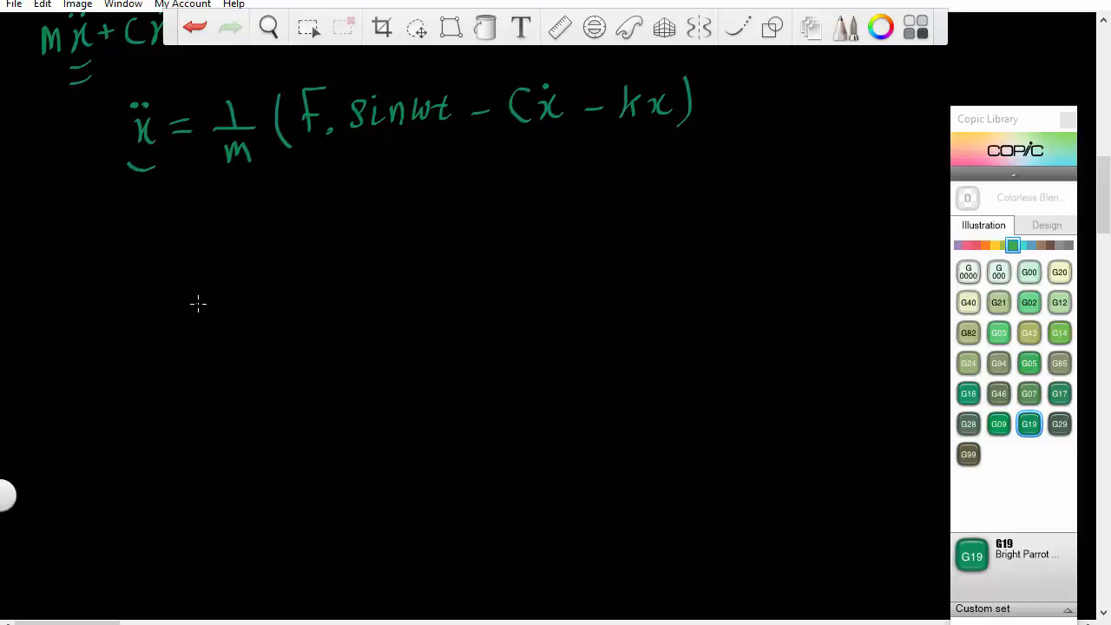
drag(196, 297, 194, 291)
mouse_move(178, 253)
mouse_down()
mouse_move(186, 271)
mouse_move(199, 249)
mouse_up()
drag(196, 291, 253, 286)
mouse_move(307, 244)
mouse_down()
mouse_move(261, 245)
mouse_move(256, 318)
mouse_move(324, 307)
mouse_move(324, 287)
mouse_move(402, 285)
mouse_up()
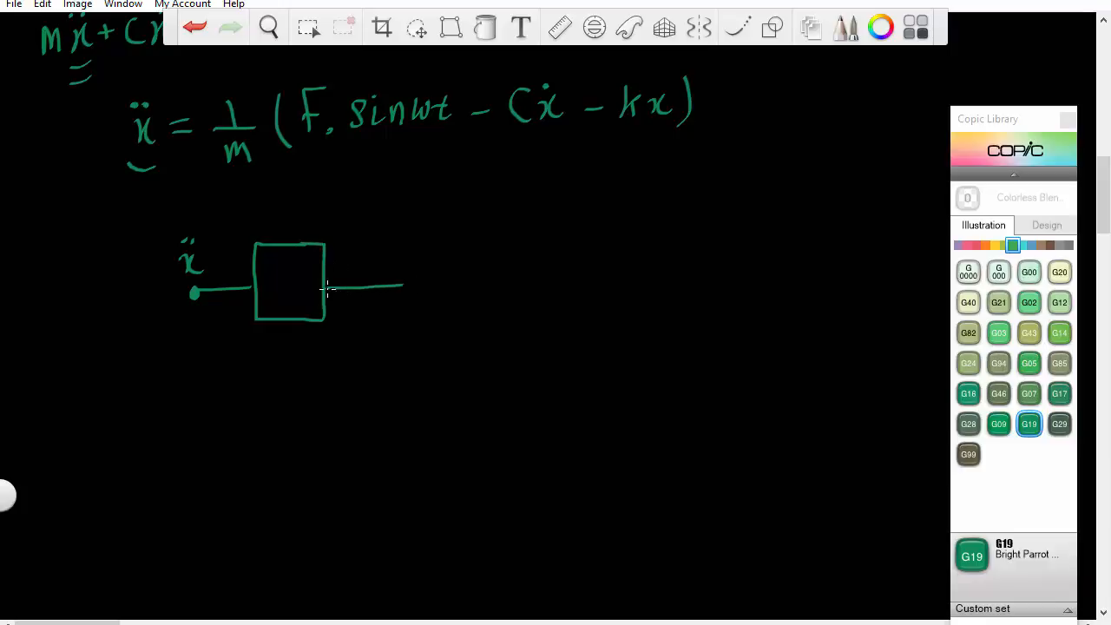
drag(353, 258, 356, 282)
drag(377, 259, 359, 283)
click(360, 246)
drag(295, 256, 283, 311)
drag(245, 282, 245, 297)
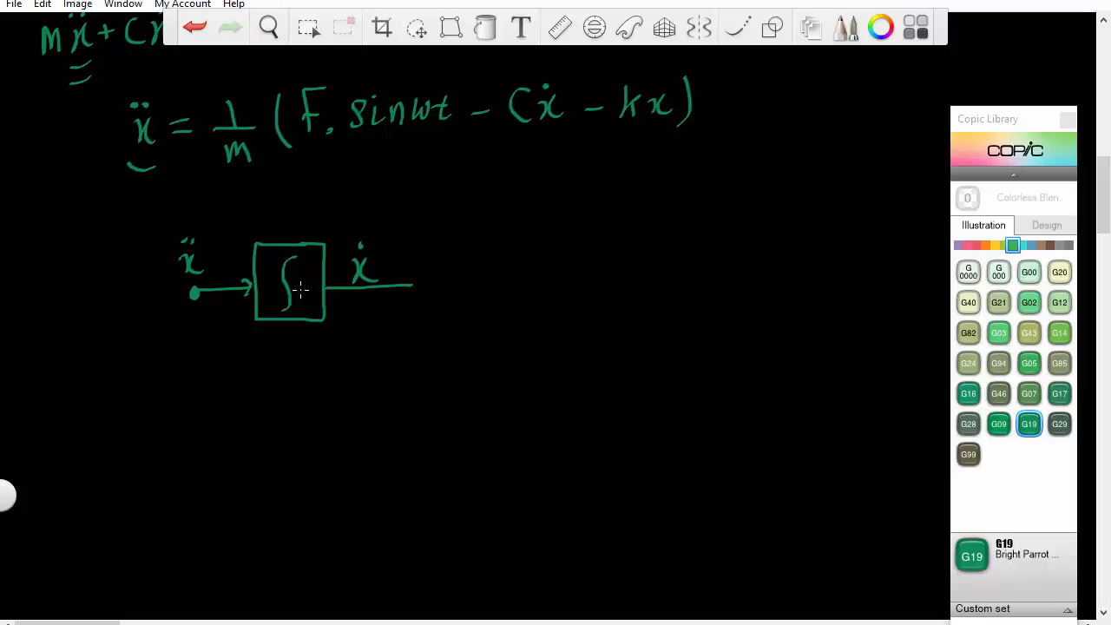
- Sketch a second integrator block fed by the ẋ arrow, with an output line labelled x
mouse_move(403, 280)
mouse_down()
mouse_move(414, 286)
mouse_move(405, 291)
mouse_up()
mouse_move(462, 245)
mouse_down()
mouse_move(418, 245)
mouse_move(419, 295)
mouse_move(463, 317)
mouse_move(491, 266)
mouse_move(457, 243)
mouse_move(446, 307)
mouse_up()
mouse_move(515, 274)
mouse_down()
mouse_move(491, 274)
mouse_move(605, 269)
mouse_up()
drag(512, 250, 524, 265)
drag(526, 247, 514, 265)
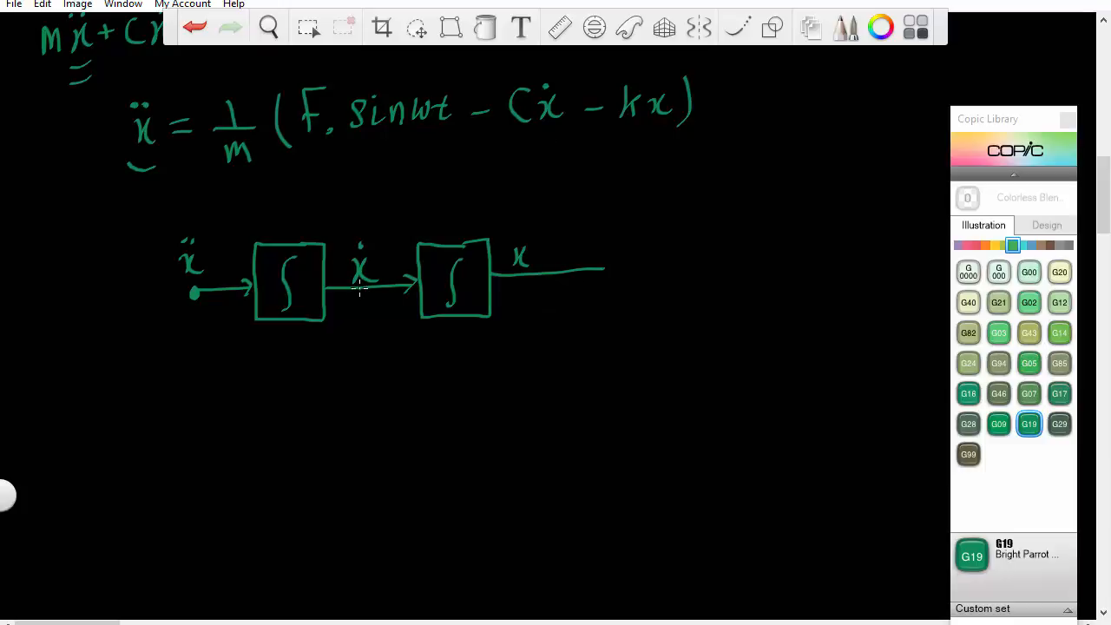
- Branch the ẋ line down into a triangular gain labelled −C and route the x line down into a gain labelled −k
mouse_move(357, 286)
mouse_down()
mouse_move(353, 372)
mouse_move(412, 391)
mouse_move(414, 413)
mouse_up()
mouse_move(414, 363)
mouse_down()
mouse_move(484, 394)
mouse_move(415, 425)
mouse_up()
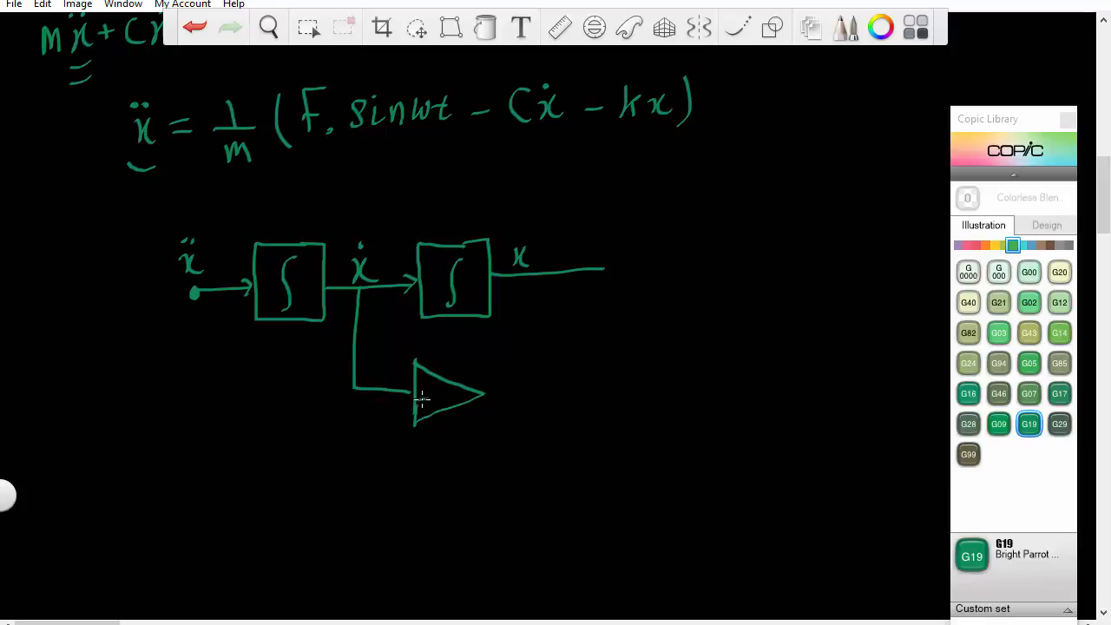
mouse_move(439, 388)
mouse_down()
mouse_move(428, 395)
mouse_move(436, 404)
mouse_up()
mouse_move(603, 273)
mouse_down()
mouse_move(603, 306)
mouse_move(626, 309)
mouse_move(605, 356)
mouse_up()
mouse_move(632, 310)
mouse_down()
mouse_move(605, 354)
mouse_move(603, 336)
mouse_move(604, 372)
mouse_up()
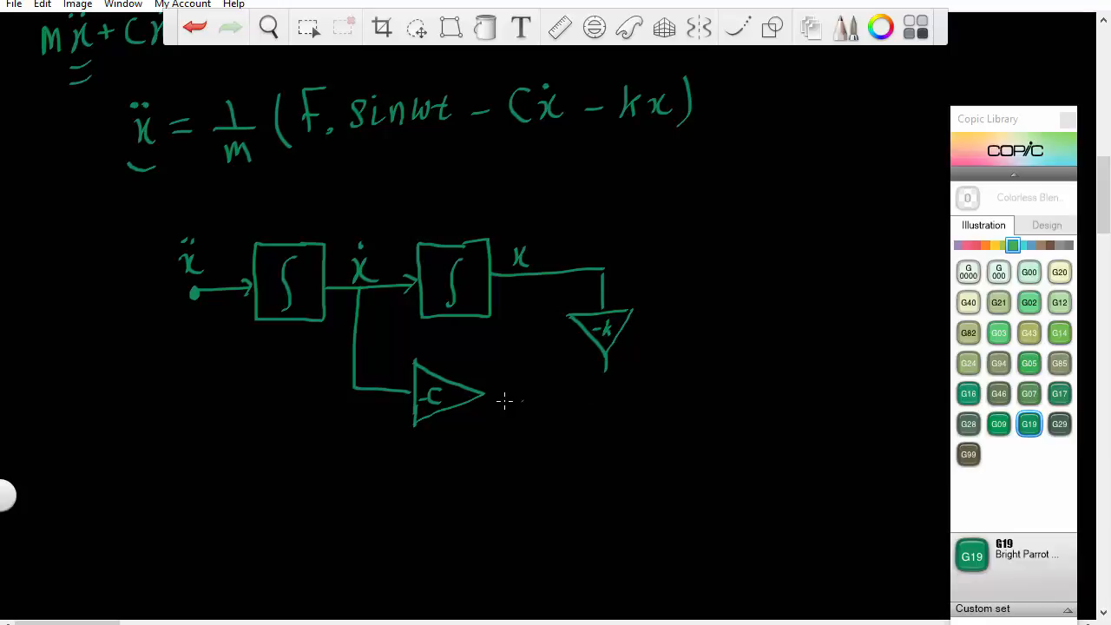
- Draw a circular summing junction below the −k gain and connect both gain outputs to it with arrows and plus signs
mouse_move(484, 393)
mouse_down()
mouse_move(570, 390)
mouse_move(587, 406)
mouse_move(622, 392)
mouse_move(603, 375)
mouse_move(634, 370)
mouse_up()
drag(628, 366, 629, 378)
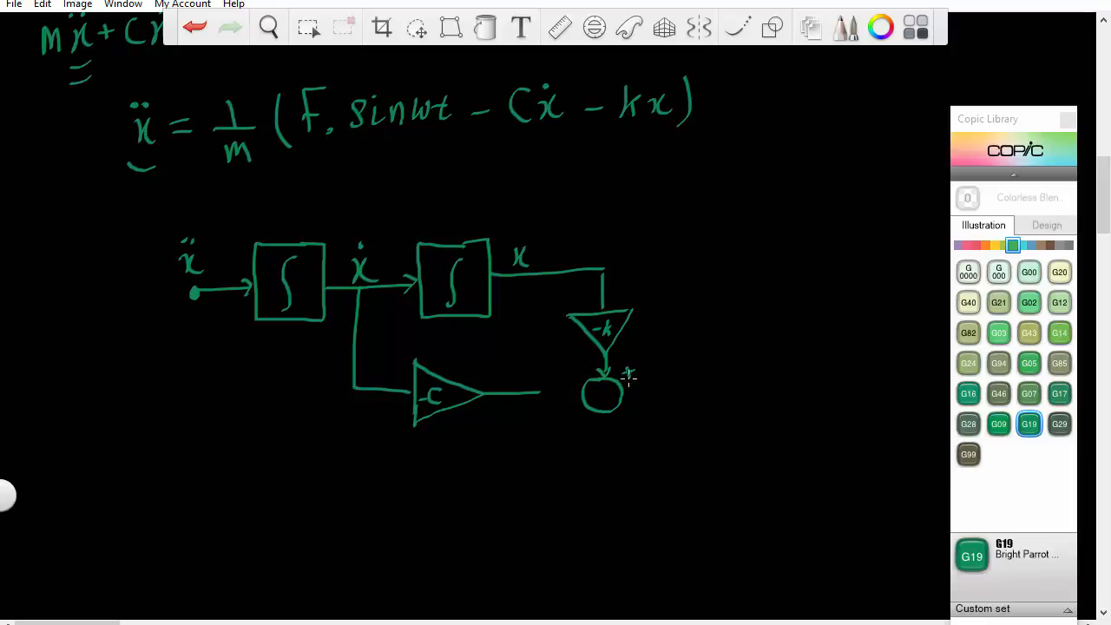
mouse_move(532, 393)
mouse_down()
mouse_move(579, 391)
mouse_move(575, 406)
mouse_up()
drag(568, 401, 568, 417)
- Underline the F₀ sin ωt term and add it as a third input arrow with a plus sign, entering the summing junction from below
mouse_move(322, 151)
mouse_down()
mouse_move(404, 173)
mouse_move(450, 152)
mouse_up()
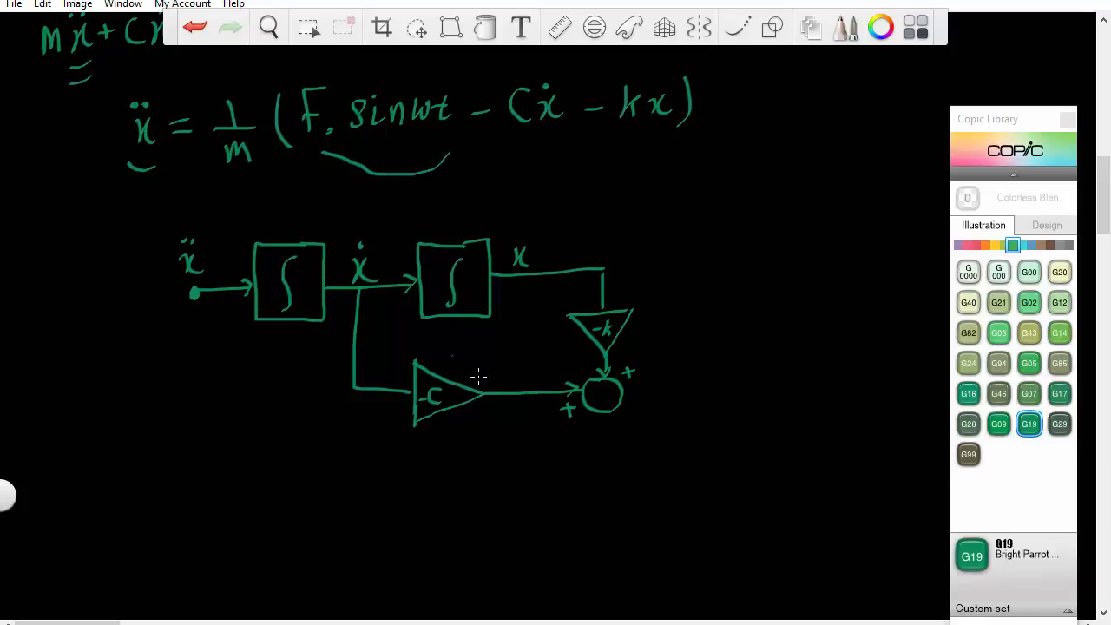
drag(605, 422, 599, 530)
drag(596, 441, 608, 423)
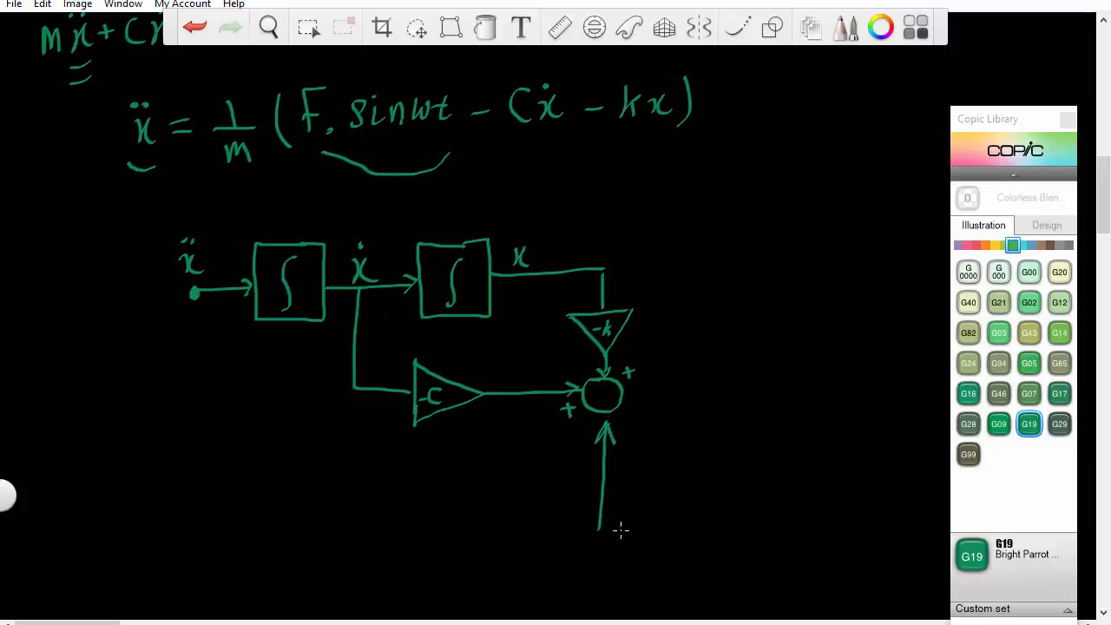
mouse_move(580, 548)
mouse_down()
mouse_move(551, 574)
mouse_move(561, 567)
mouse_move(576, 580)
mouse_move(603, 559)
mouse_move(597, 576)
mouse_up()
mouse_move(615, 557)
mouse_down()
mouse_move(616, 570)
mouse_move(660, 550)
mouse_up()
mouse_move(673, 542)
mouse_down()
mouse_move(674, 561)
mouse_move(683, 547)
mouse_up()
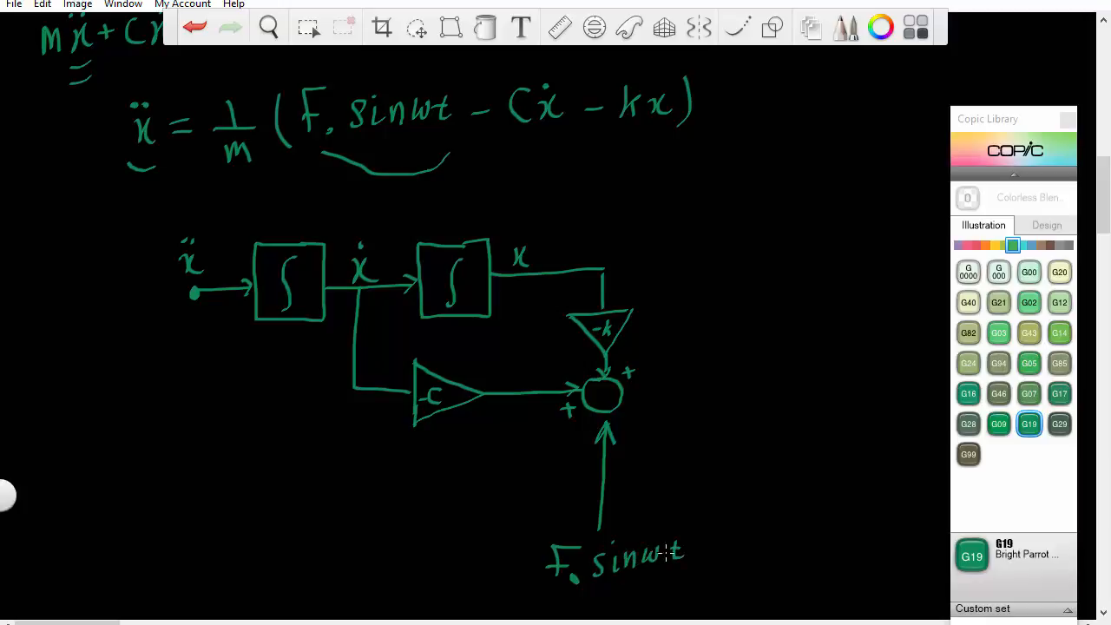
mouse_move(577, 437)
mouse_down()
mouse_move(590, 435)
mouse_move(583, 443)
mouse_up()
- Draw the summing junction's output into a triangular gain labelled 1/m, with an output line labelled ẍ
mouse_move(625, 396)
mouse_down()
mouse_move(714, 394)
mouse_move(713, 416)
mouse_up()
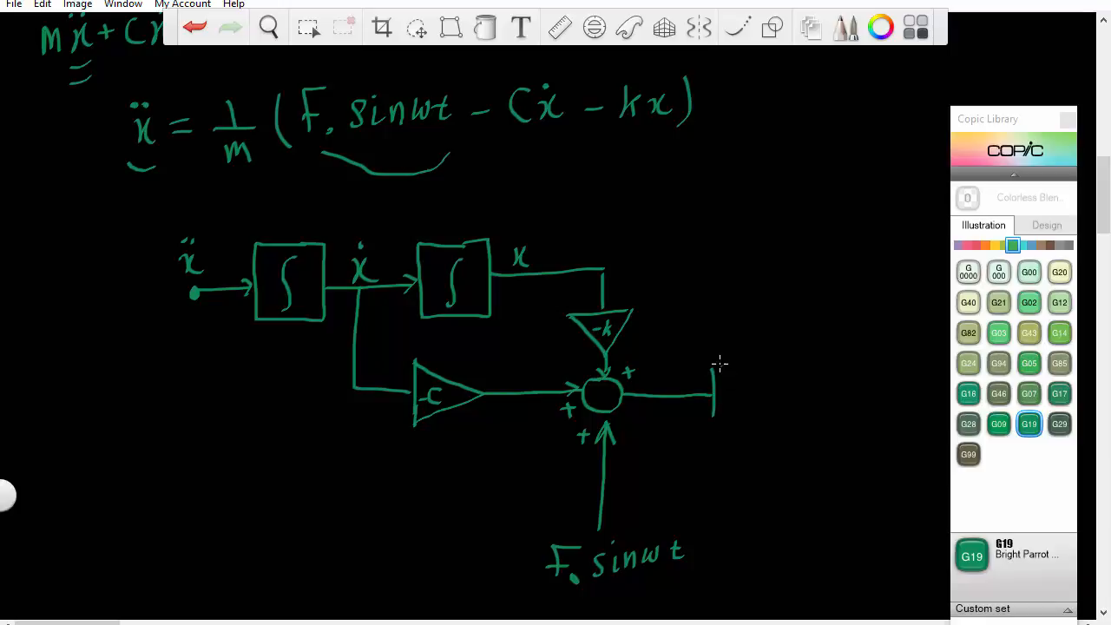
mouse_move(713, 368)
mouse_down()
mouse_move(713, 351)
mouse_move(776, 391)
mouse_move(715, 420)
mouse_up()
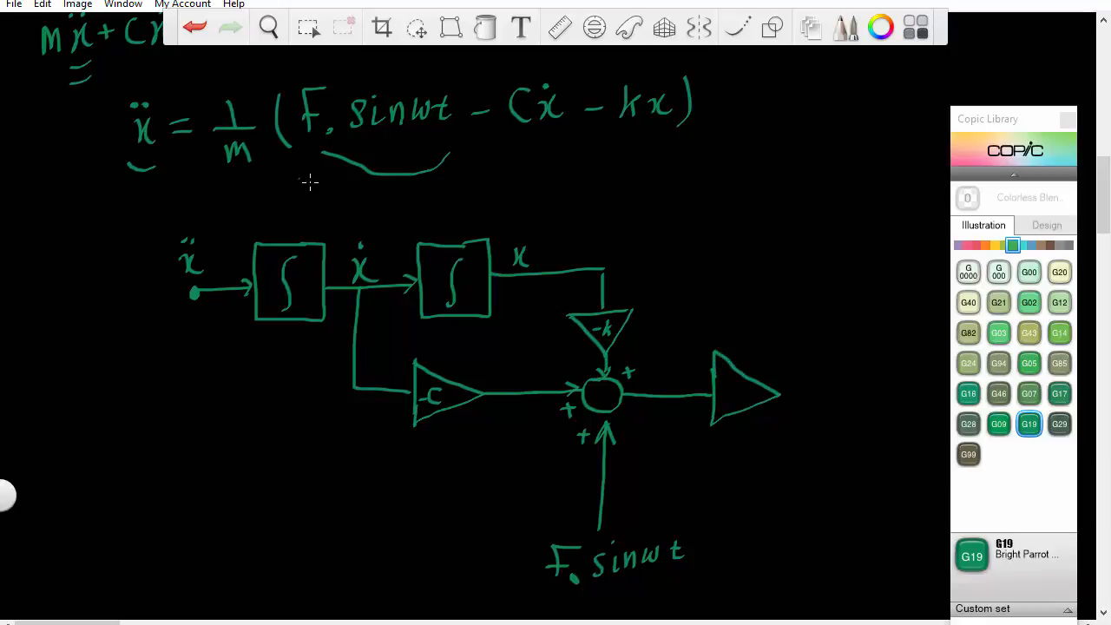
mouse_move(726, 383)
mouse_down()
mouse_move(735, 411)
mouse_move(847, 395)
mouse_up()
drag(793, 362, 795, 378)
click(805, 348)
click(794, 350)
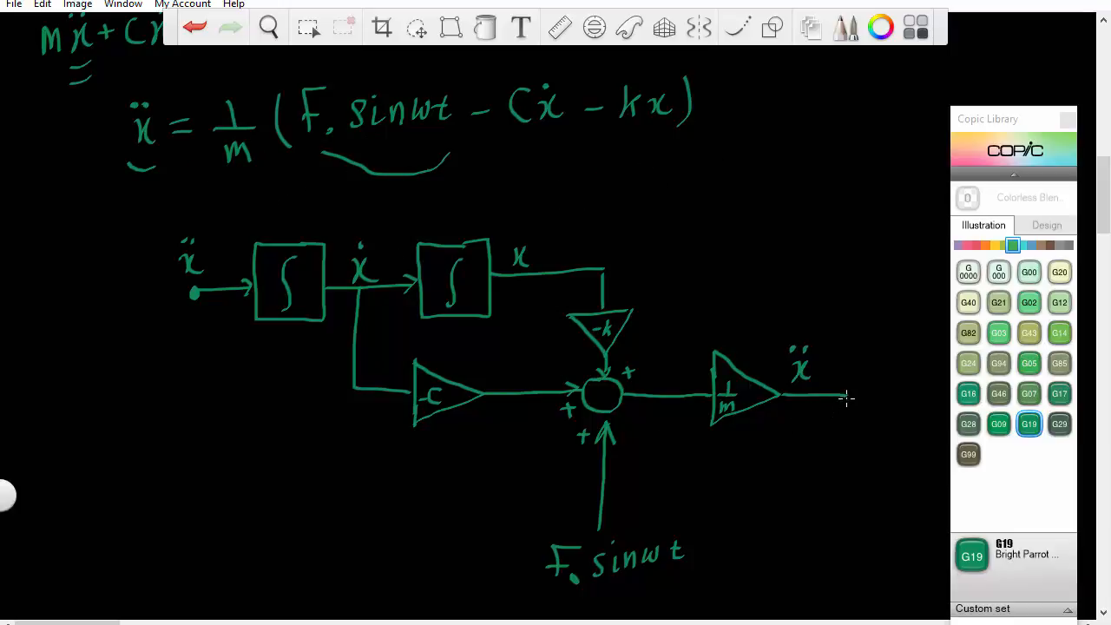
- Close the loop by drawing a feedback line from the 1/m gain's output under the diagram to the ẍ input node
scroll(1104, 208, down, 3)
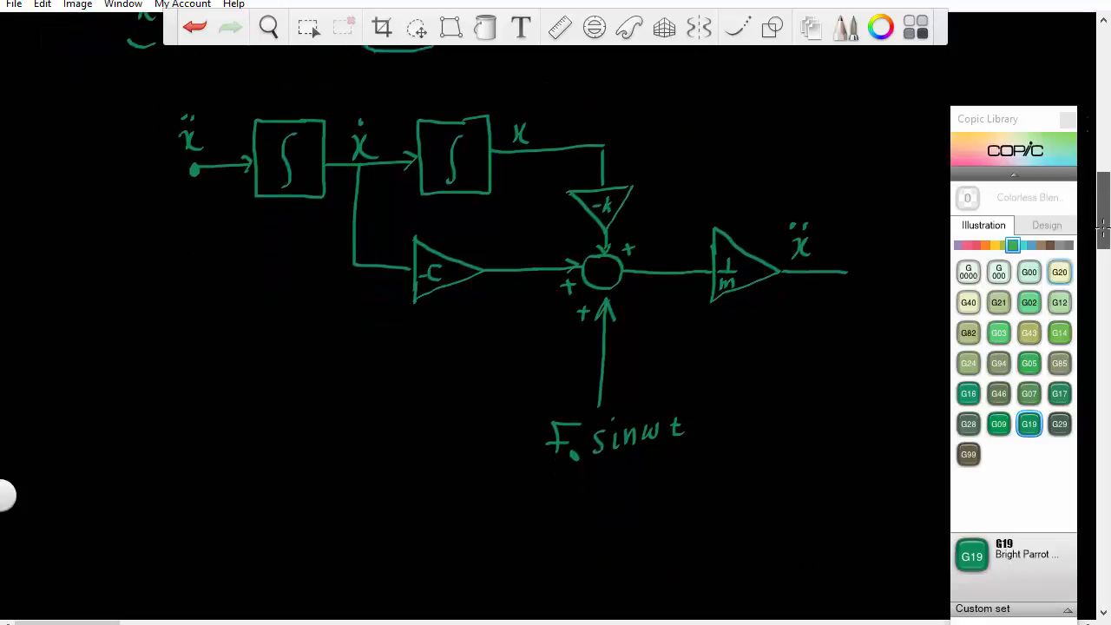
mouse_move(846, 260)
mouse_down()
mouse_move(807, 466)
mouse_move(769, 486)
mouse_move(603, 466)
mouse_move(218, 460)
mouse_move(207, 441)
mouse_move(212, 217)
mouse_move(196, 162)
mouse_up()
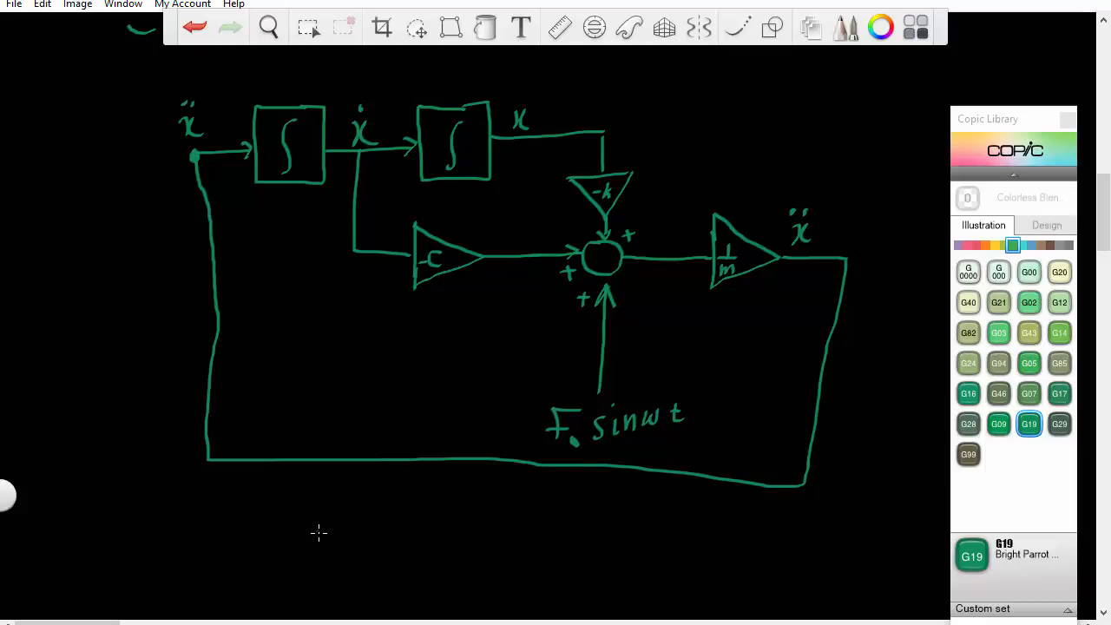
scroll(642, 516, down, 1)
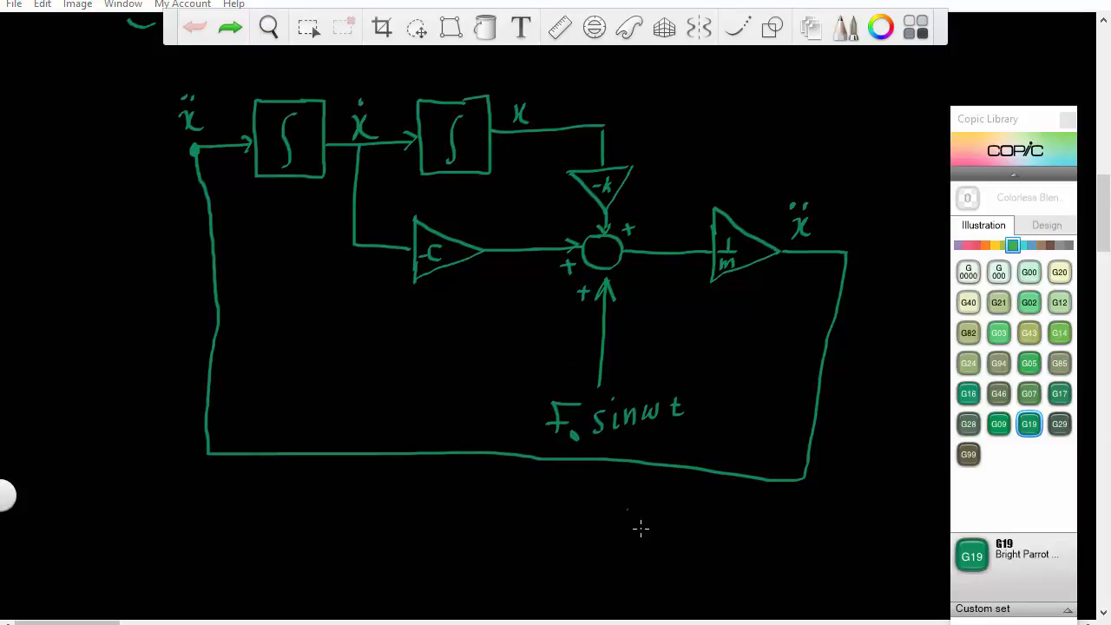
- Switch to the Engineering Applications window and show Simulink's Commonly Used Blocks in the library browser
mouse_move(799, 618)
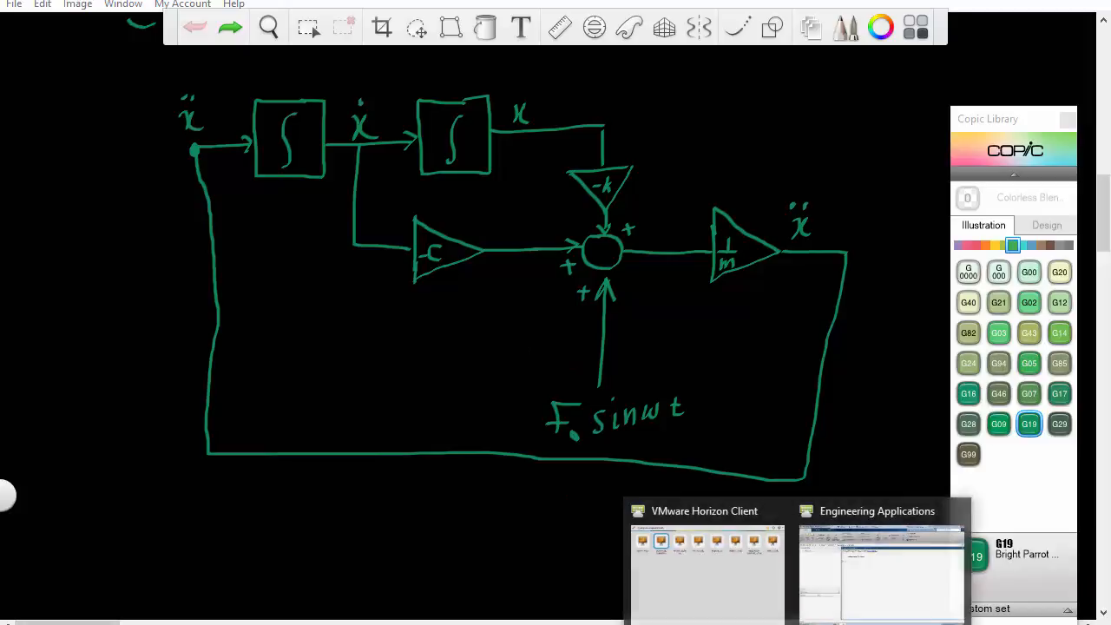
click(846, 590)
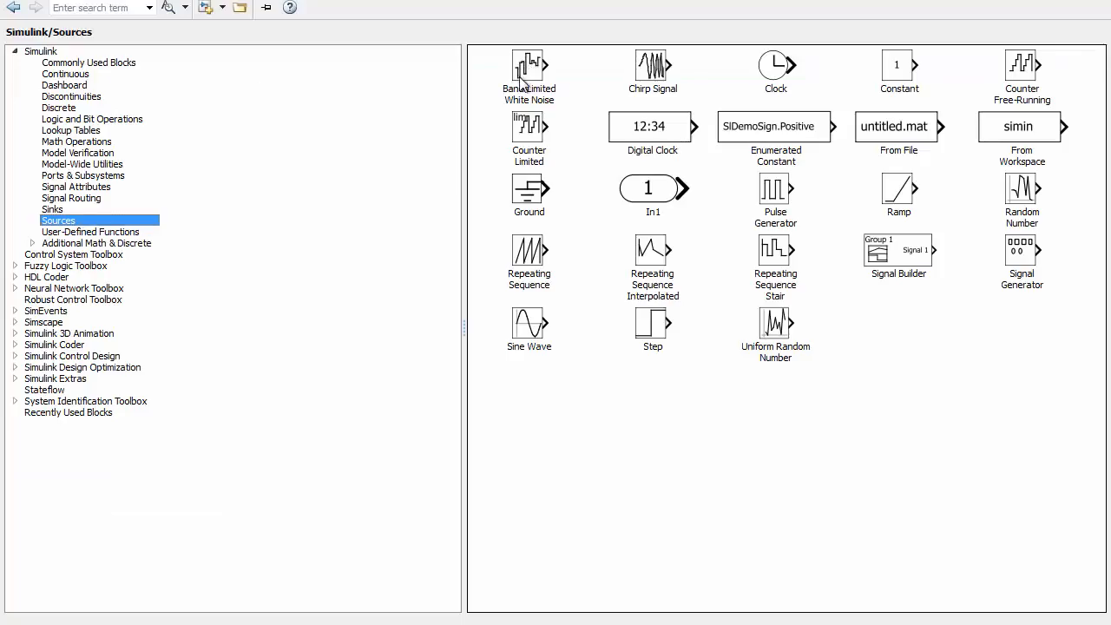
click(15, 52)
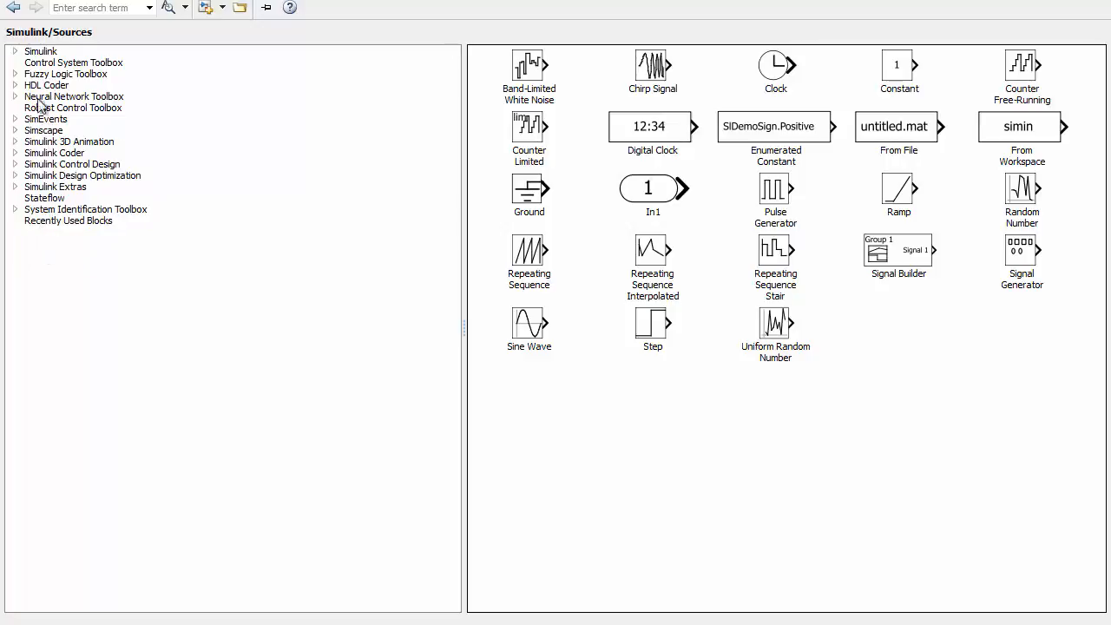
click(14, 52)
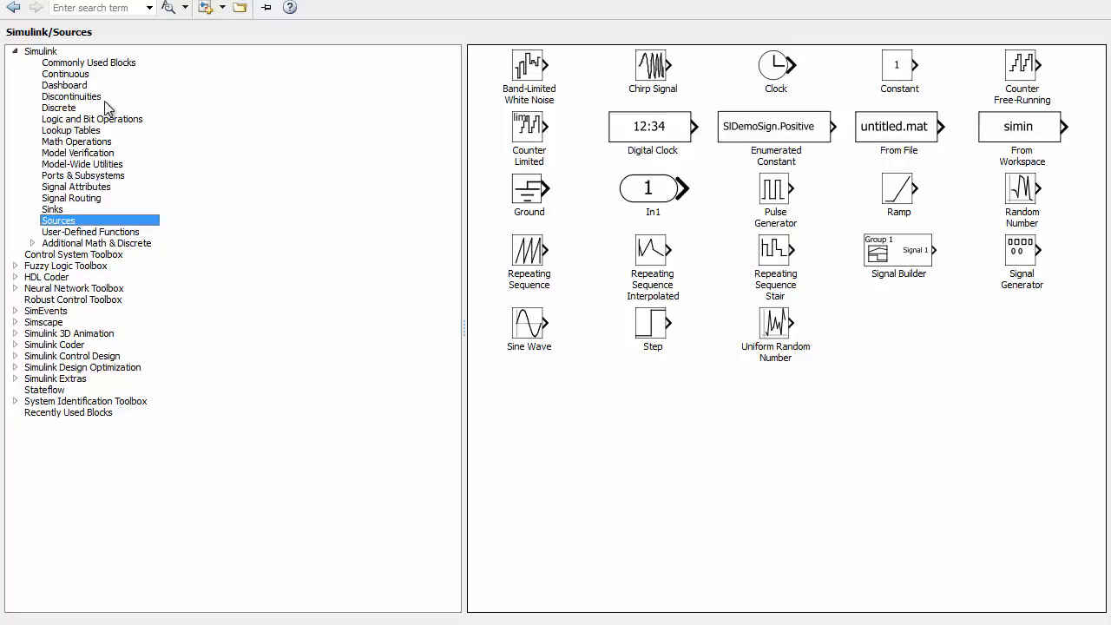
click(112, 65)
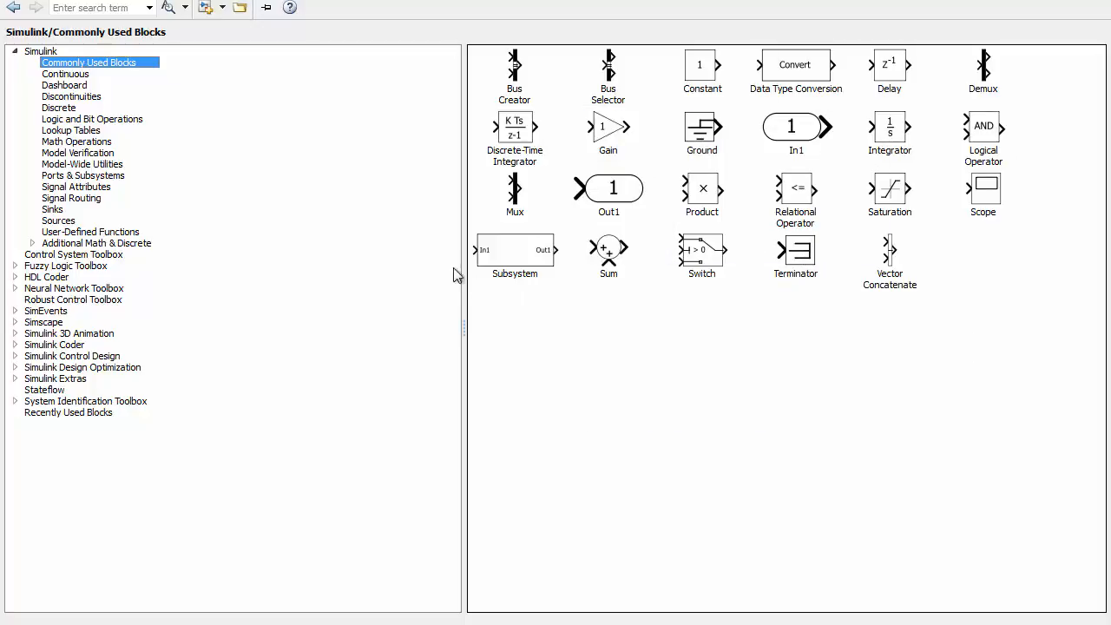
- Create a new blank Simulink model and arrange its window beside the library browser so both are accessible
click(60, 221)
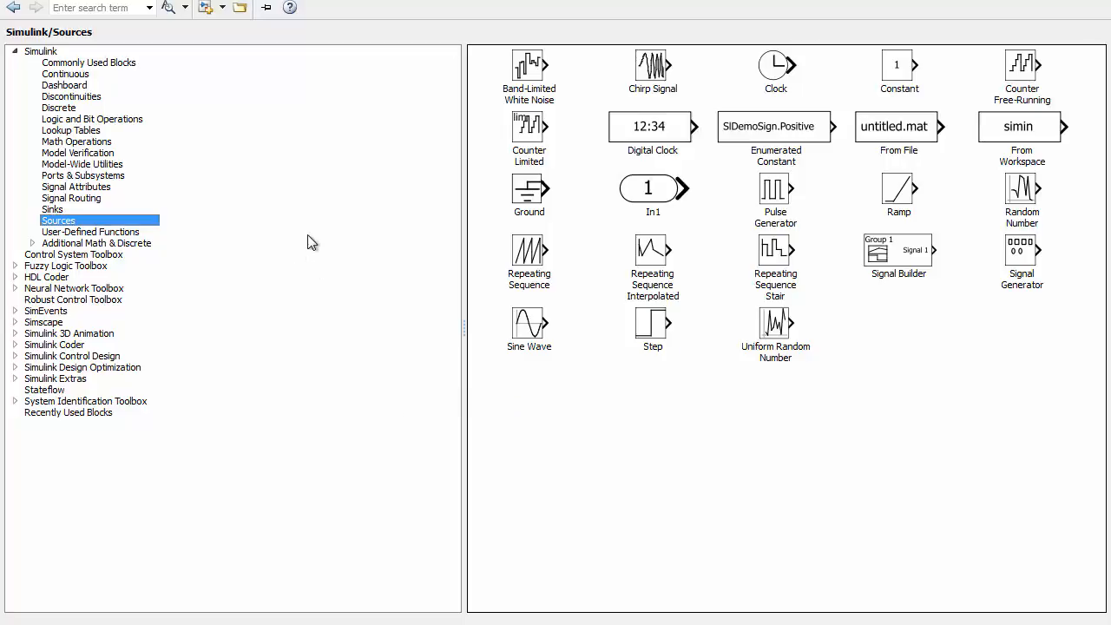
click(206, 10)
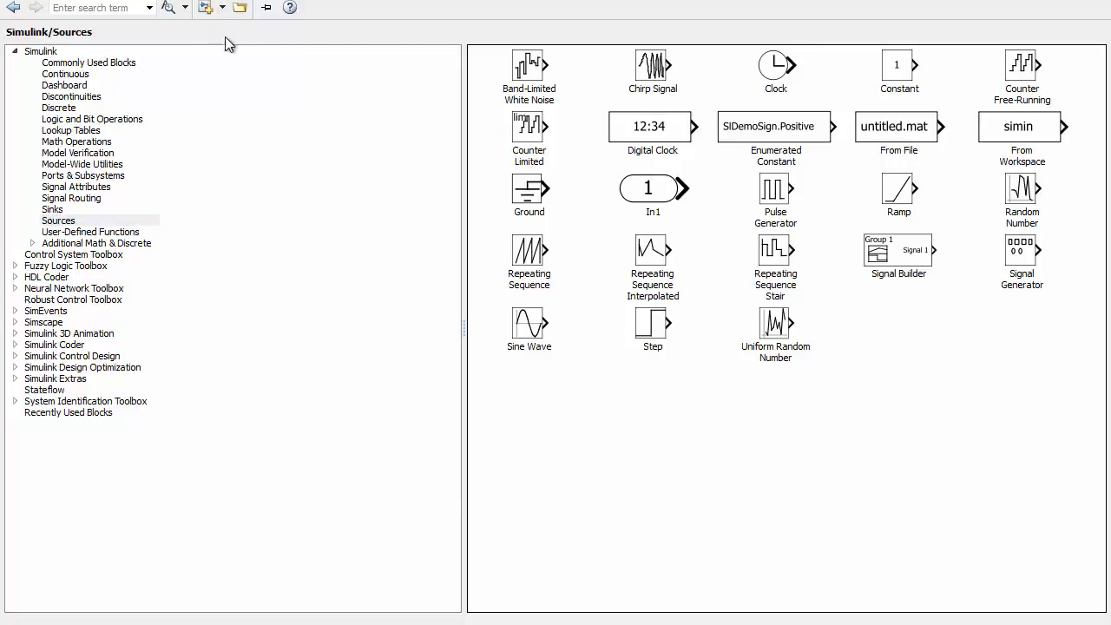
drag(589, 63, 896, 94)
click(1069, 0)
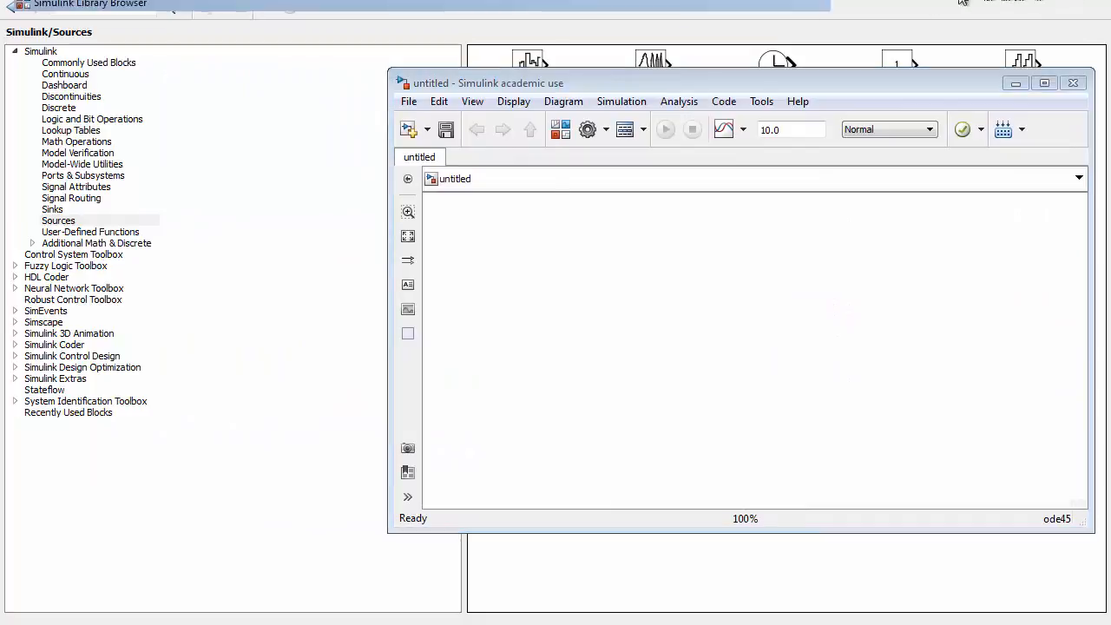
click(629, 79)
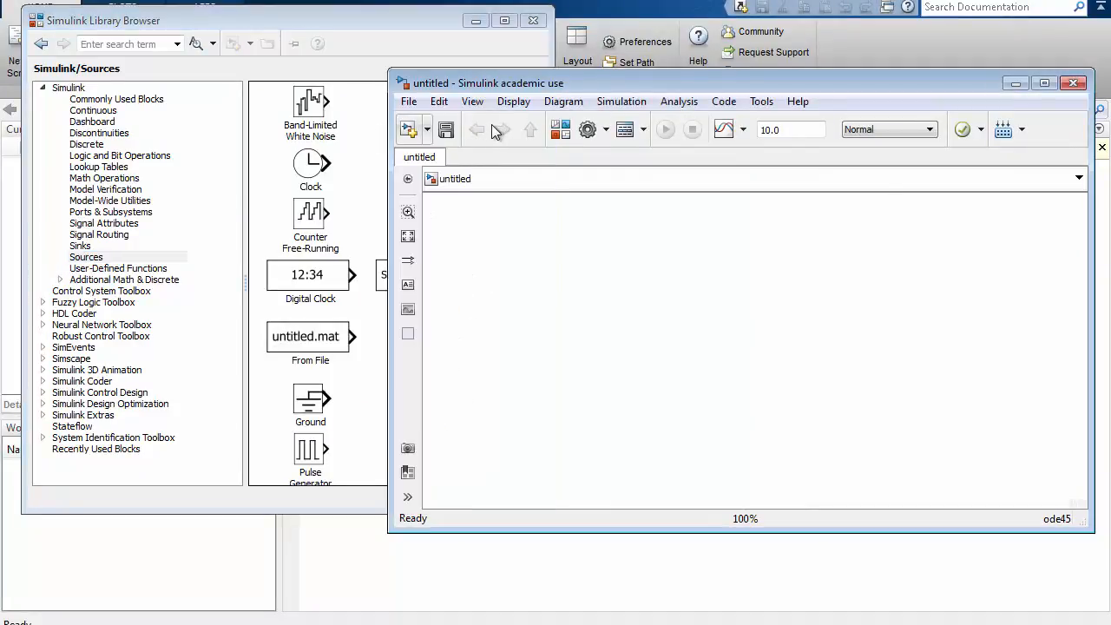
drag(389, 164, 542, 153)
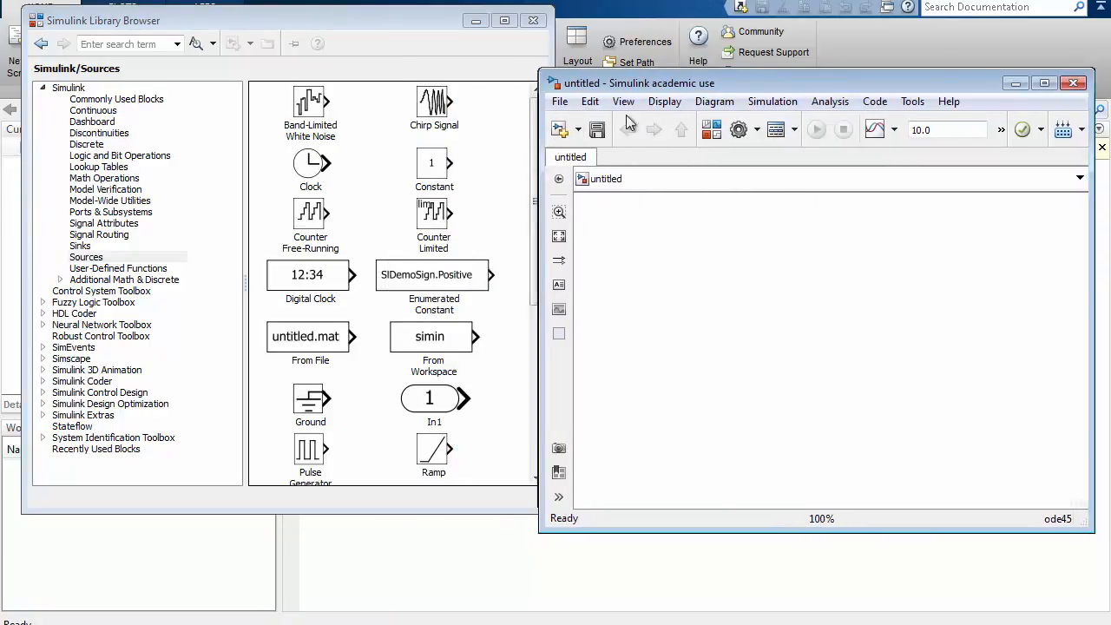
drag(704, 69, 719, 4)
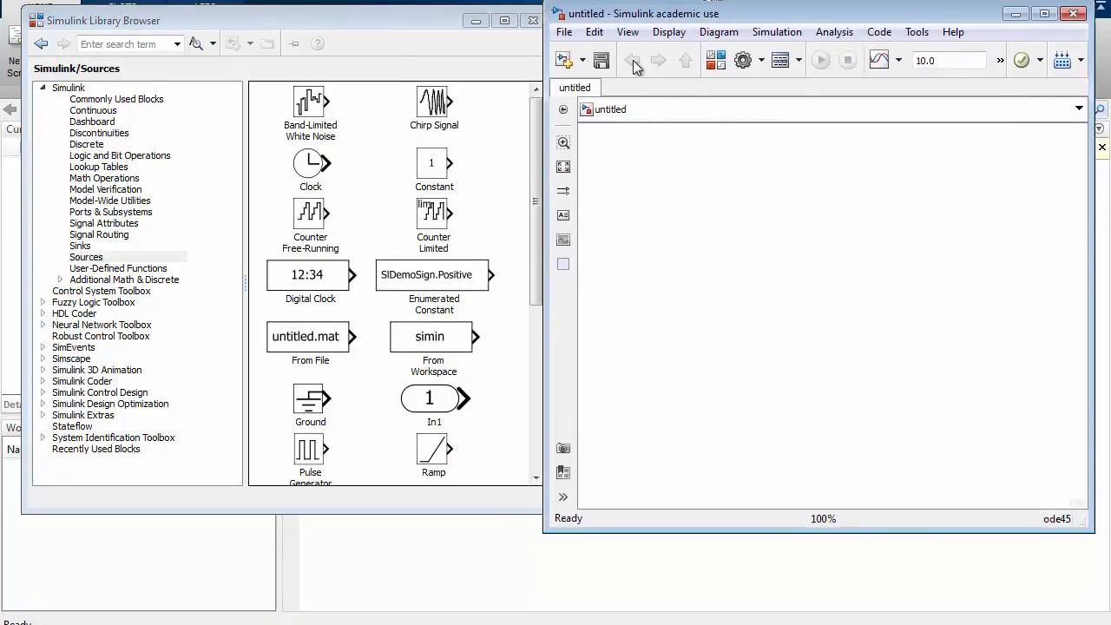
- Add an Integrator block from Commonly Used Blocks to the upper area of the blank model
click(141, 101)
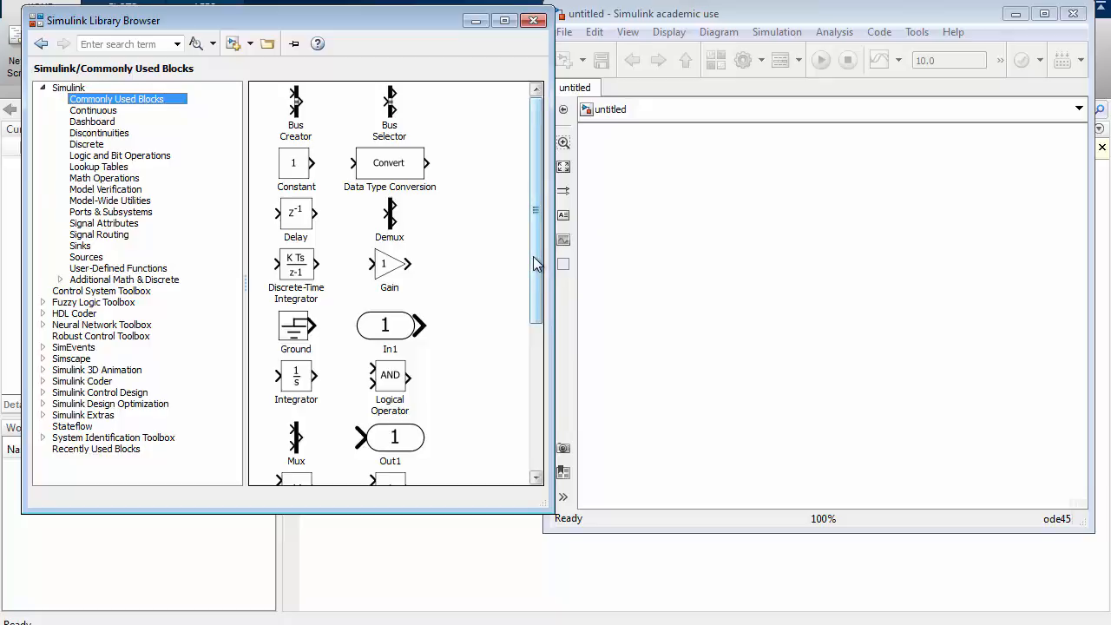
scroll(536, 264, down, 3)
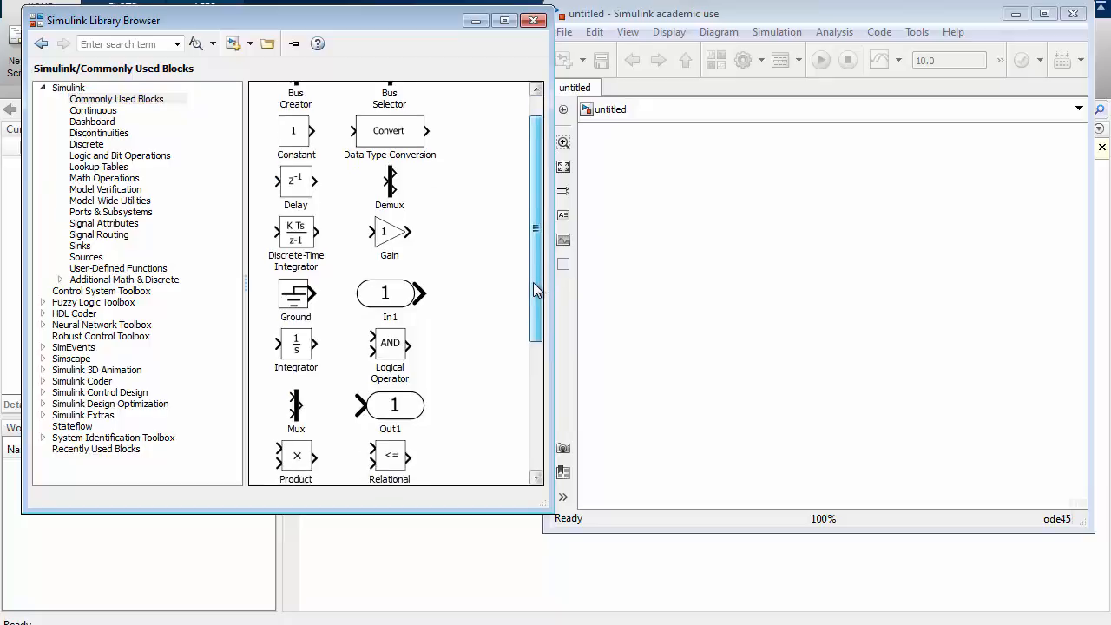
click(298, 332)
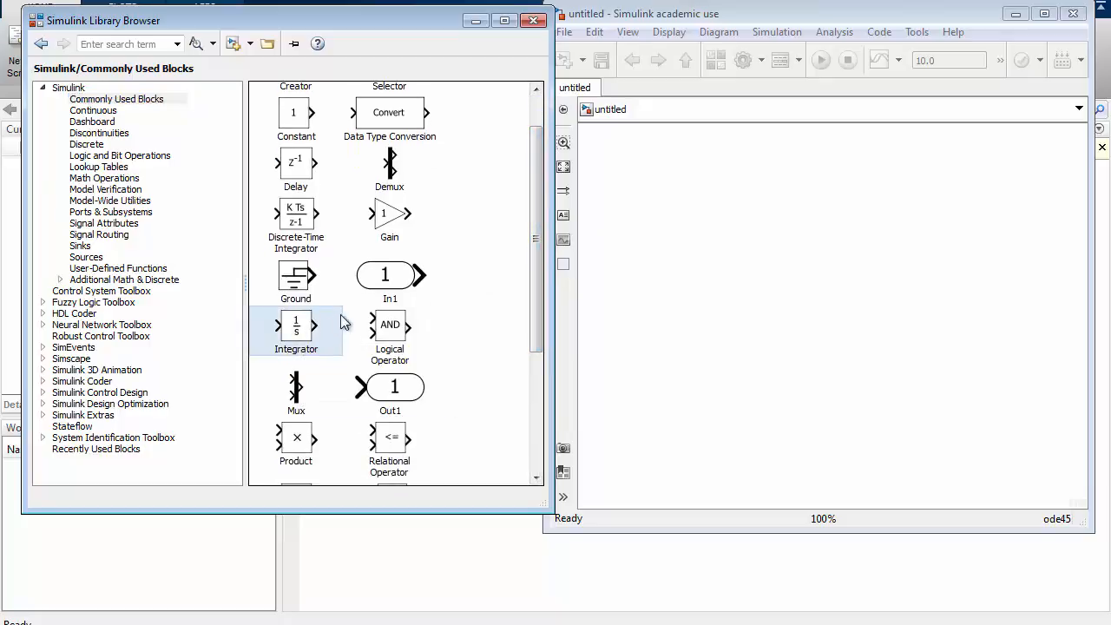
right_click(646, 236)
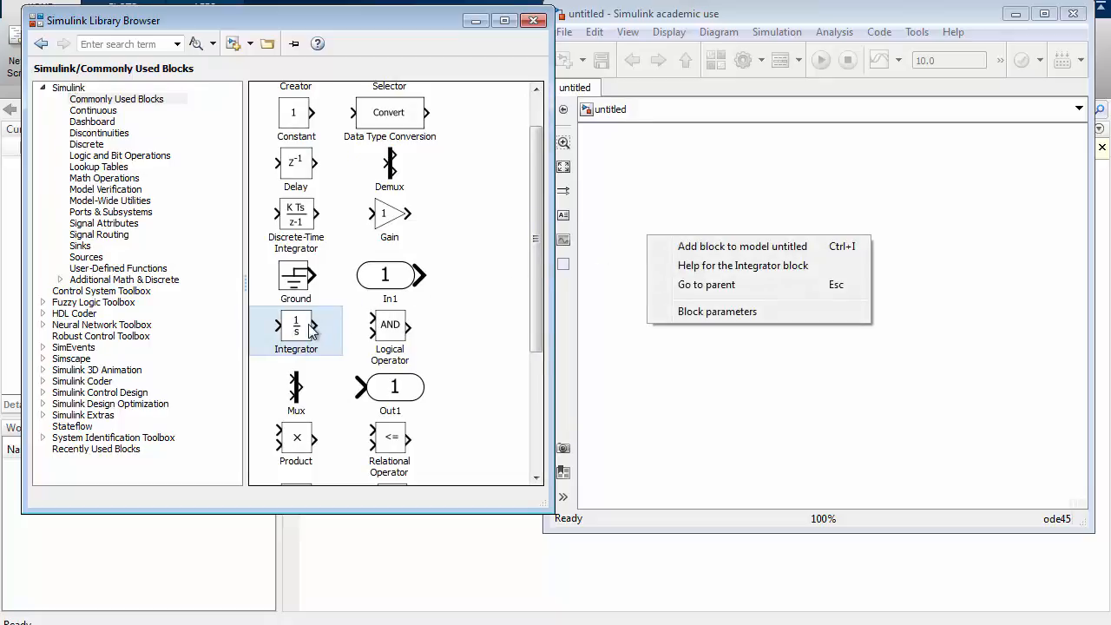
drag(308, 325, 686, 214)
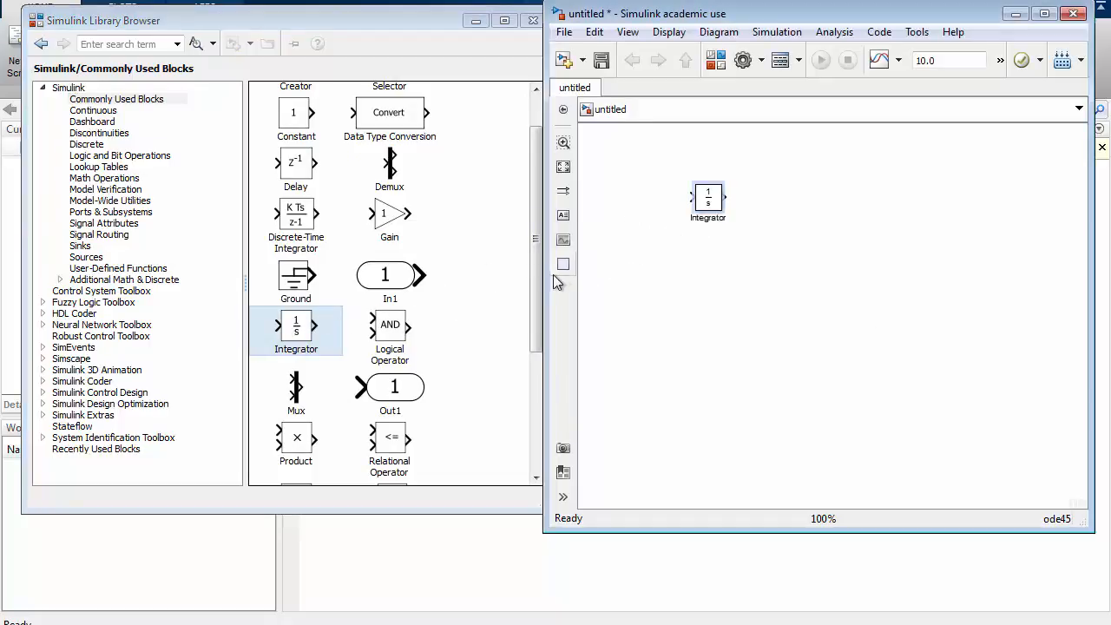
- Add a Gain, a Sum and a Scope block from Commonly Used Blocks to the model
click(473, 223)
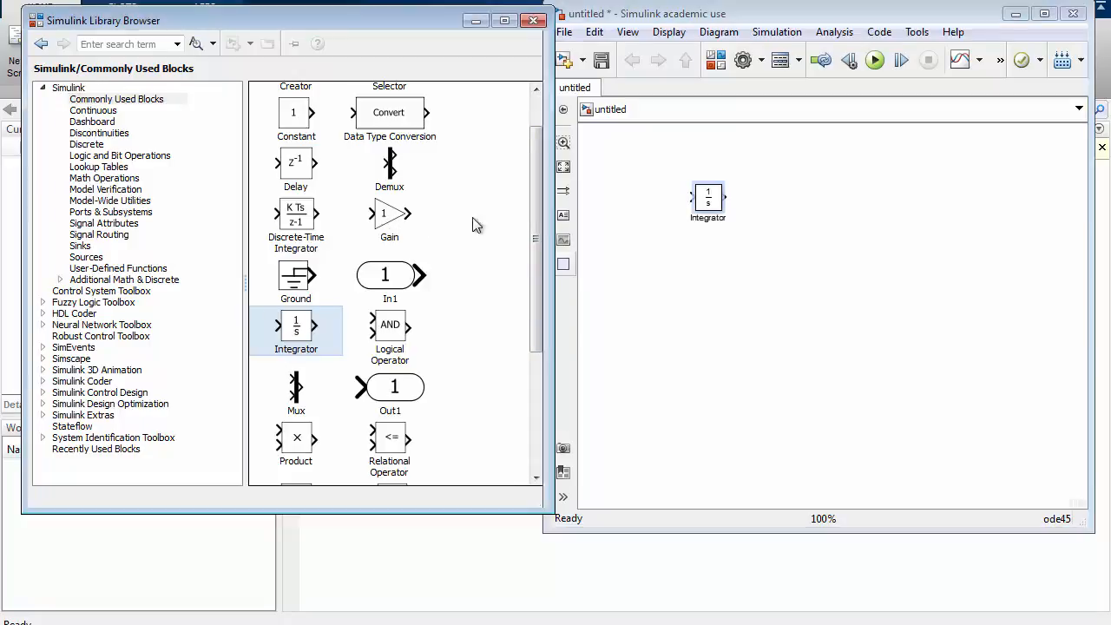
drag(389, 217, 837, 195)
drag(538, 252, 533, 362)
drag(382, 352, 403, 348)
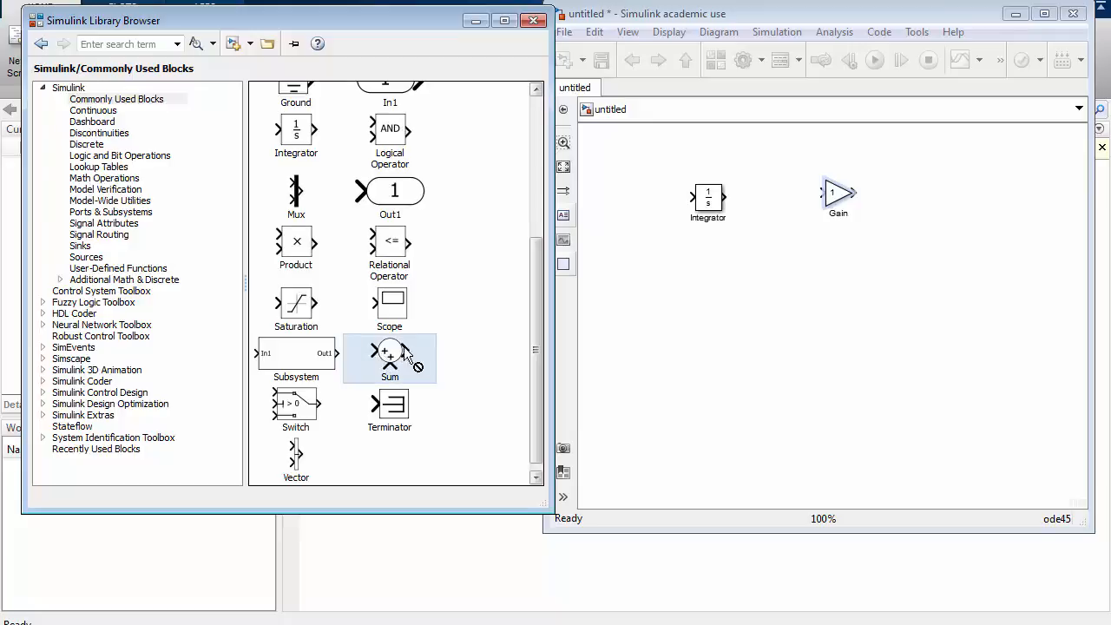
drag(599, 312, 911, 269)
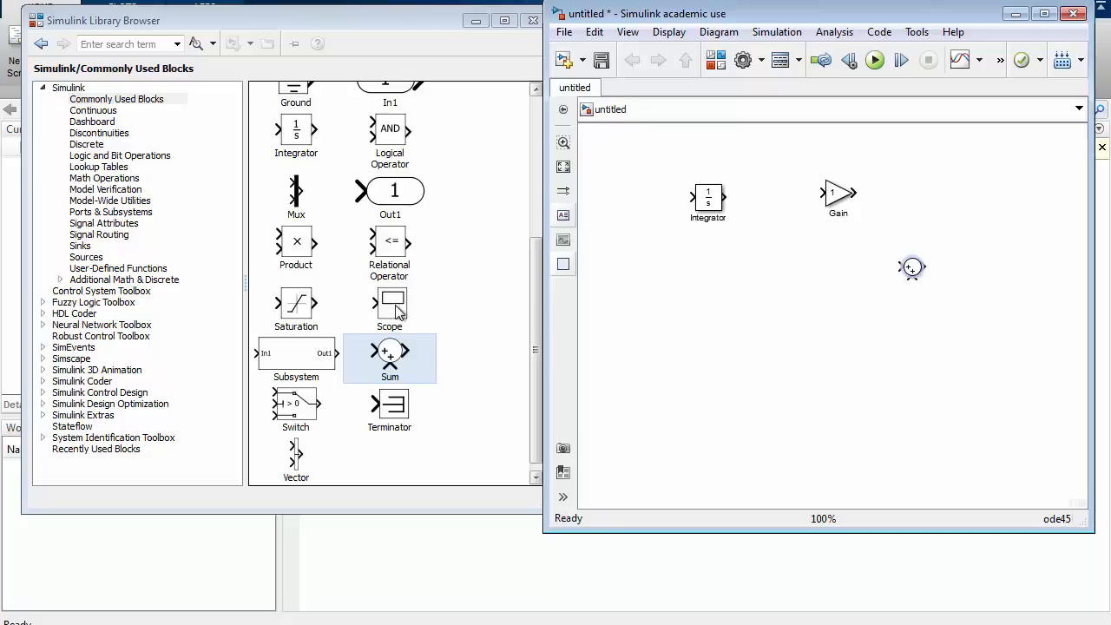
drag(392, 313, 1015, 153)
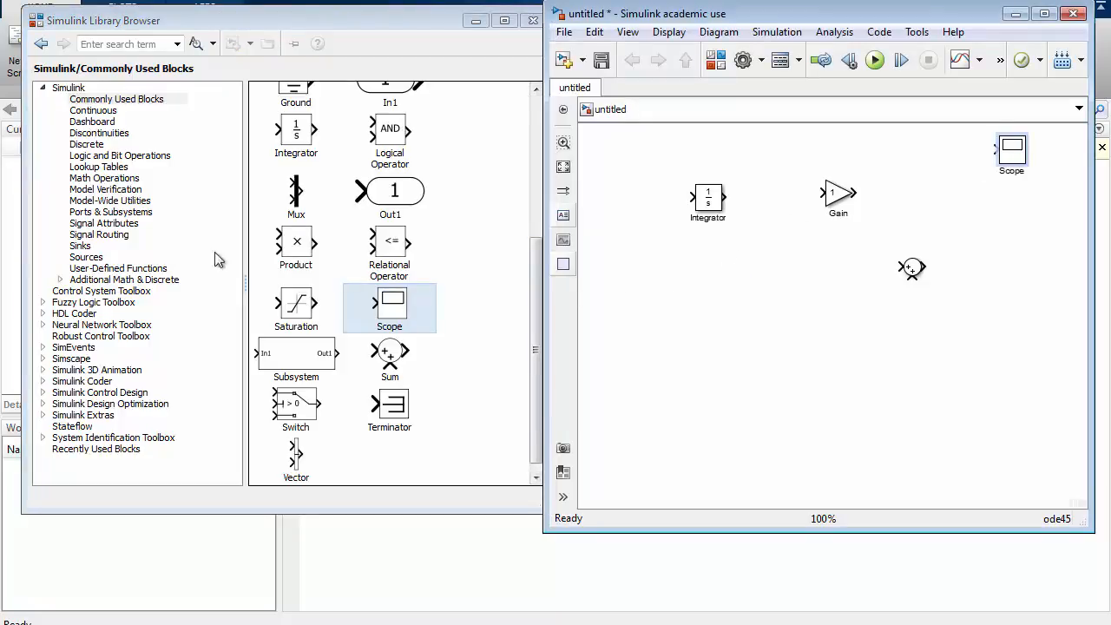
- Add a Sine Wave block from the Sources library to the model, below the other blocks
click(85, 258)
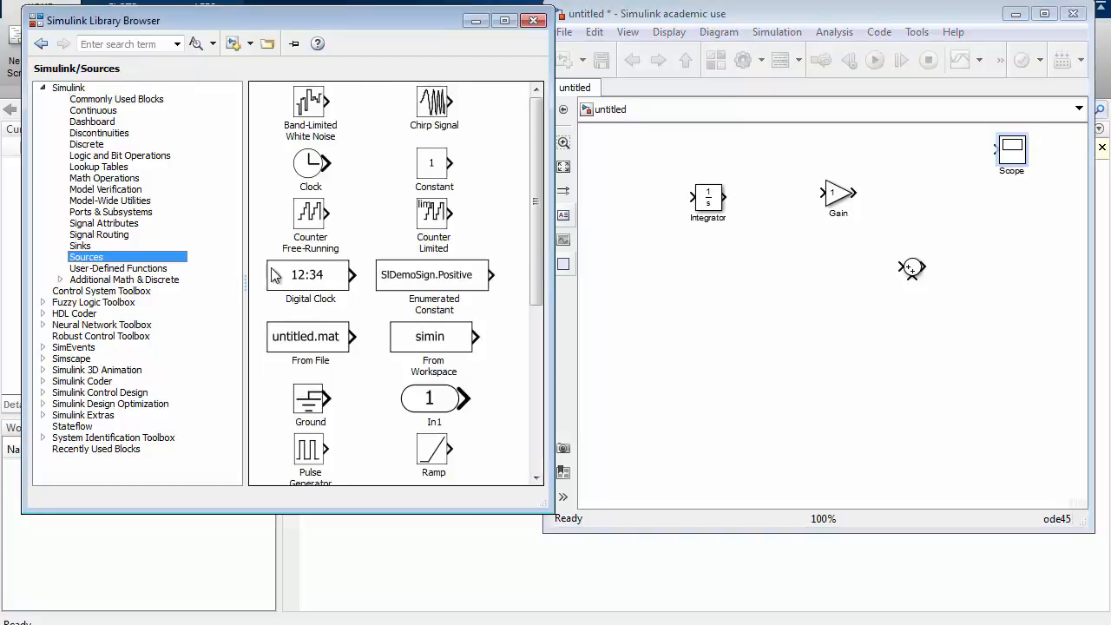
drag(537, 247, 482, 421)
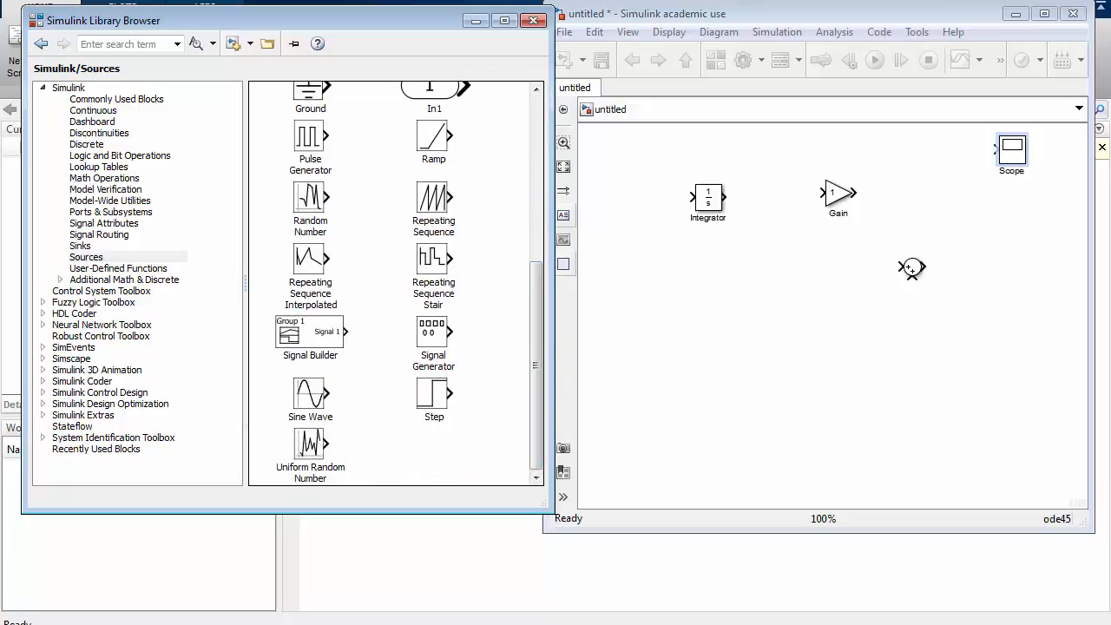
drag(310, 395, 795, 375)
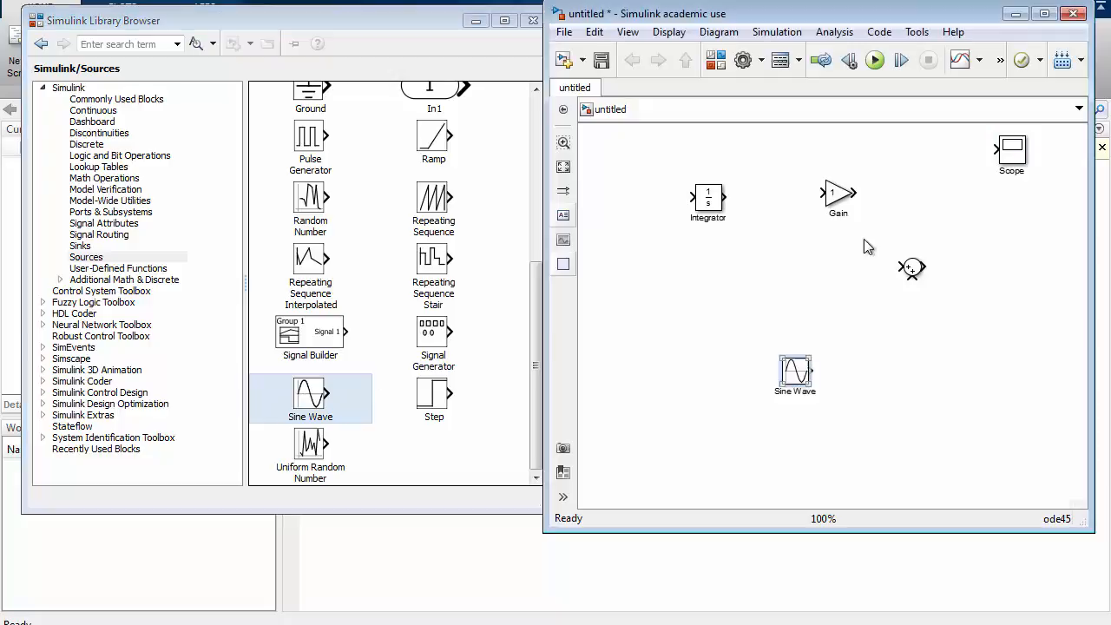
- Maximize the model window and copy blocks to have two Integrators and three Gains, matching the sketched block diagram
click(1045, 16)
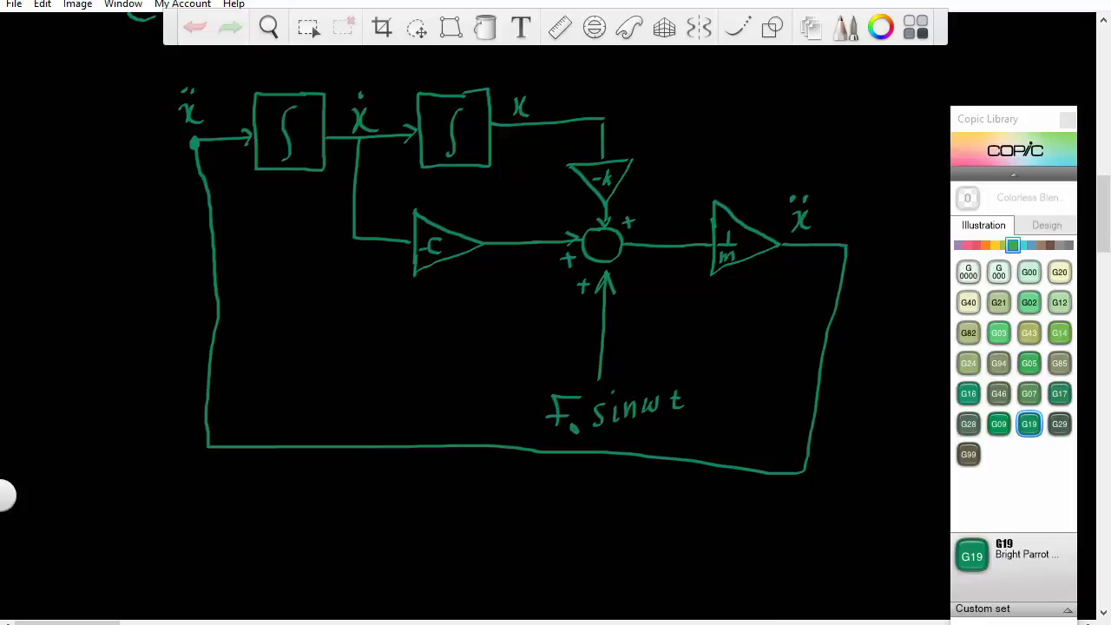
click(913, 590)
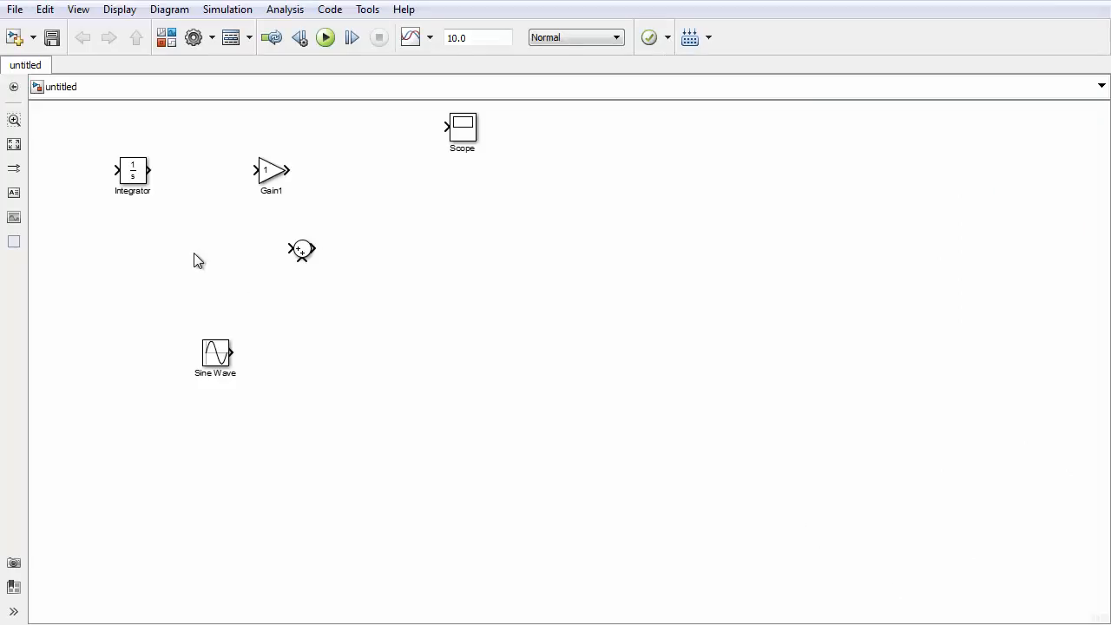
drag(132, 171, 131, 249)
drag(269, 171, 519, 185)
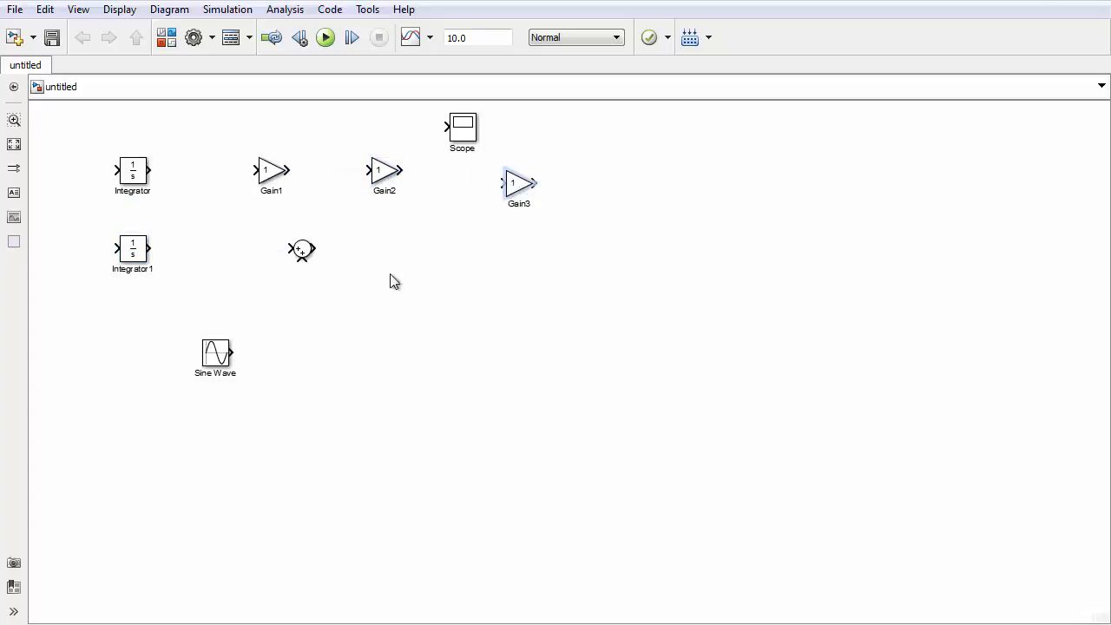
- Line up the two Integrator blocks in a row and connect the first one's output to the second one's input
click(135, 180)
drag(134, 179, 98, 201)
drag(136, 260, 177, 182)
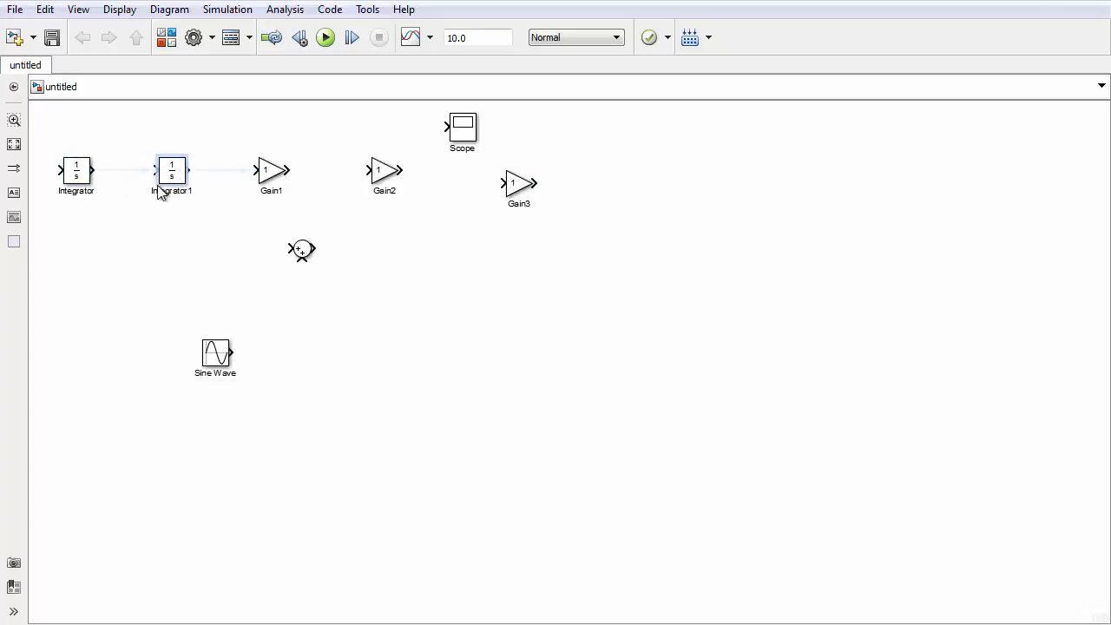
click(117, 233)
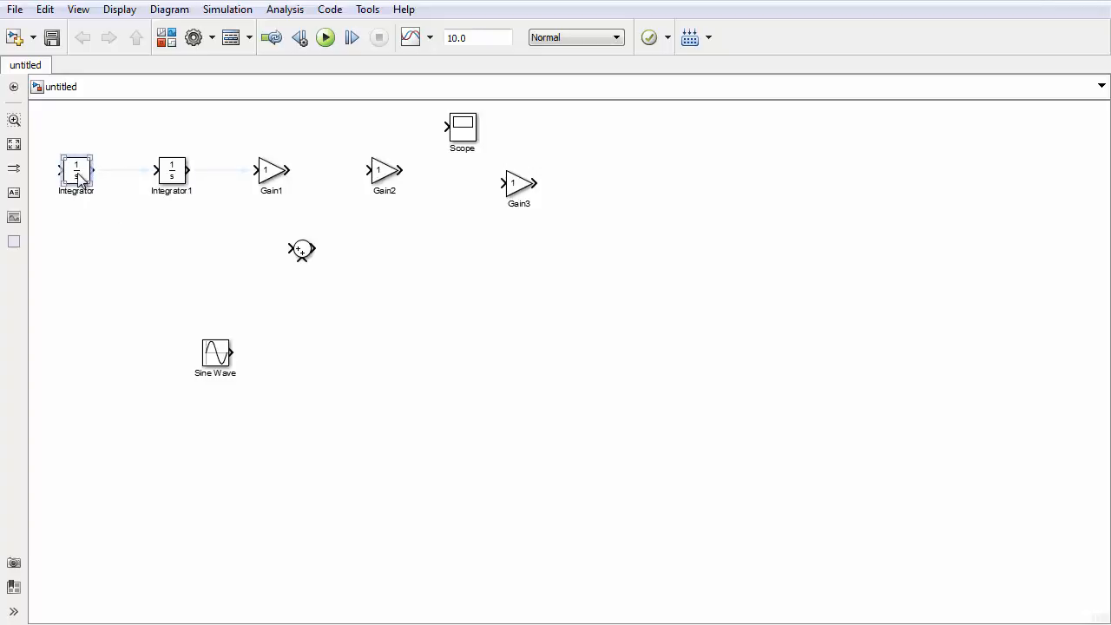
click(79, 178)
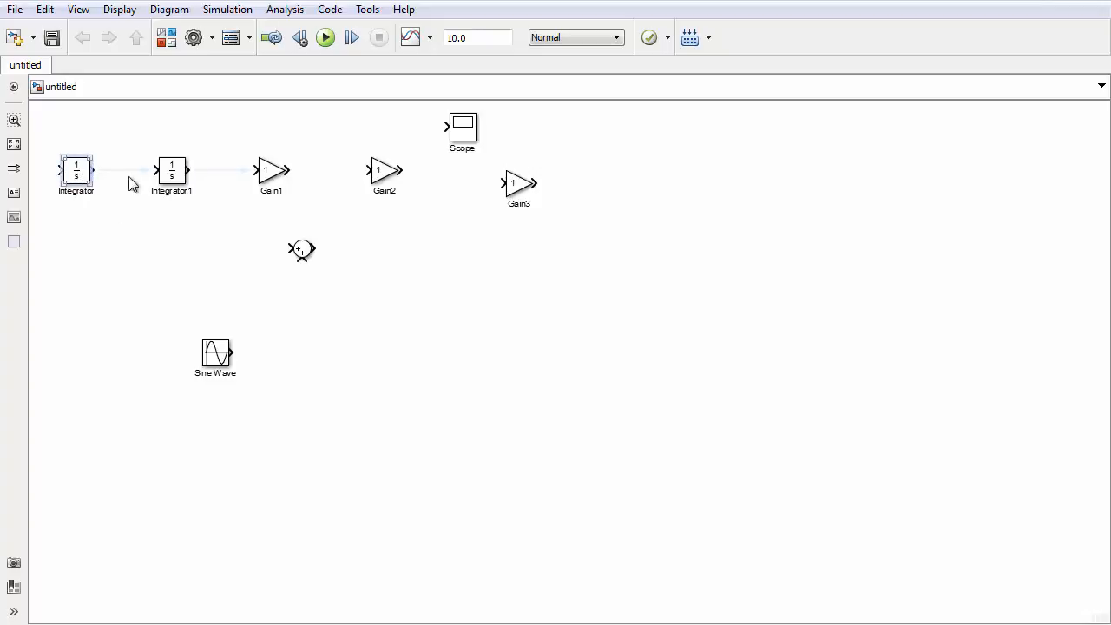
ctrl+click(178, 173)
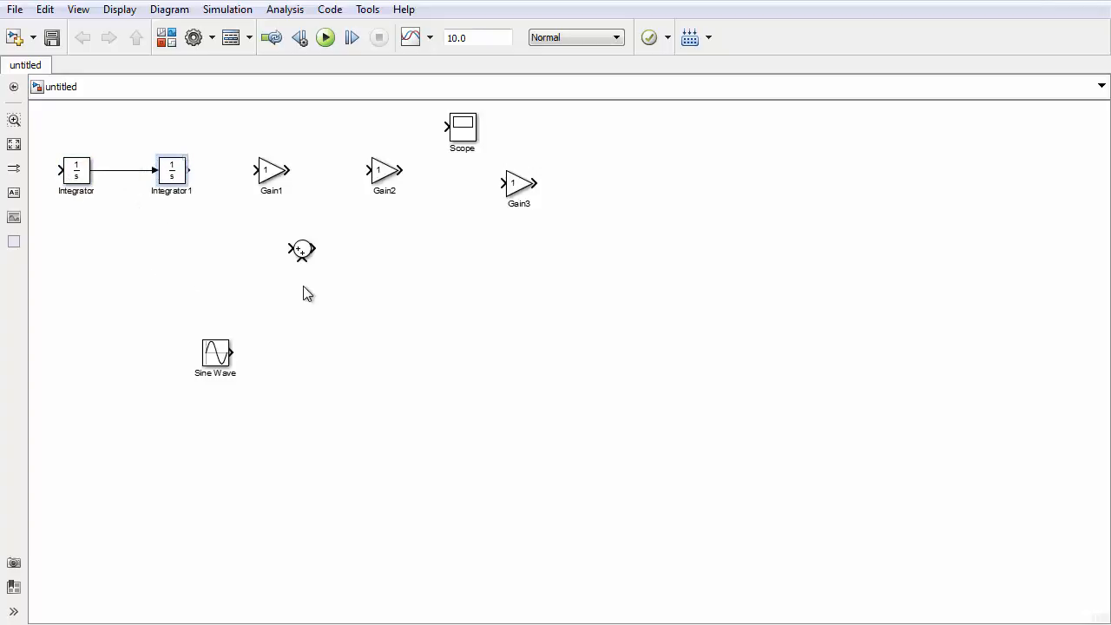
- Place Gain1 below Integrator1 and feed it from a branch off the line between the two integrators
click(273, 173)
drag(273, 174, 142, 251)
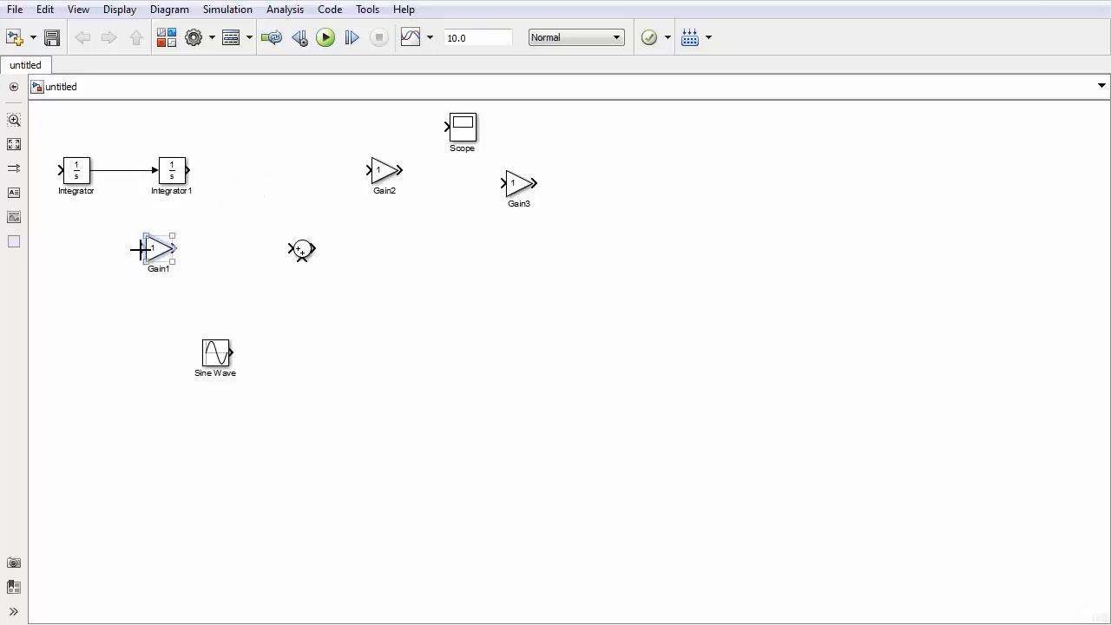
drag(115, 210, 114, 170)
- Move Gain2 in line with Integrator1 and connect Integrator1's output to it
drag(379, 174, 240, 180)
click(169, 183)
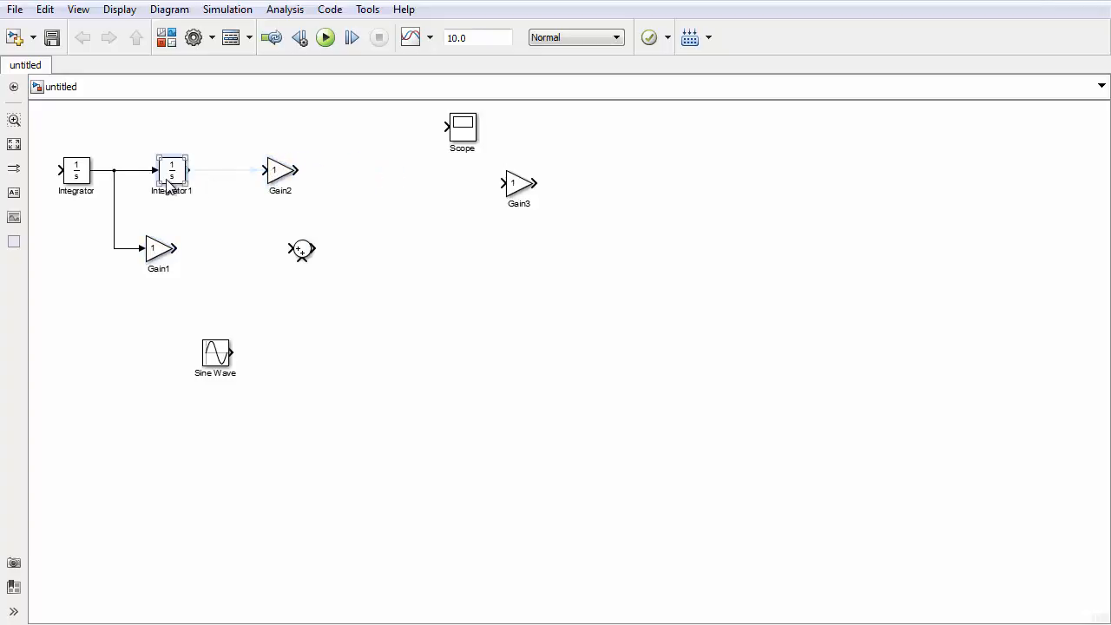
click(284, 173)
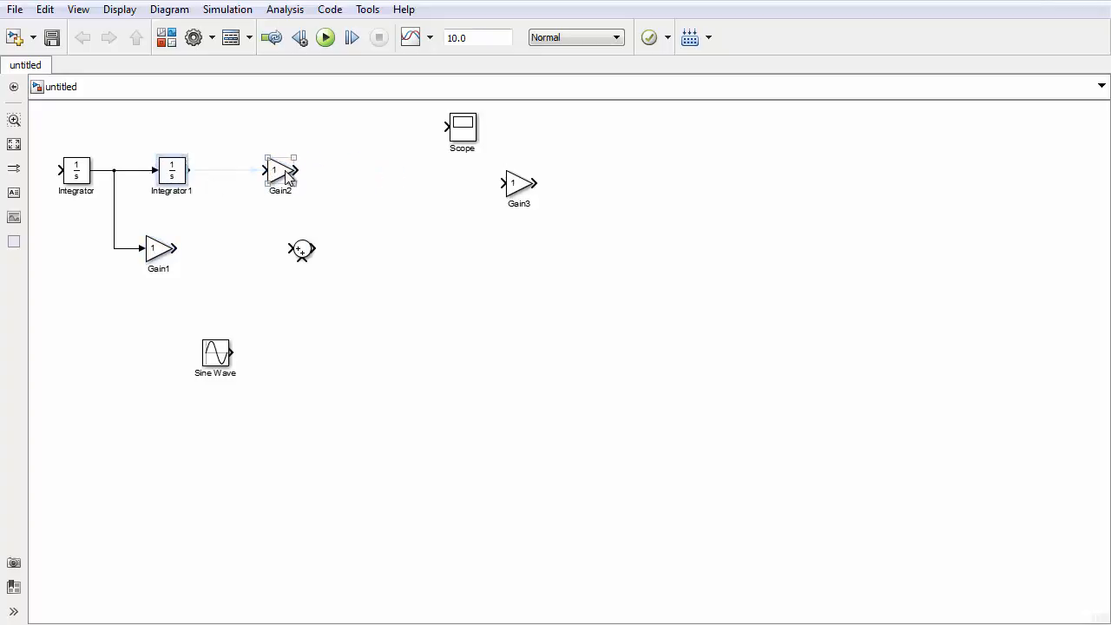
ctrl+click(283, 171)
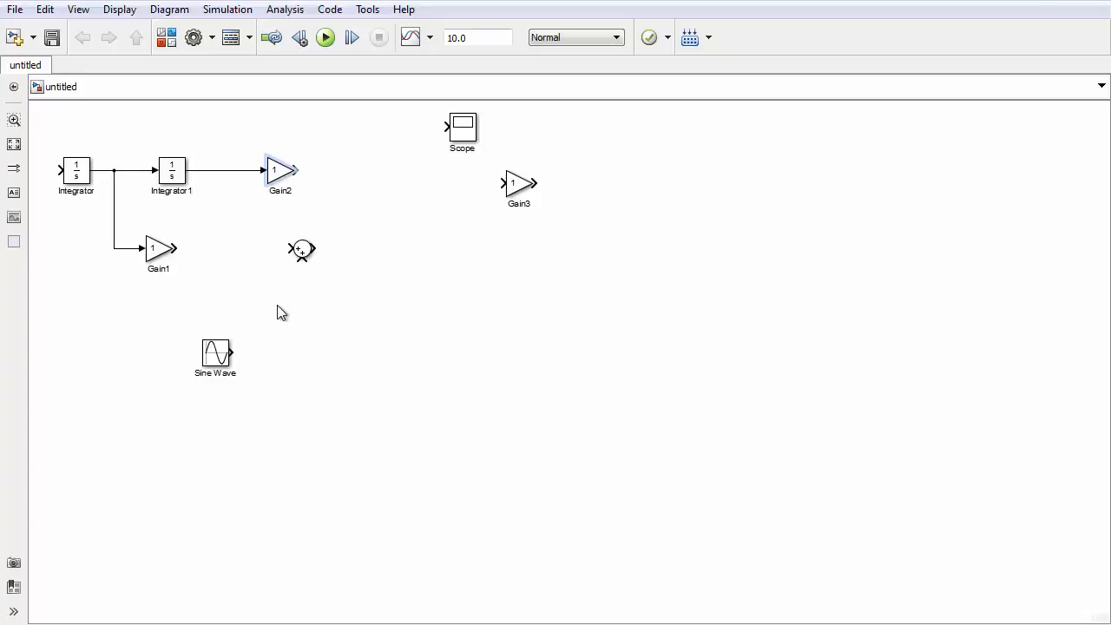
- Move the Sum block and Gain1 further right, and connect the outputs of Gain2 and Gain1 to the Sum block's two inputs
drag(302, 254, 392, 250)
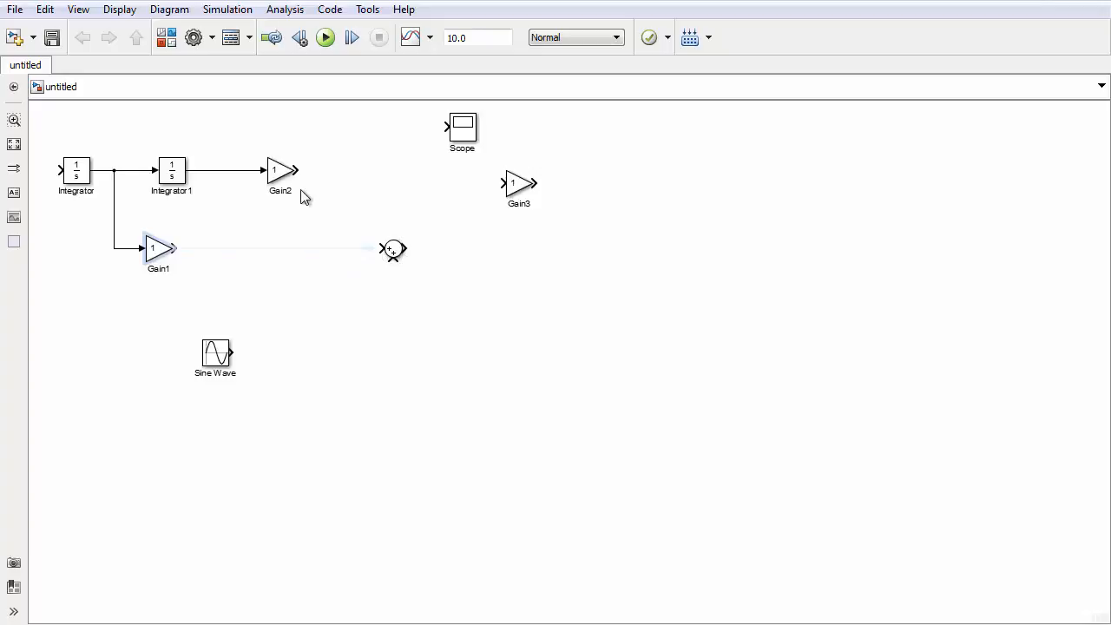
click(280, 172)
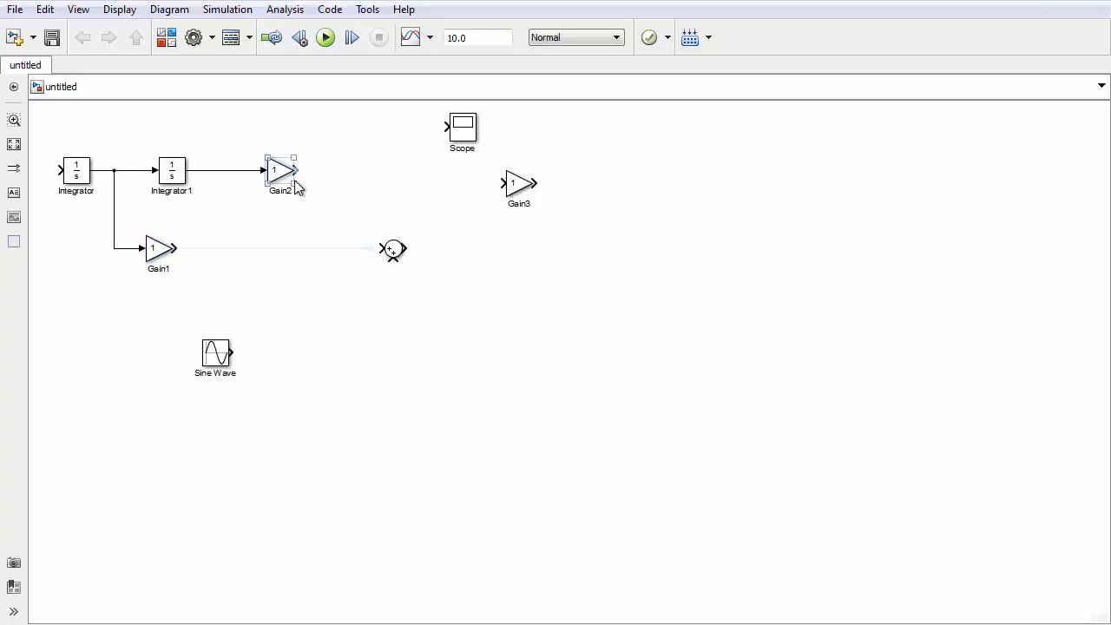
ctrl+click(394, 251)
drag(158, 256, 302, 282)
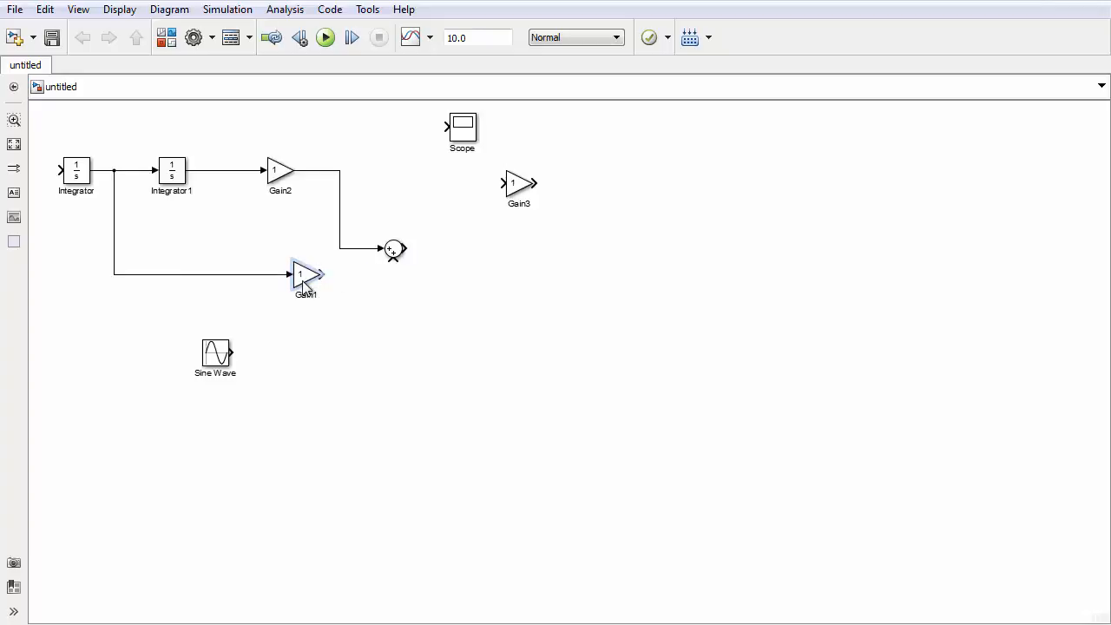
ctrl+click(395, 252)
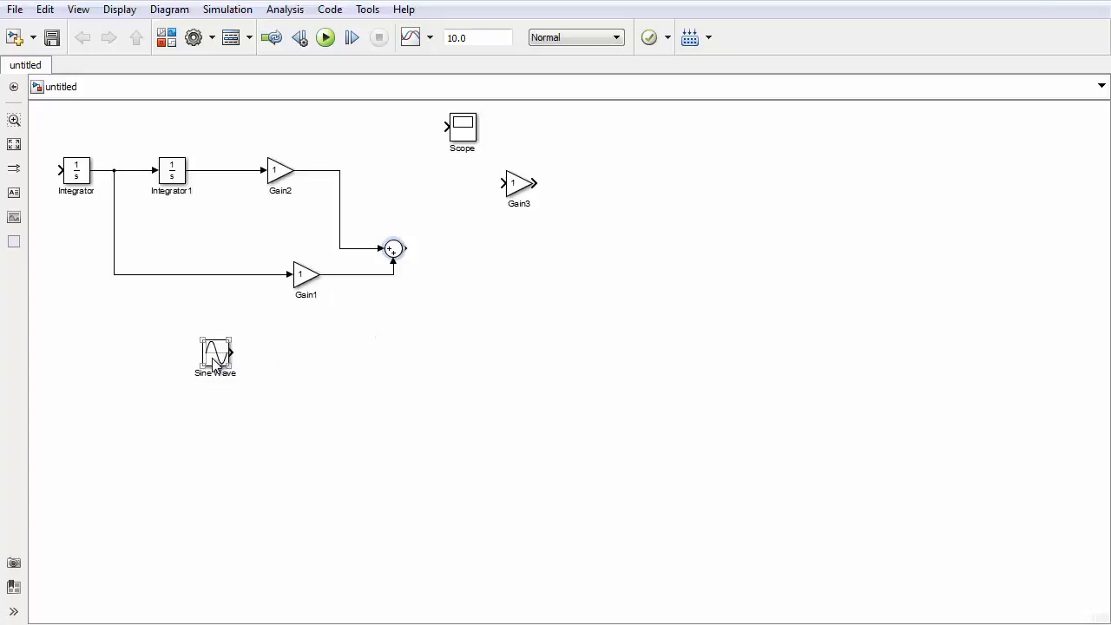
- Move the Sine Wave block below the Sum block and set the Sum's list of signs to |+++ for a third input
drag(223, 365, 438, 358)
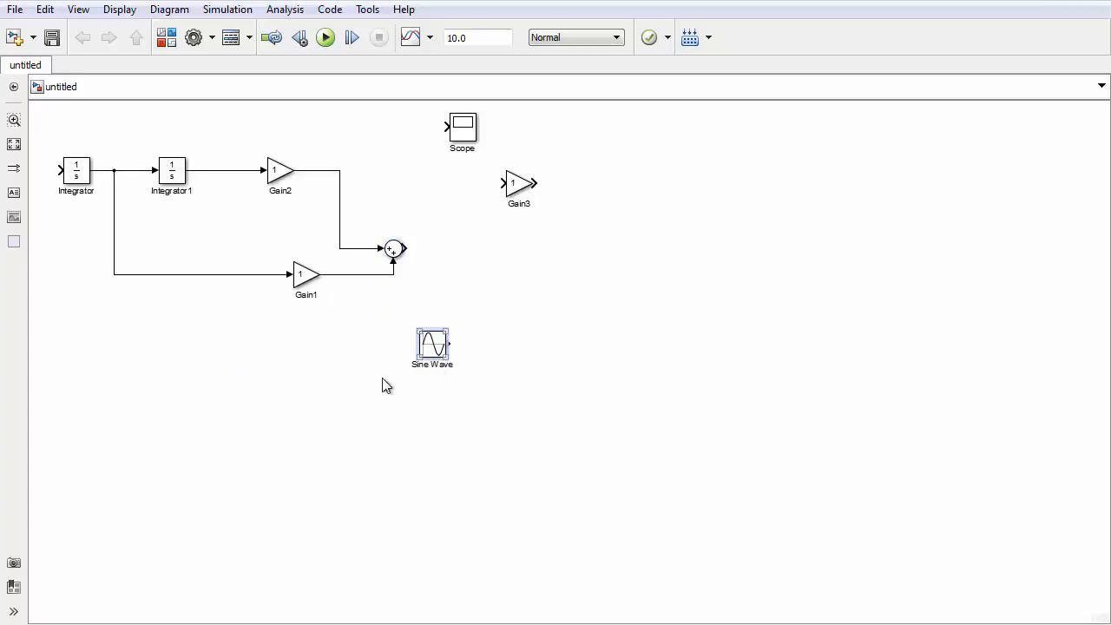
click(392, 260)
double_click(391, 250)
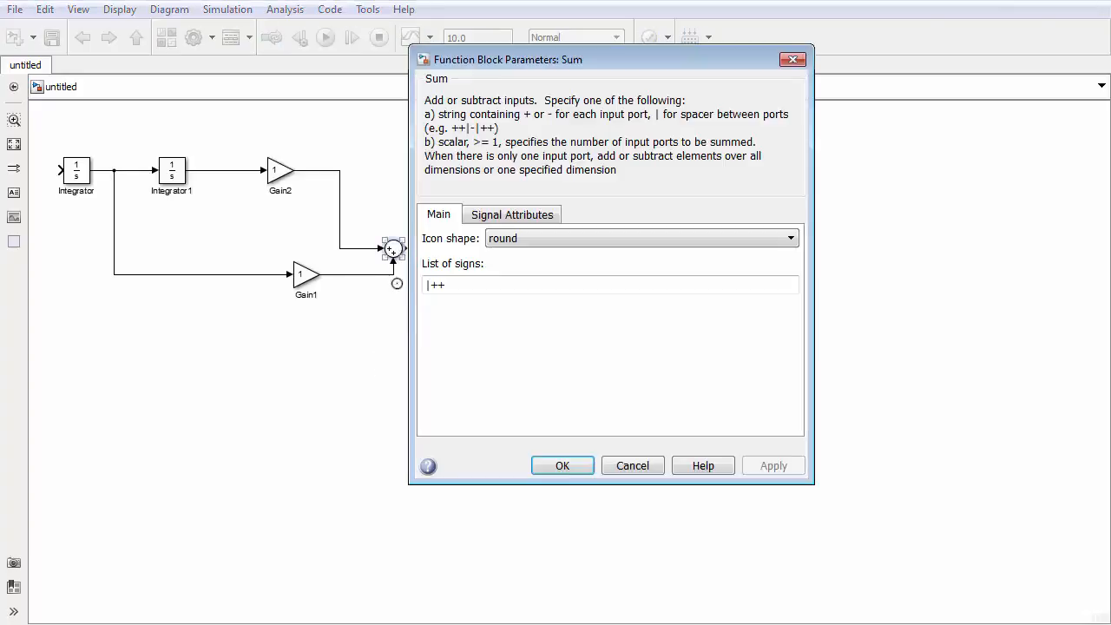
click(465, 286)
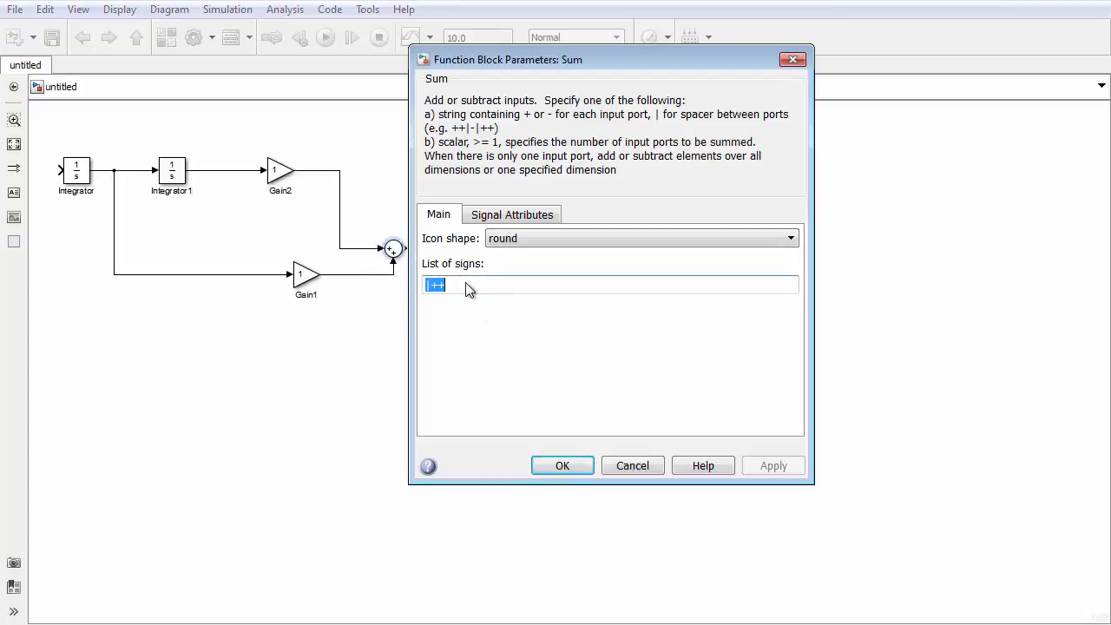
click(466, 286)
text(+)
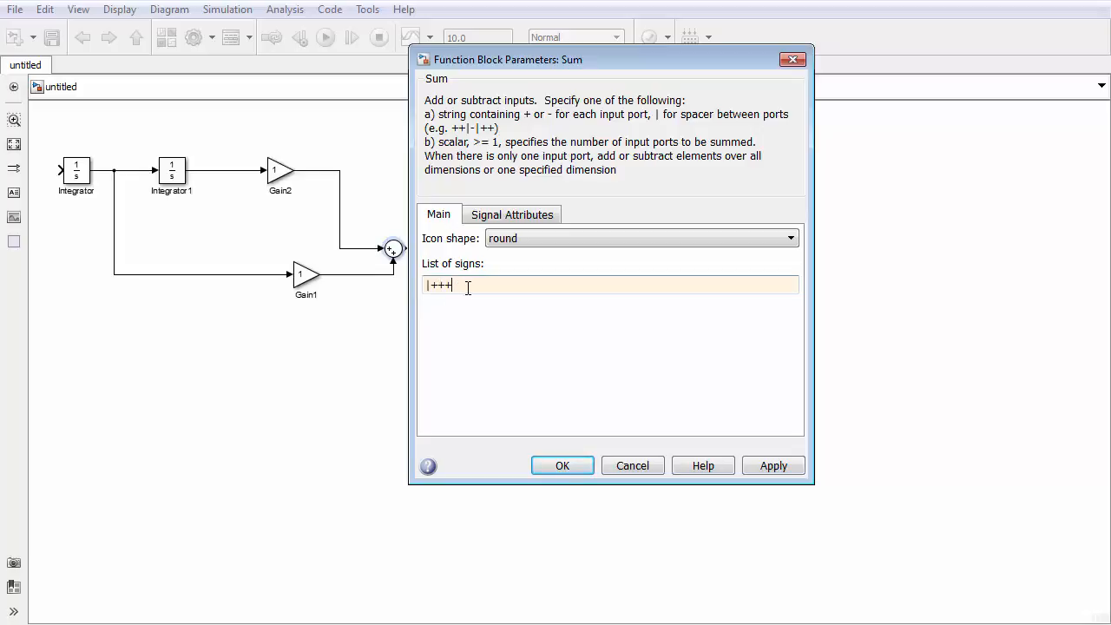
click(563, 466)
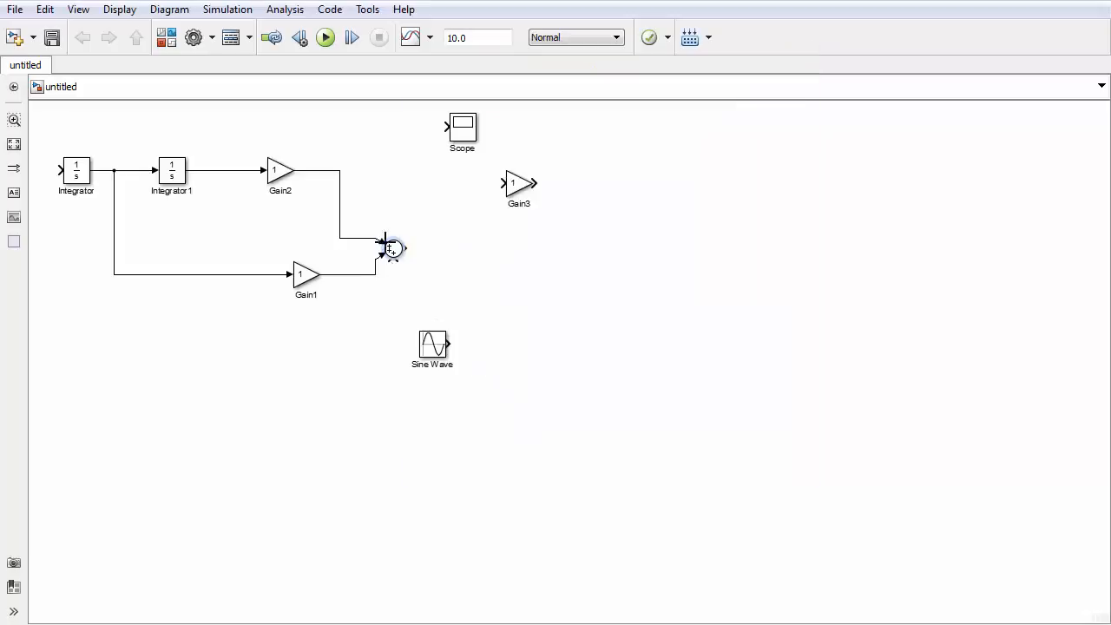
- Move the Sine Wave block below Gain1 and connect its output to the Sum block's free third input
click(423, 351)
drag(423, 356, 319, 391)
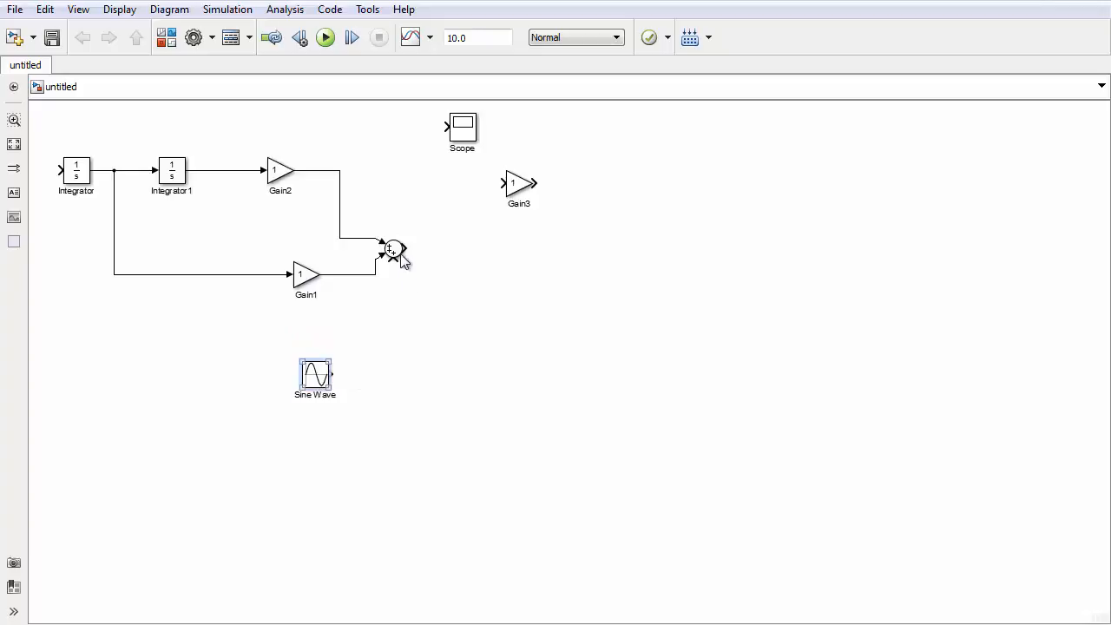
ctrl+click(393, 249)
click(336, 404)
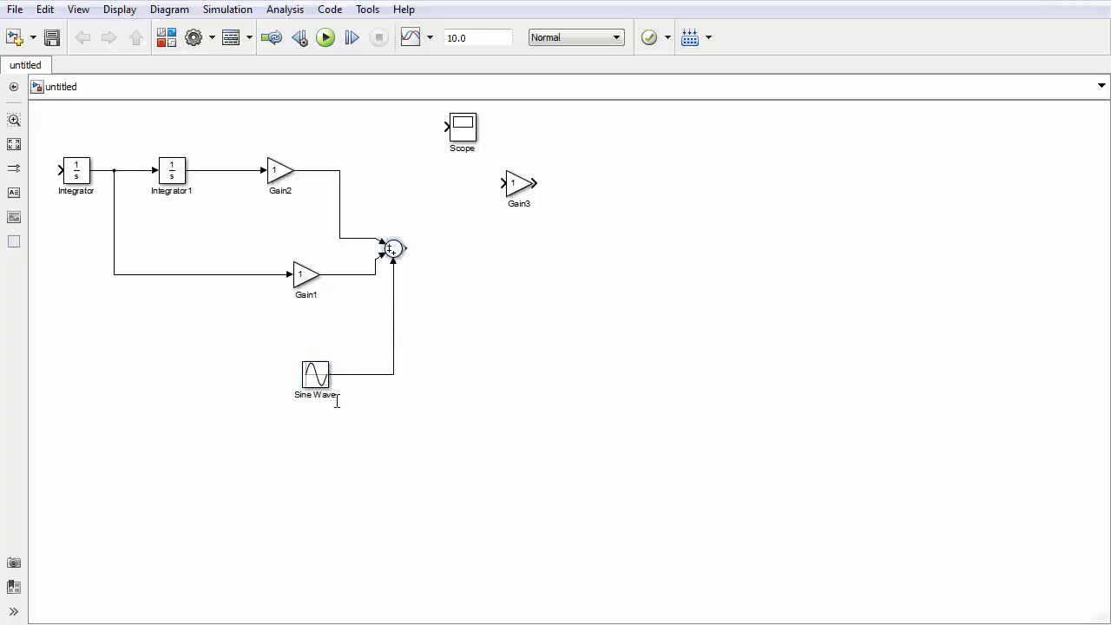
- Place Gain3 in line with the Sum block and connect the Sum's output to it
drag(512, 184, 491, 249)
click(401, 253)
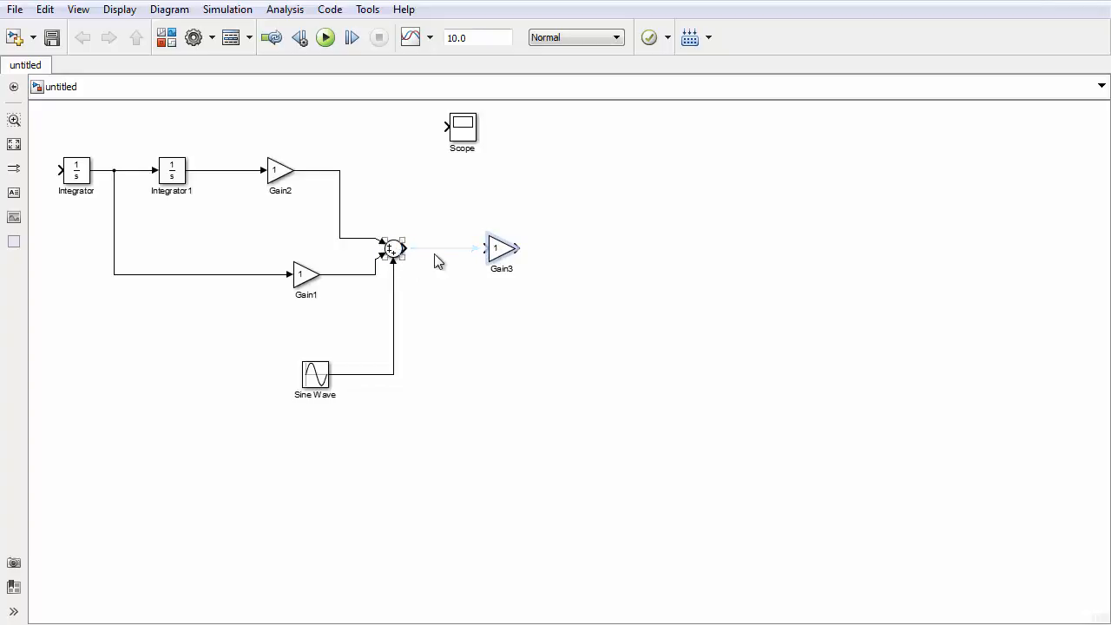
click(499, 250)
click(392, 252)
ctrl+click(498, 249)
- Close the feedback loop by connecting Gain3's output to the input of the first Integrator
click(515, 251)
click(499, 249)
ctrl+click(80, 179)
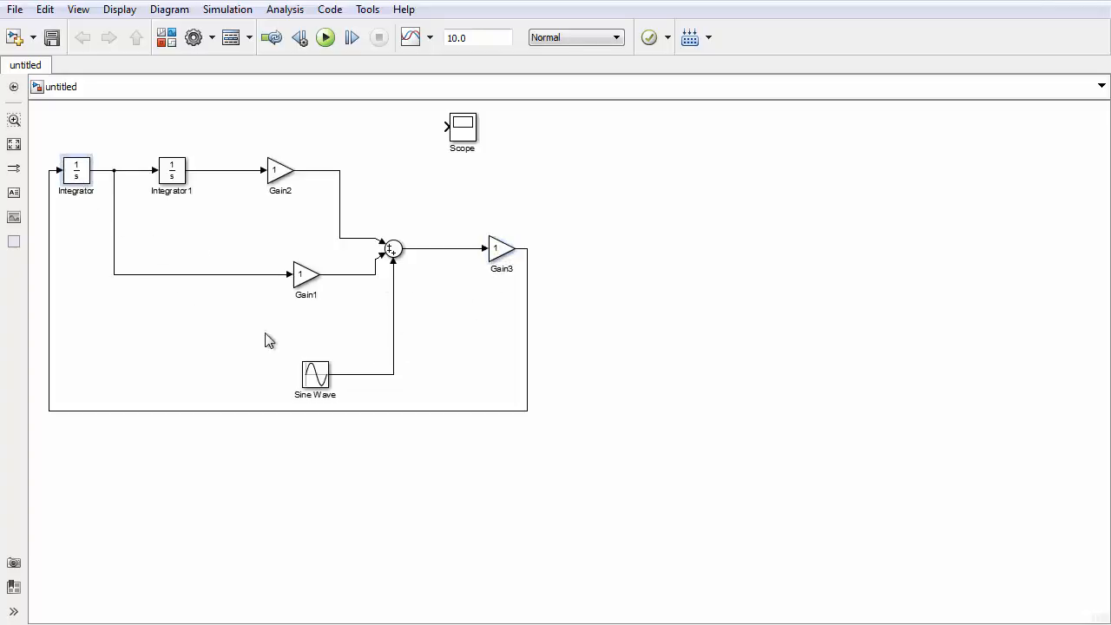
click(607, 399)
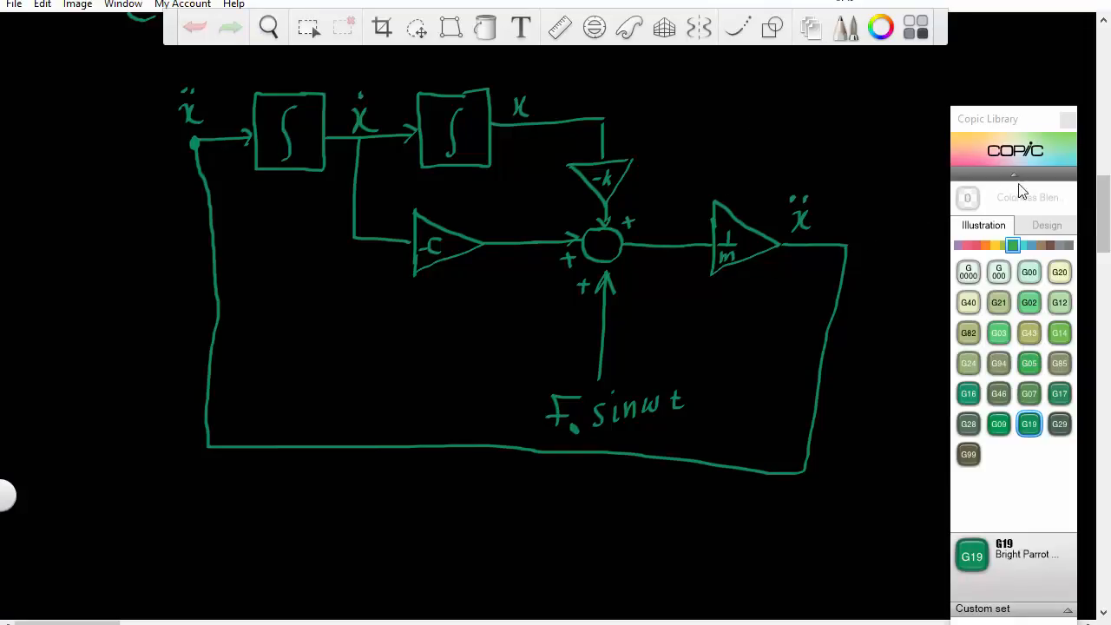
- In the drawing app, handwrite the system parameters m = 2 kg, k = 50 N/m and c = 1 N·s/m below the block diagram
drag(1101, 203, 969, 230)
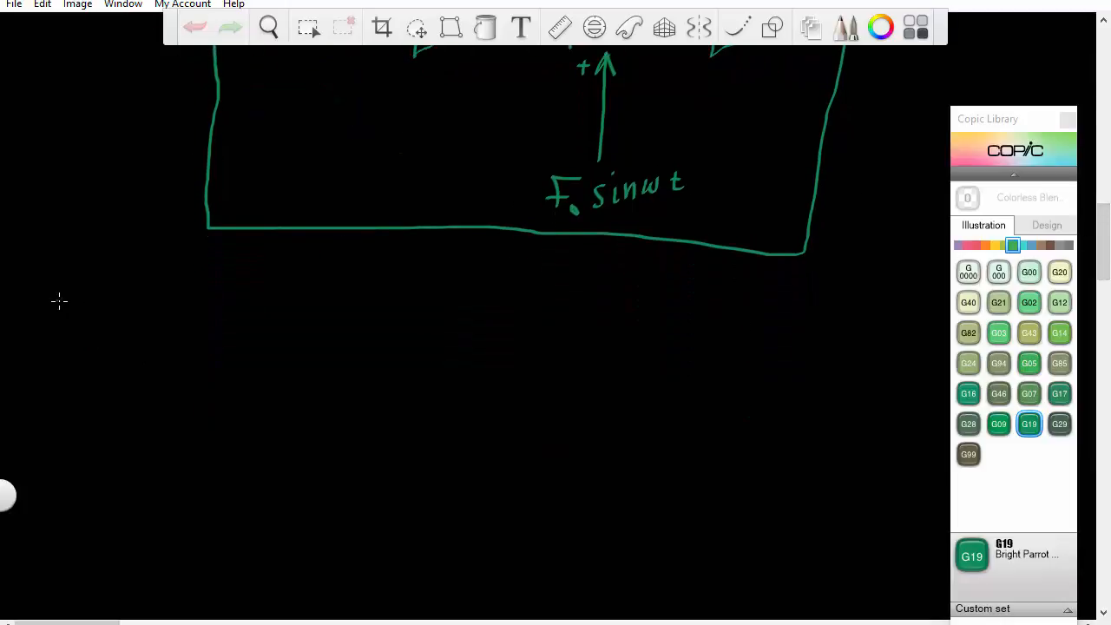
mouse_move(57, 300)
mouse_down()
mouse_move(80, 318)
mouse_move(143, 313)
mouse_up()
drag(158, 276, 165, 334)
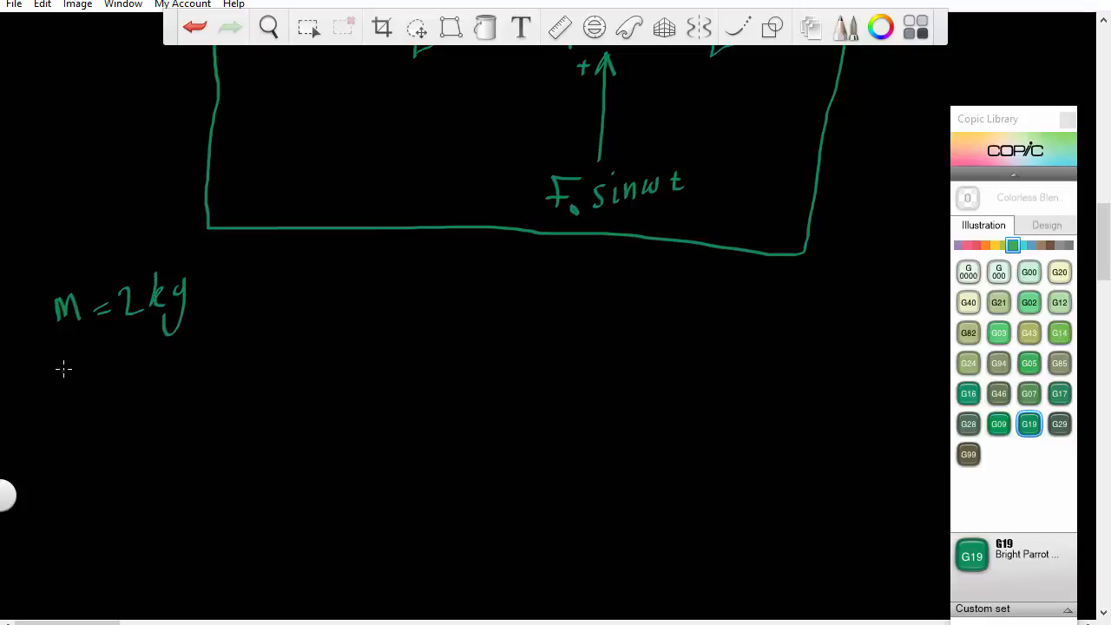
drag(73, 371, 90, 369)
mouse_move(73, 378)
mouse_down()
mouse_move(120, 382)
mouse_move(104, 387)
mouse_up()
mouse_move(132, 359)
mouse_down()
mouse_move(128, 369)
mouse_move(187, 372)
mouse_move(157, 379)
mouse_move(190, 405)
mouse_up()
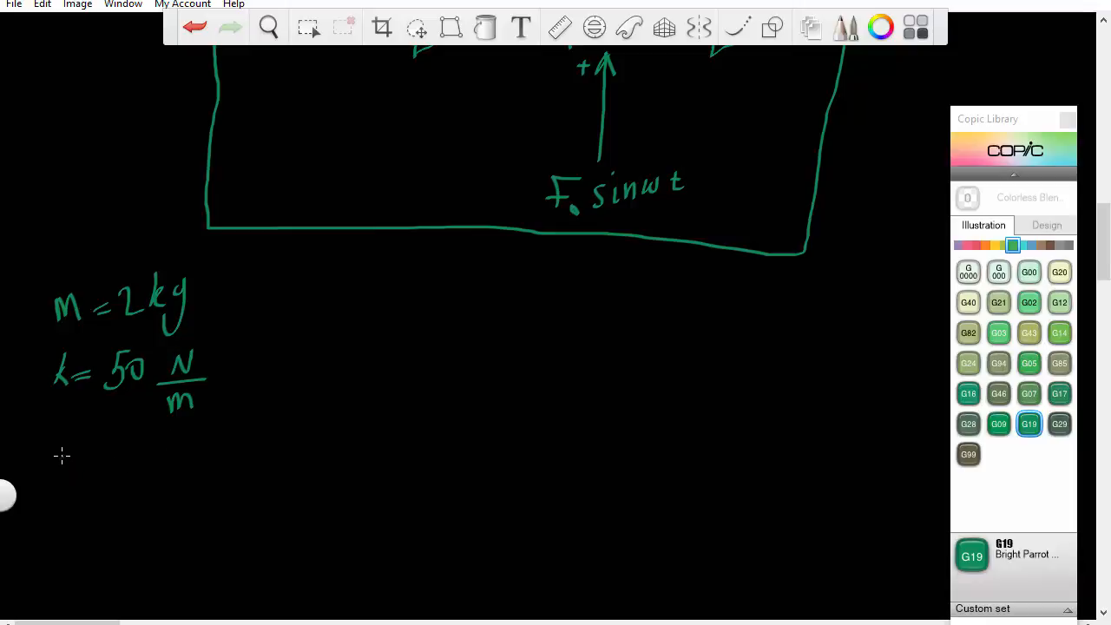
mouse_move(78, 442)
mouse_down()
mouse_move(54, 454)
mouse_move(78, 469)
mouse_up()
mouse_move(185, 449)
mouse_down()
mouse_move(236, 458)
mouse_move(166, 464)
mouse_move(208, 473)
mouse_move(221, 496)
mouse_up()
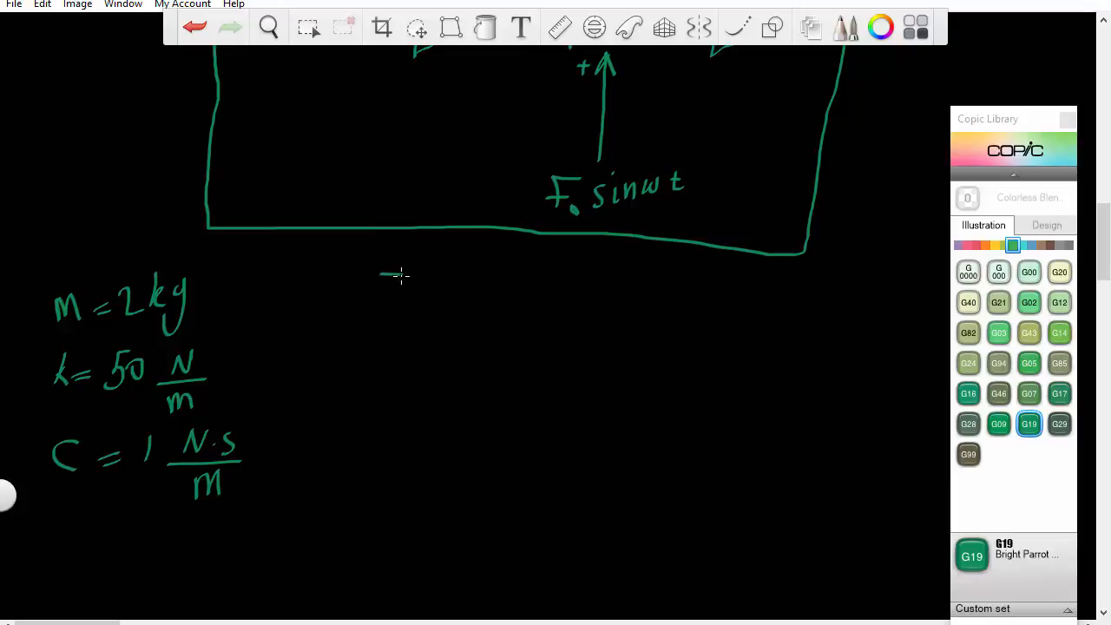
- Handwrite the forcing parameters F₀ = 5 N and ω = 2 rad/s beside the mass, stiffness and damping values
drag(380, 275, 371, 323)
drag(381, 304, 431, 320)
mouse_move(414, 317)
mouse_down()
mouse_move(460, 323)
mouse_move(527, 305)
mouse_up()
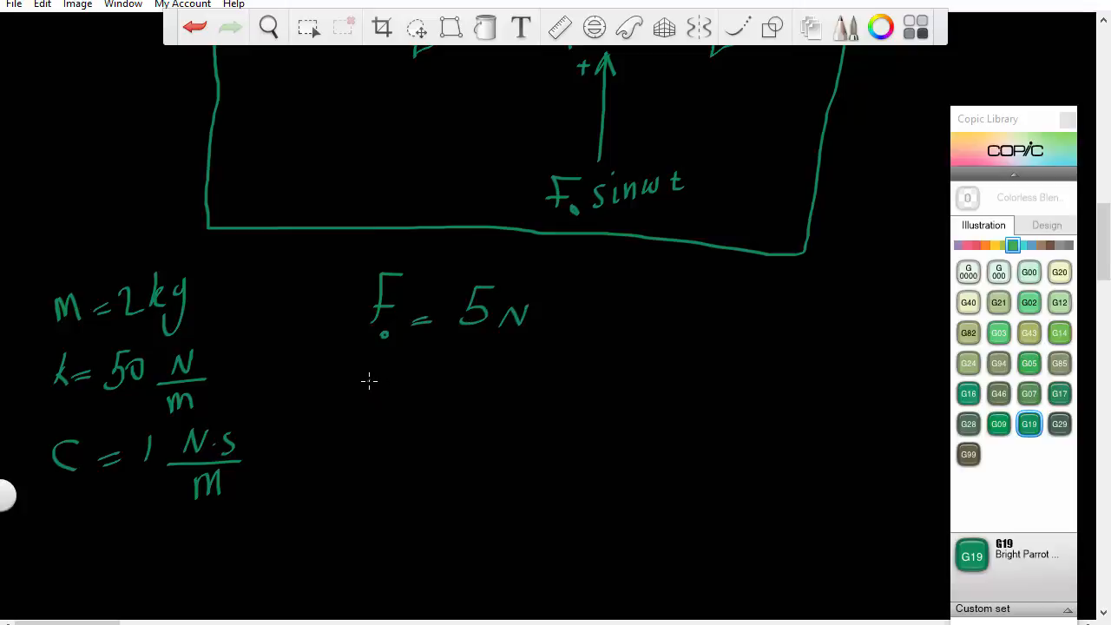
drag(366, 380, 398, 383)
mouse_move(464, 378)
mouse_down()
mouse_move(478, 392)
mouse_move(531, 370)
mouse_move(572, 396)
mouse_move(537, 425)
mouse_up()
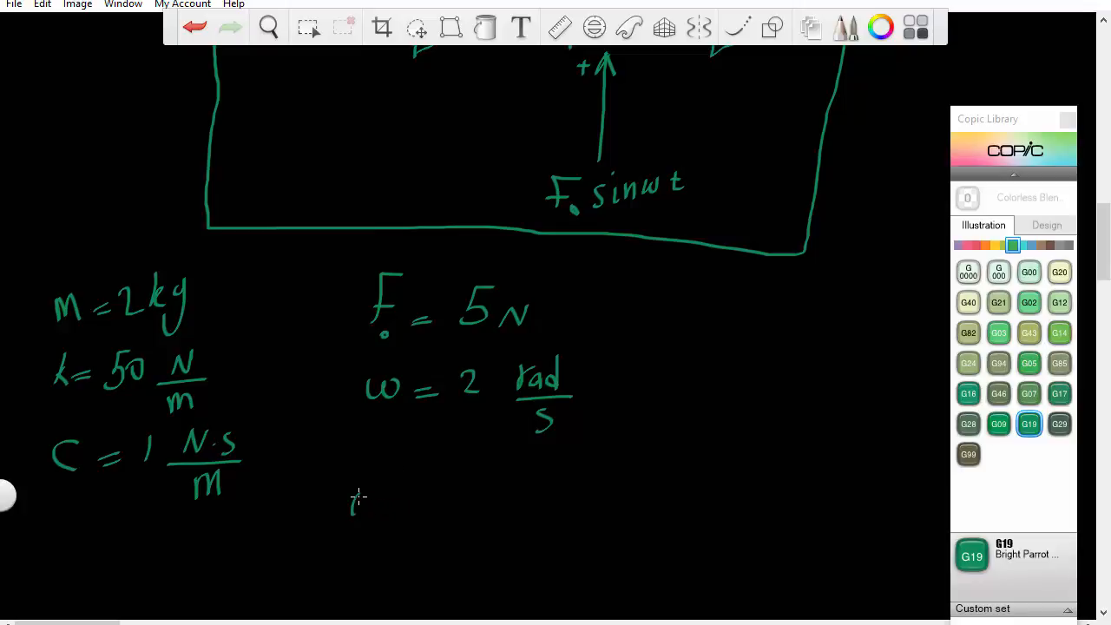
- Handwrite the natural frequency calculation ωn = √(k/m) = √(50/2) = 5 rad/s below the forcing parameters
mouse_move(359, 497)
mouse_down()
mouse_move(382, 496)
mouse_move(399, 524)
mouse_move(459, 465)
mouse_move(518, 468)
mouse_up()
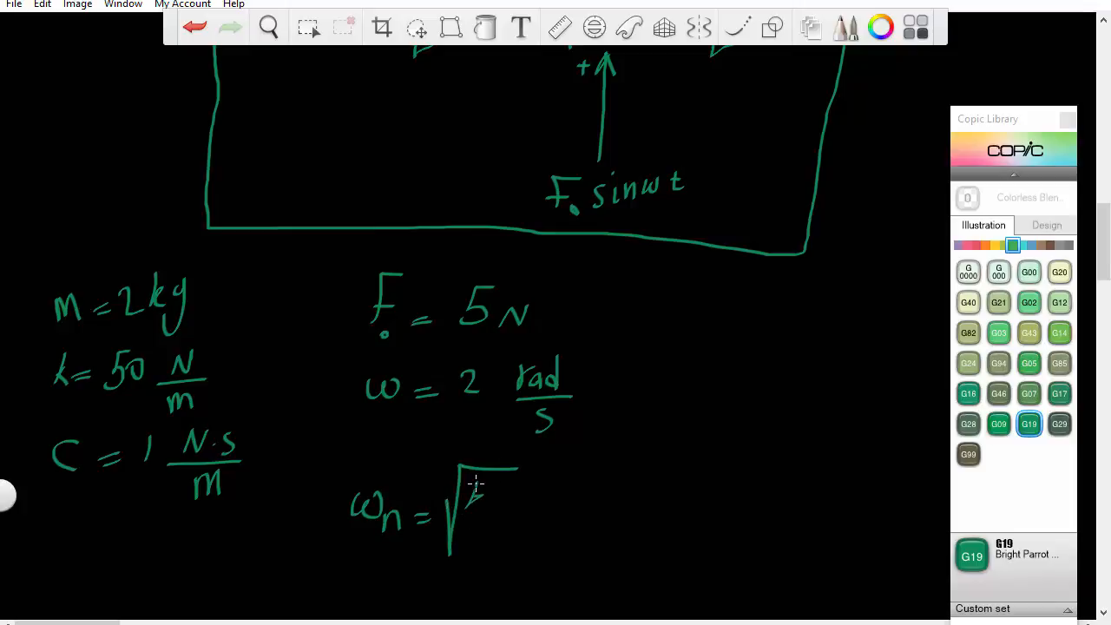
mouse_move(500, 522)
mouse_down()
mouse_move(459, 523)
mouse_move(494, 544)
mouse_up()
mouse_move(565, 512)
mouse_down()
mouse_move(570, 553)
mouse_move(639, 454)
mouse_up()
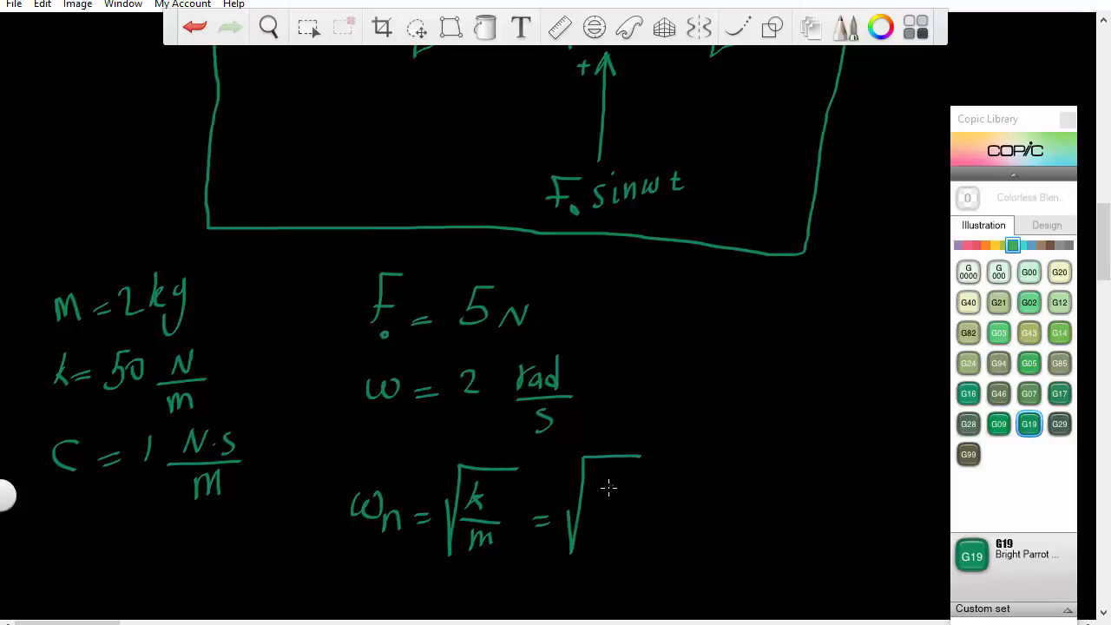
mouse_move(597, 484)
mouse_down()
mouse_move(590, 513)
mouse_move(624, 497)
mouse_move(641, 537)
mouse_move(627, 557)
mouse_move(696, 535)
mouse_up()
drag(668, 528, 689, 526)
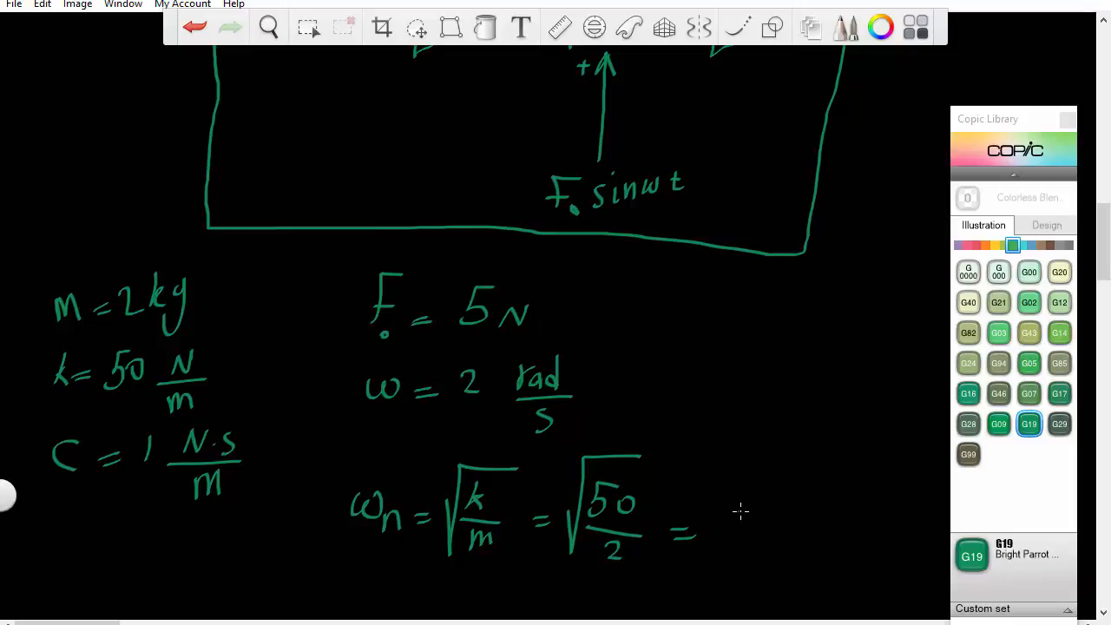
mouse_move(729, 495)
mouse_down()
mouse_move(754, 494)
mouse_move(710, 539)
mouse_up()
mouse_move(782, 519)
mouse_down()
mouse_move(793, 499)
mouse_move(817, 524)
mouse_up()
mouse_move(842, 487)
mouse_down()
mouse_move(829, 525)
mouse_move(786, 535)
mouse_up()
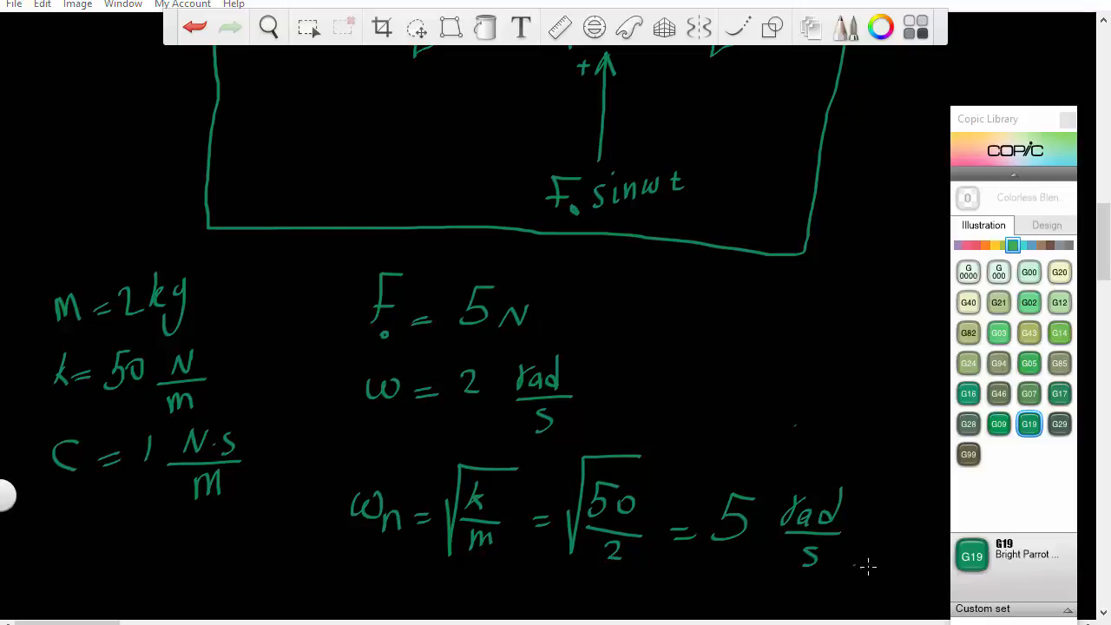
- Switch back to the Simulink model and set the gain of Gain1 to -1
mouse_move(866, 622)
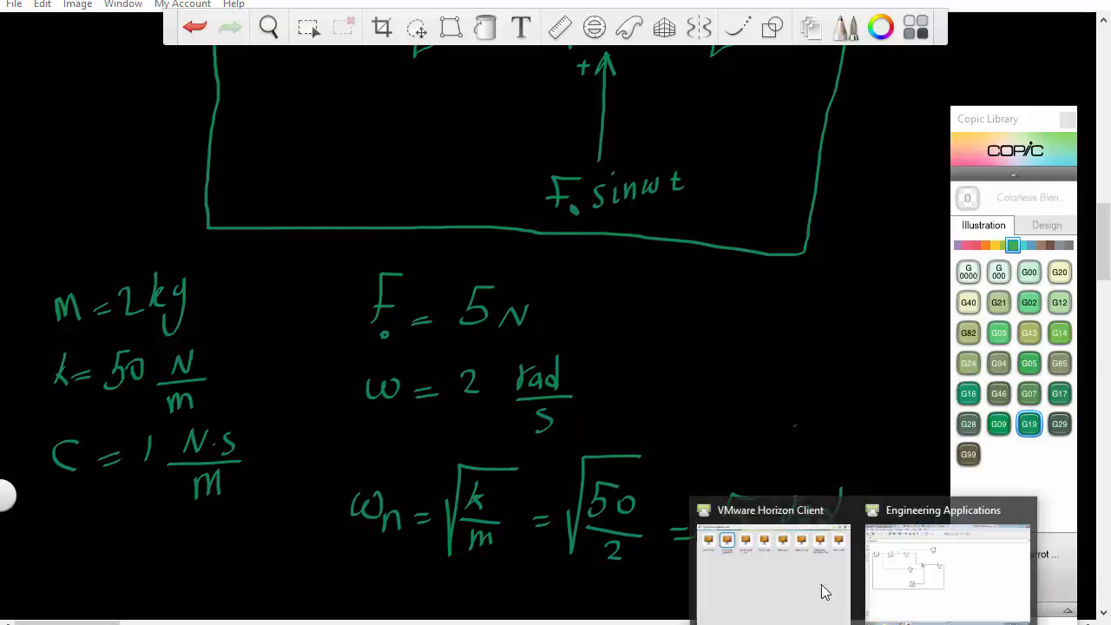
click(904, 544)
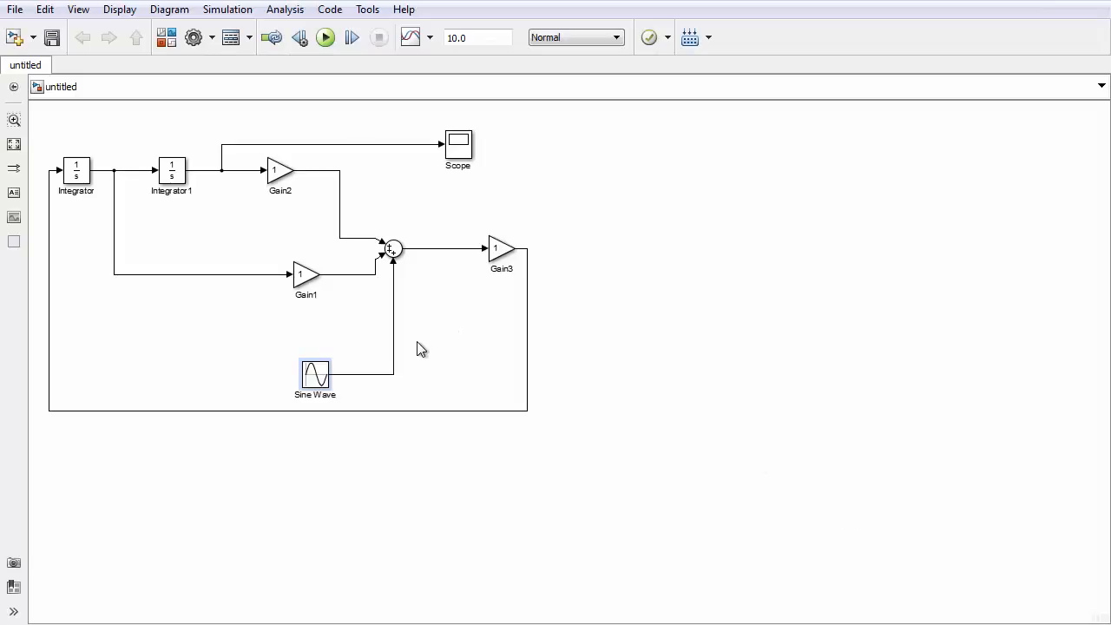
click(307, 276)
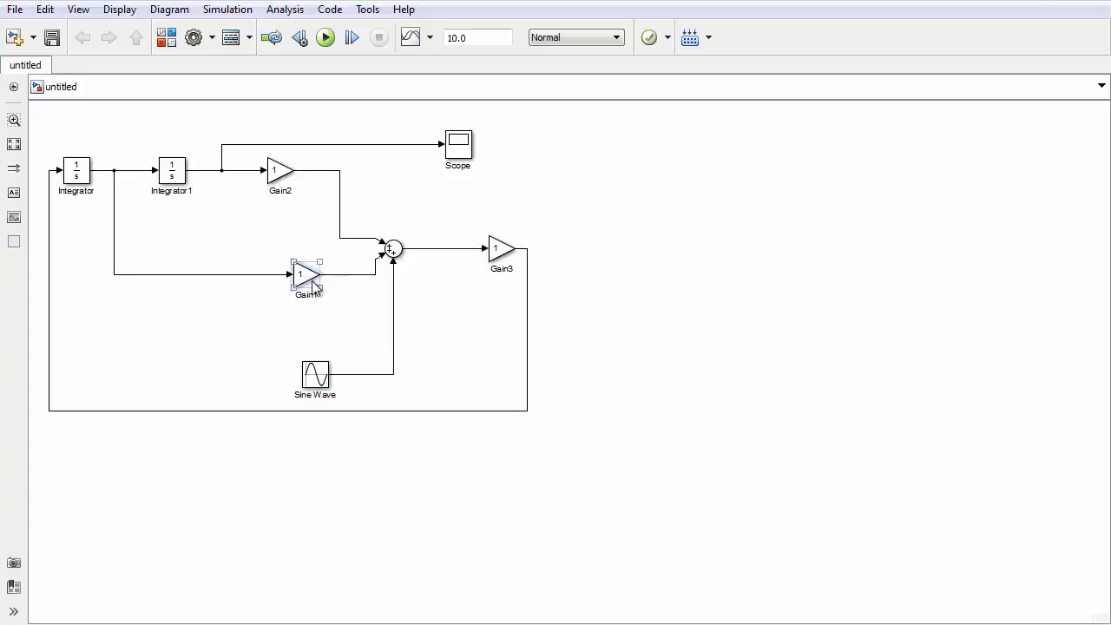
double_click(306, 276)
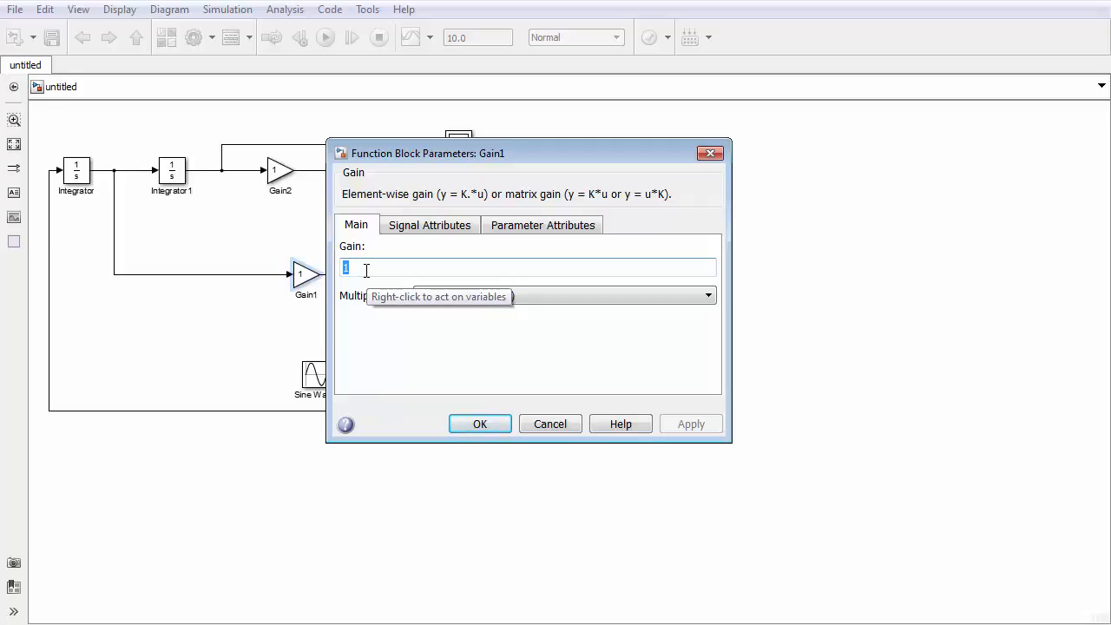
text(-)
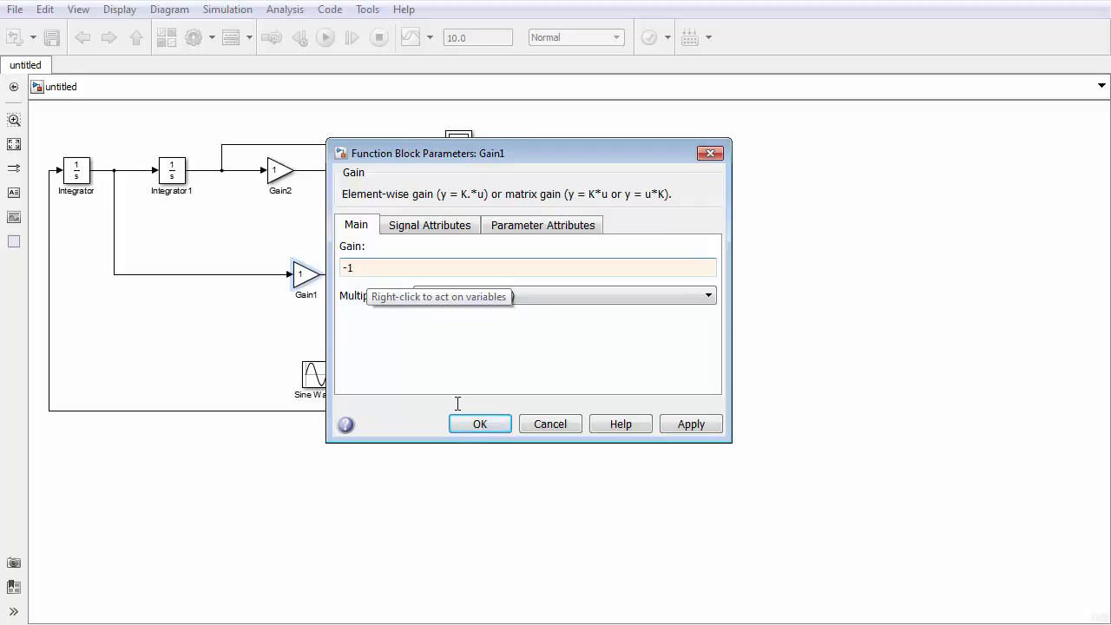
click(492, 423)
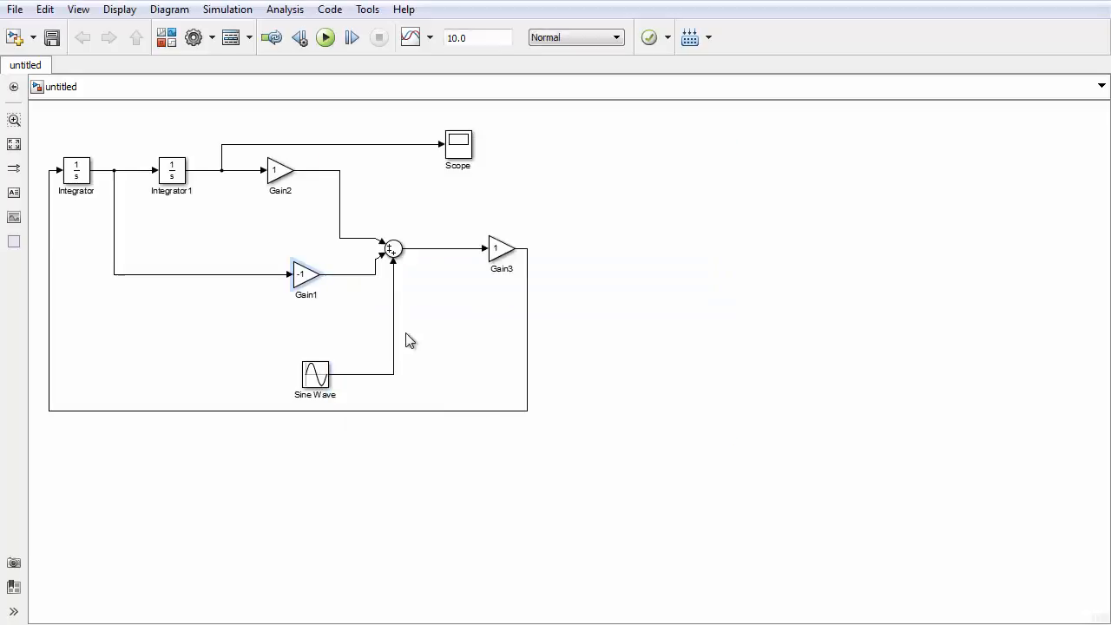
- Set the gain of the Gain2 block to -50
click(280, 174)
double_click(278, 173)
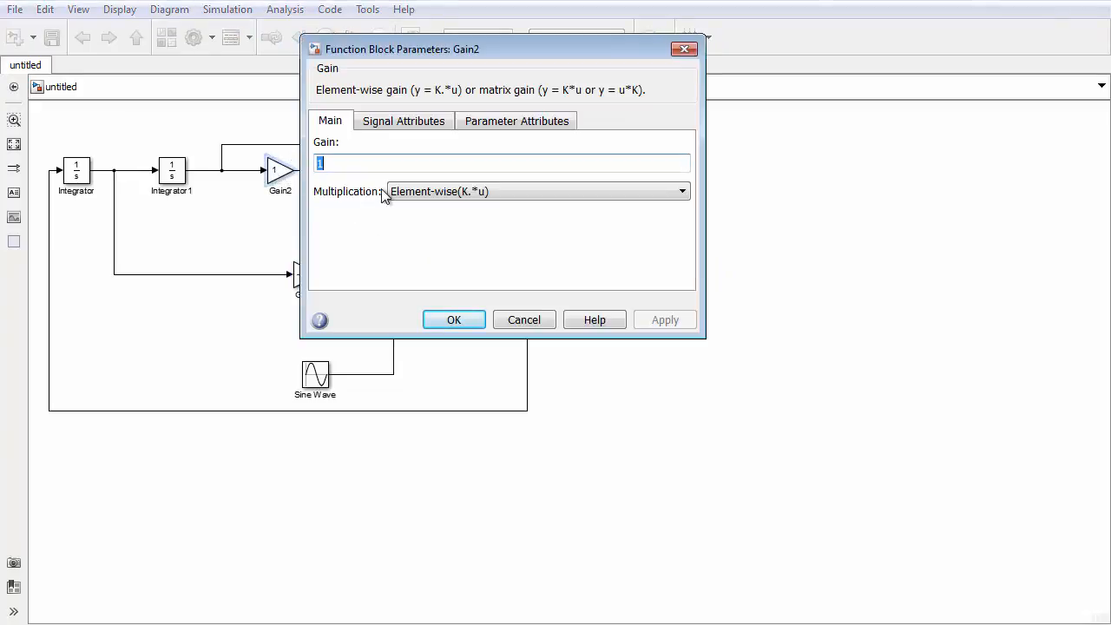
text(-)
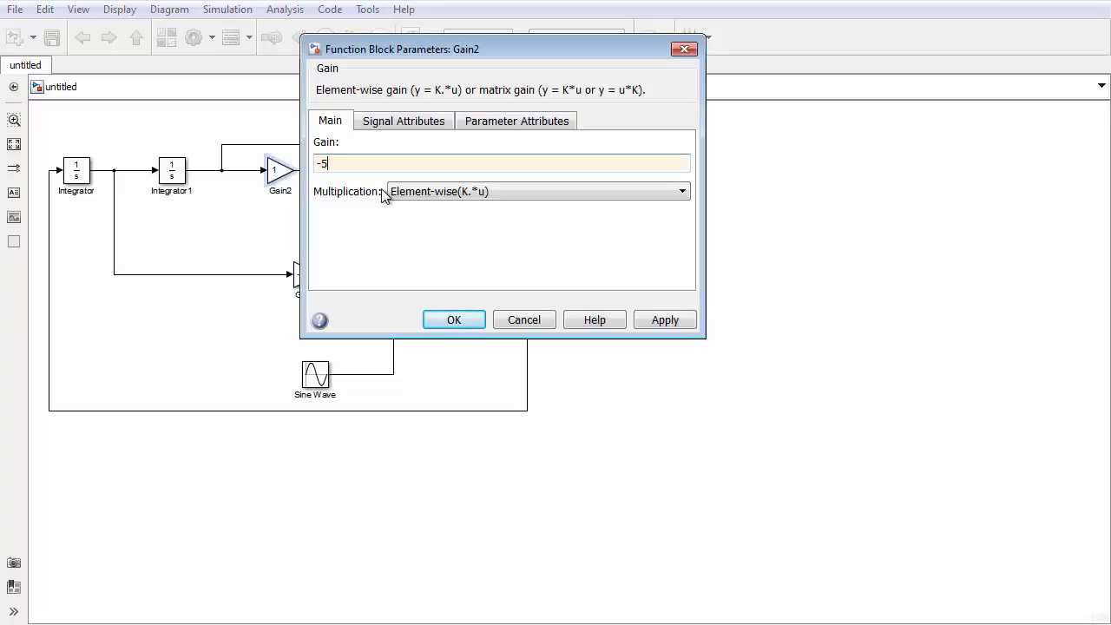
text(50)
click(439, 328)
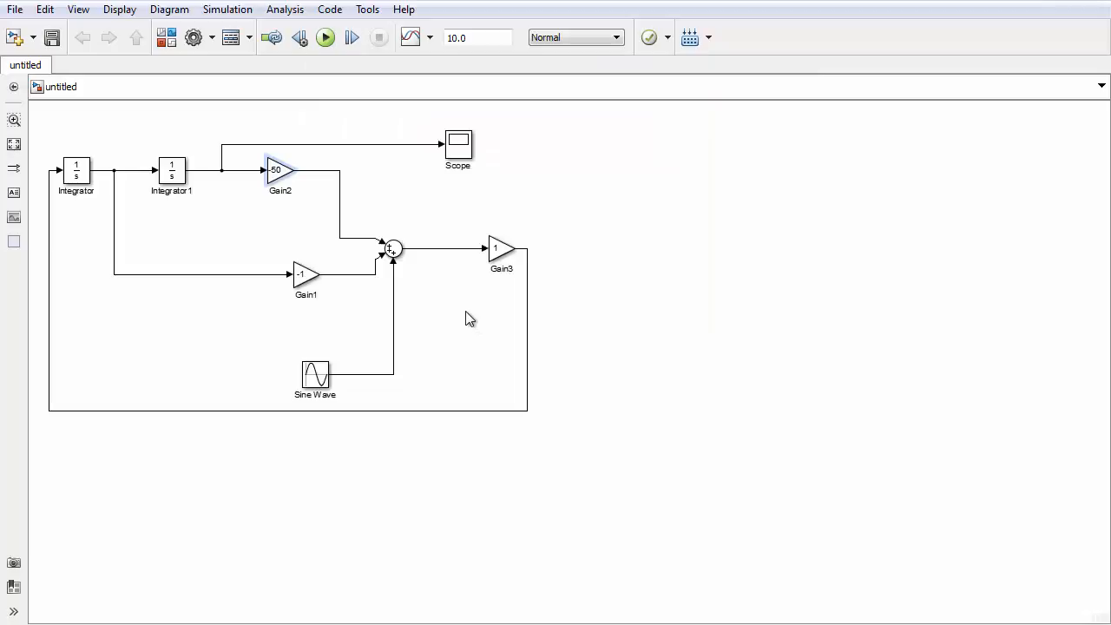
- Set the gain of the Gain3 block to 1/2
click(490, 270)
click(480, 308)
click(498, 257)
double_click(499, 252)
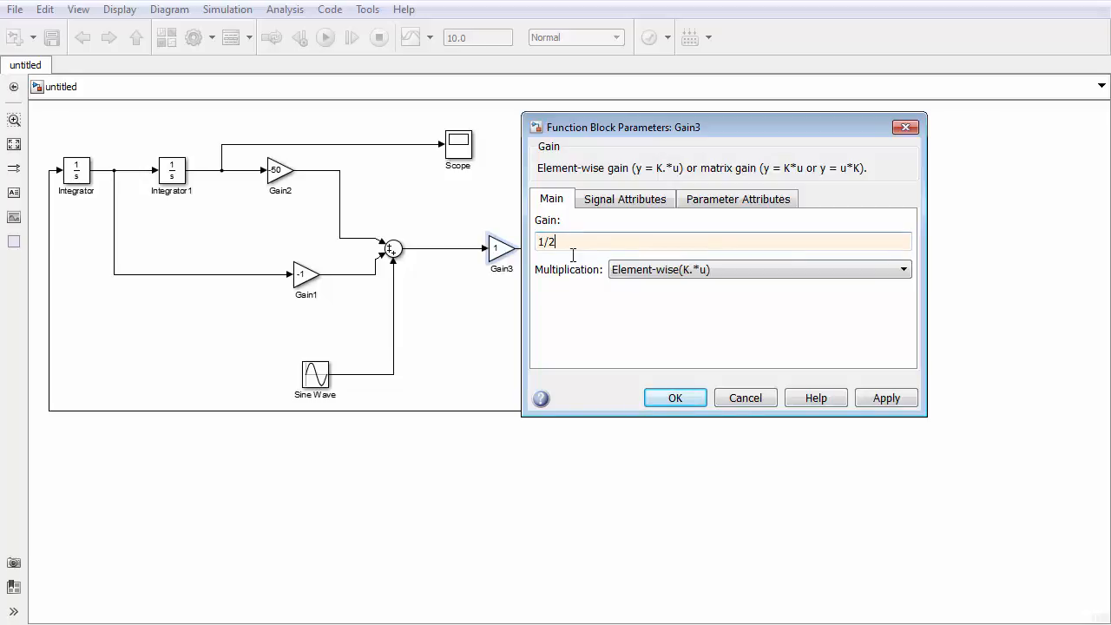
click(674, 398)
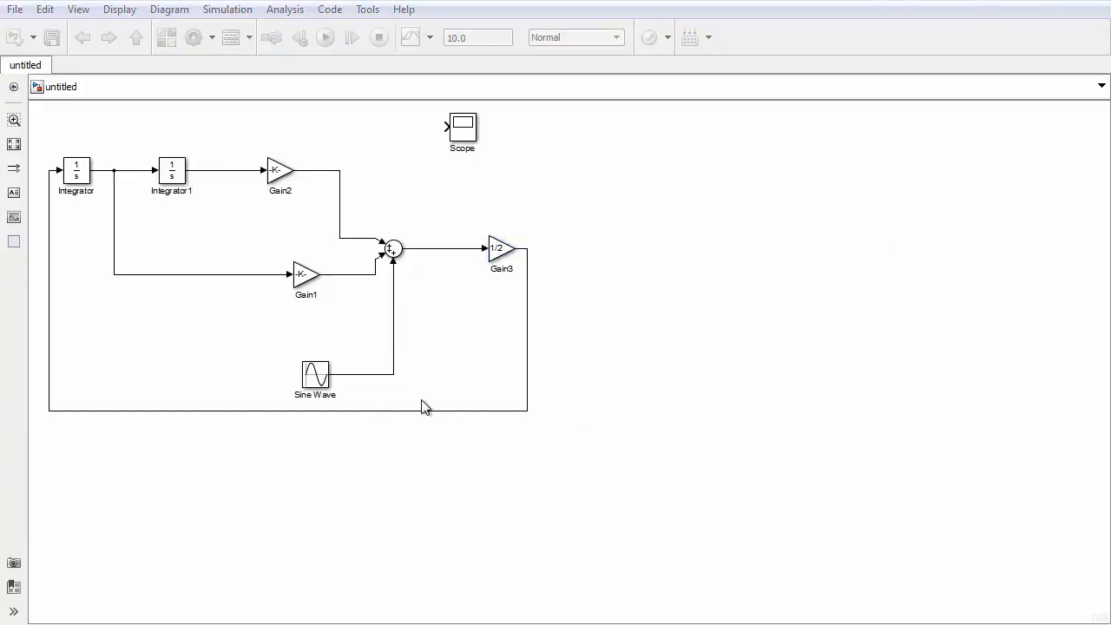
- Set the Sine Wave block's amplitude to 5 and its frequency to 2 rad/sec
click(319, 381)
click(172, 174)
click(320, 380)
double_click(317, 380)
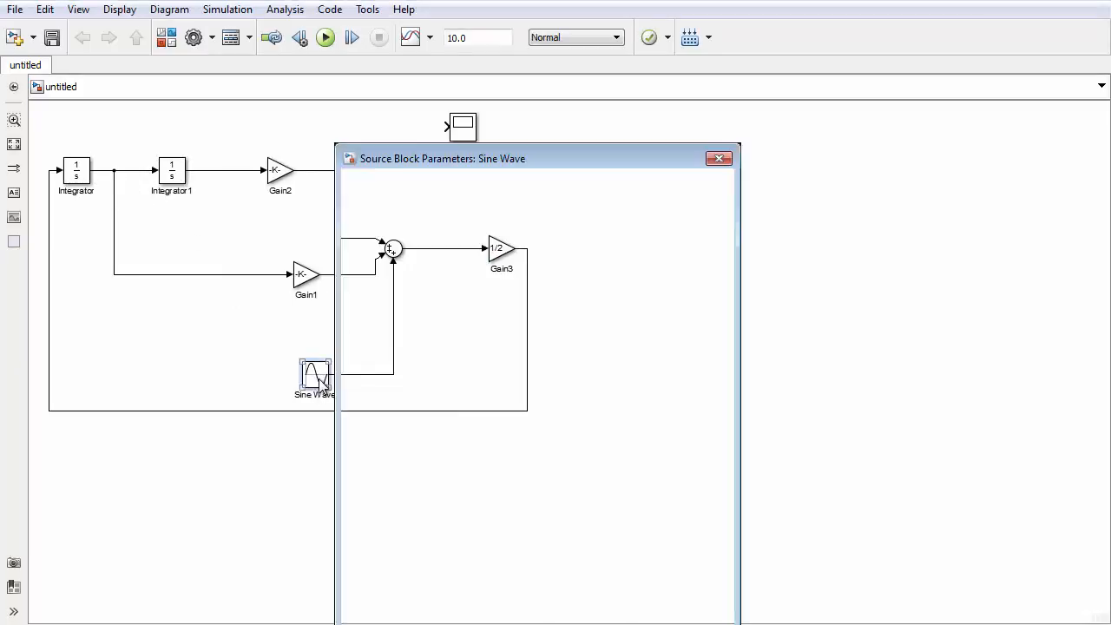
drag(551, 159, 600, 74)
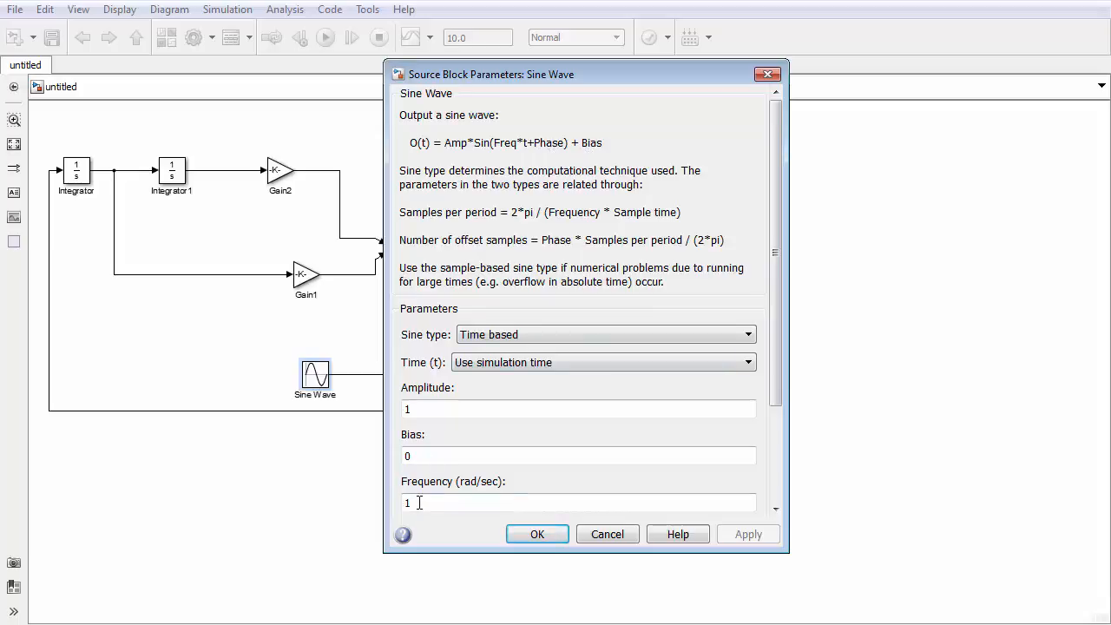
double_click(445, 408)
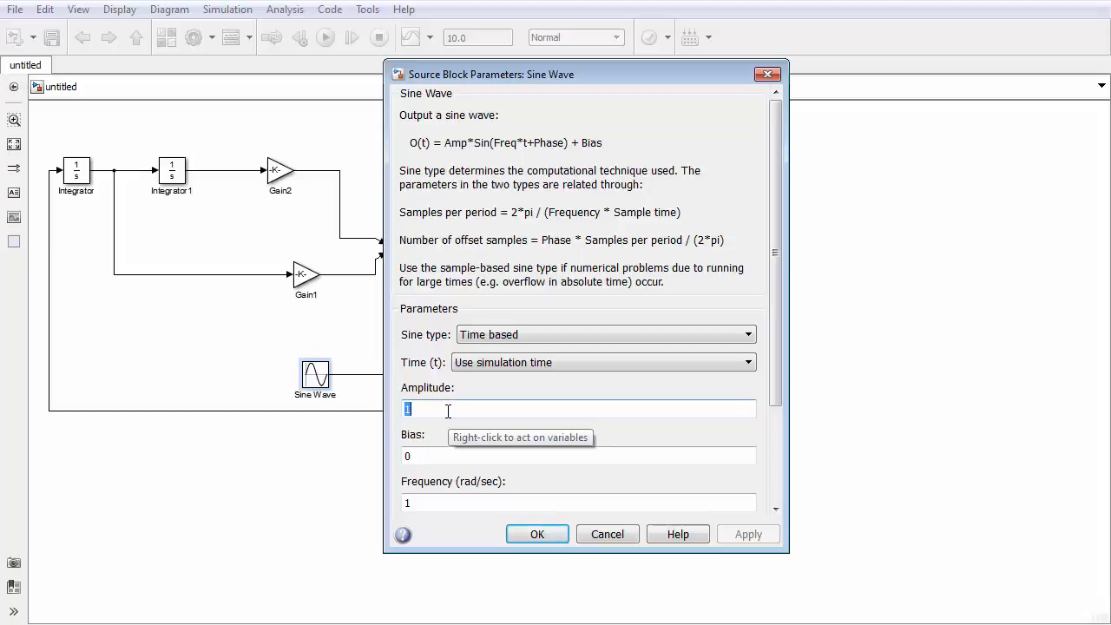
text(5)
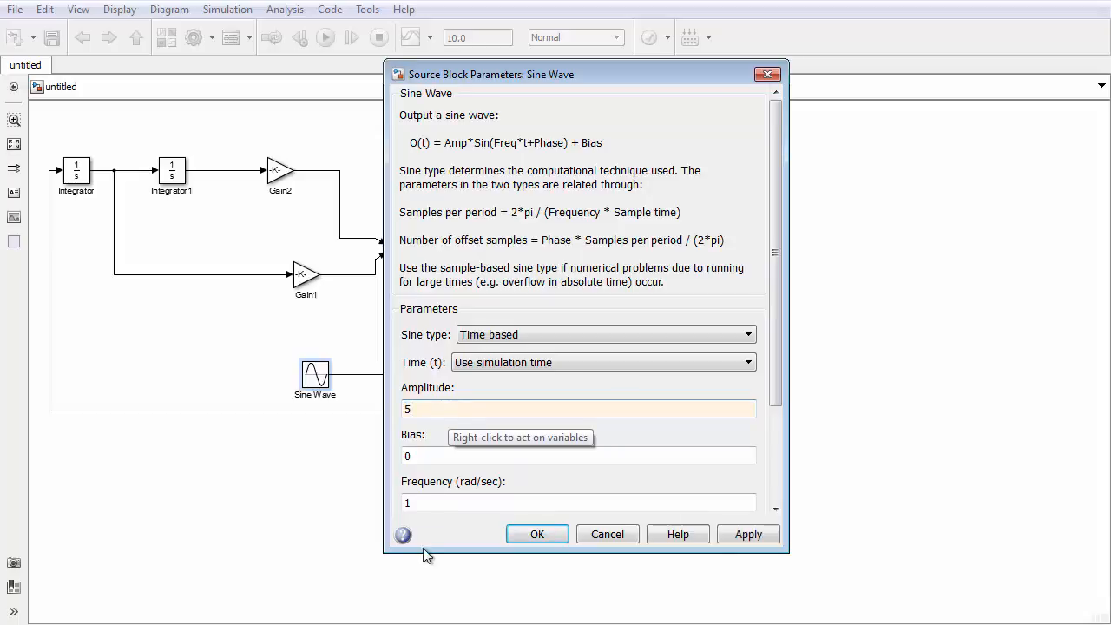
double_click(427, 504)
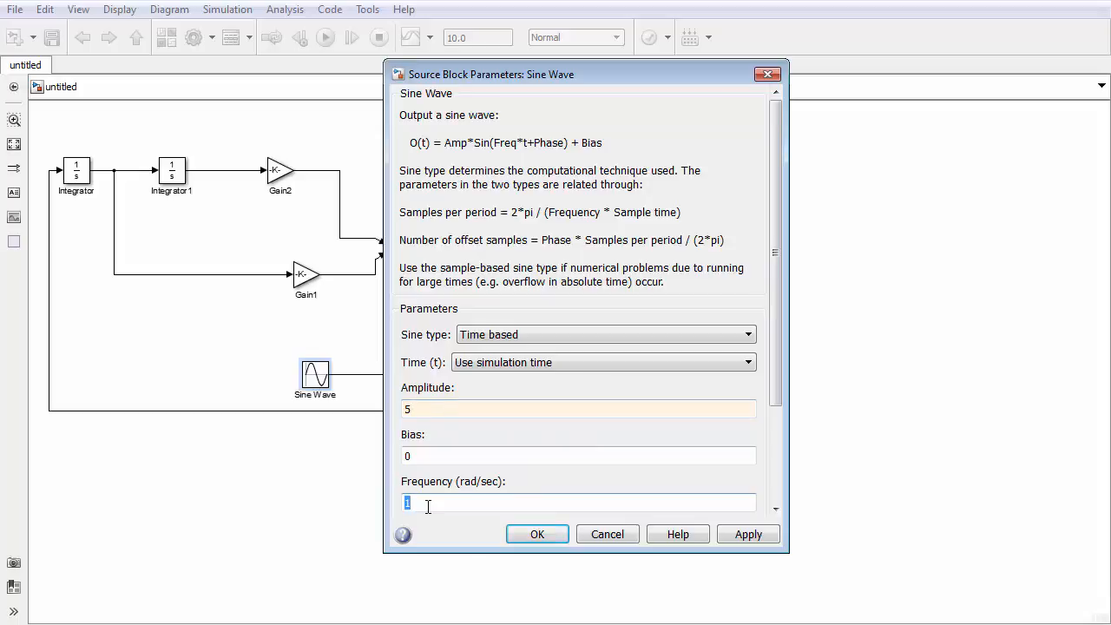
text(2)
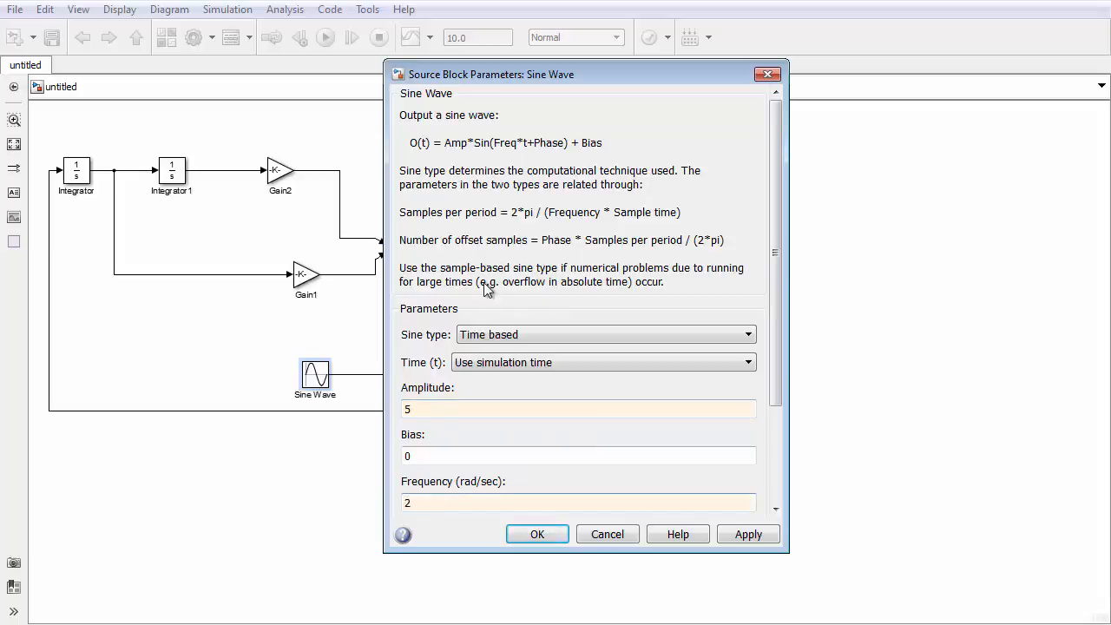
click(537, 535)
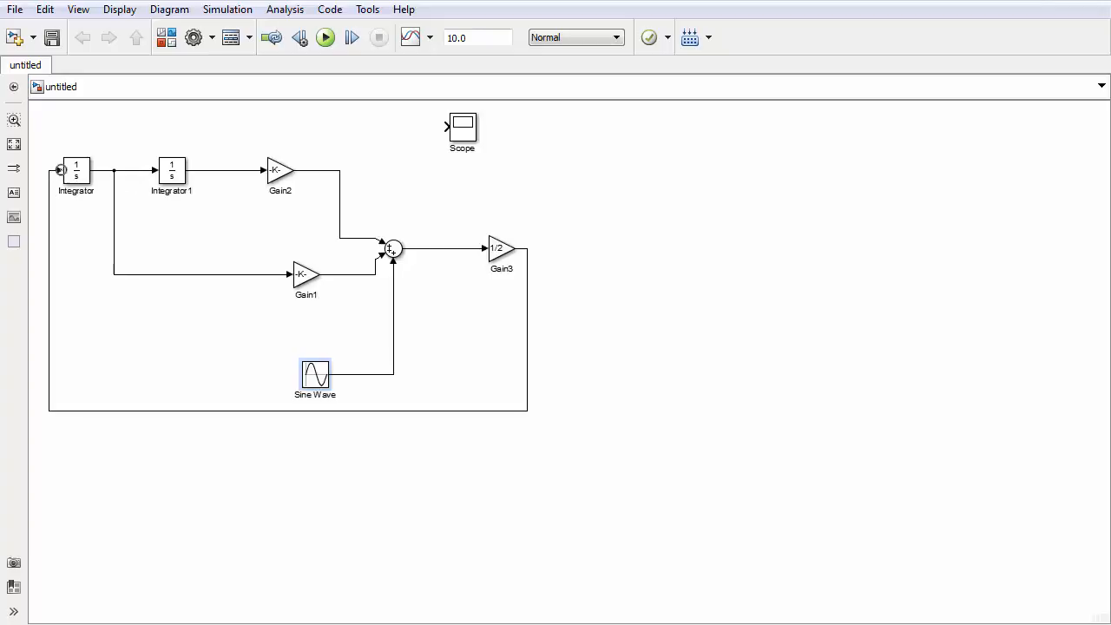
- Check the initial condition settings of the Integrator and Integrator1 blocks, accepting them as they are
click(69, 174)
double_click(78, 178)
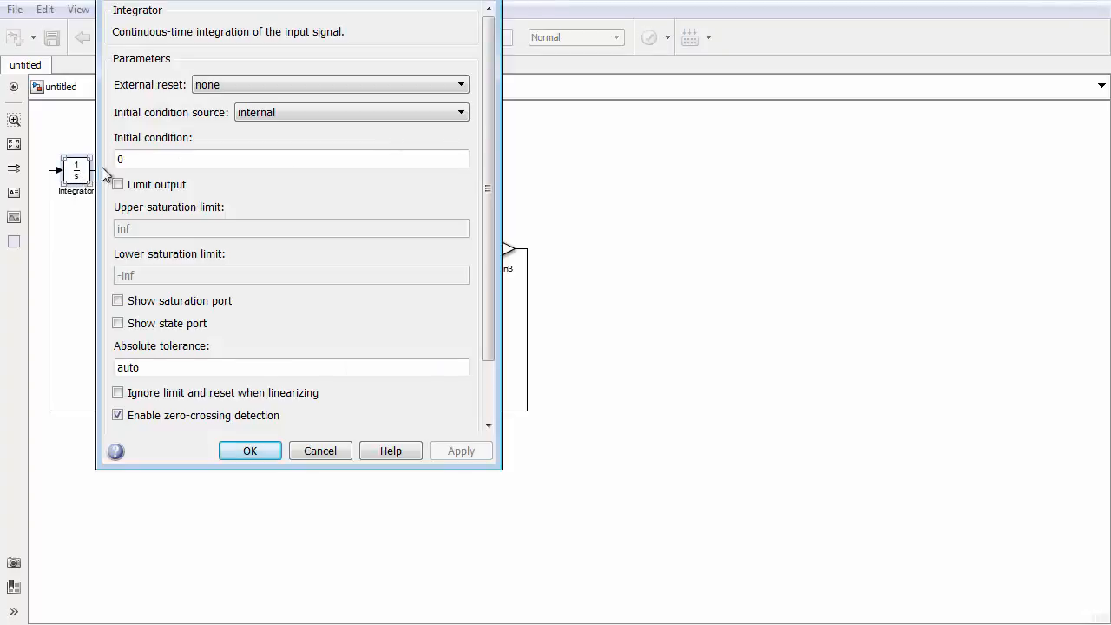
click(146, 159)
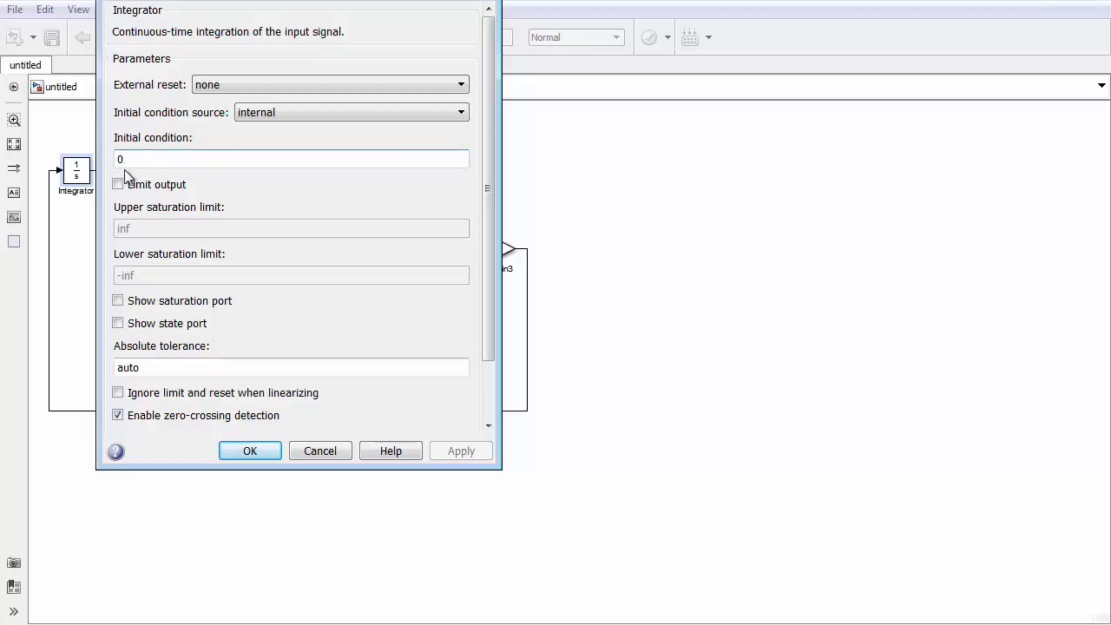
click(253, 446)
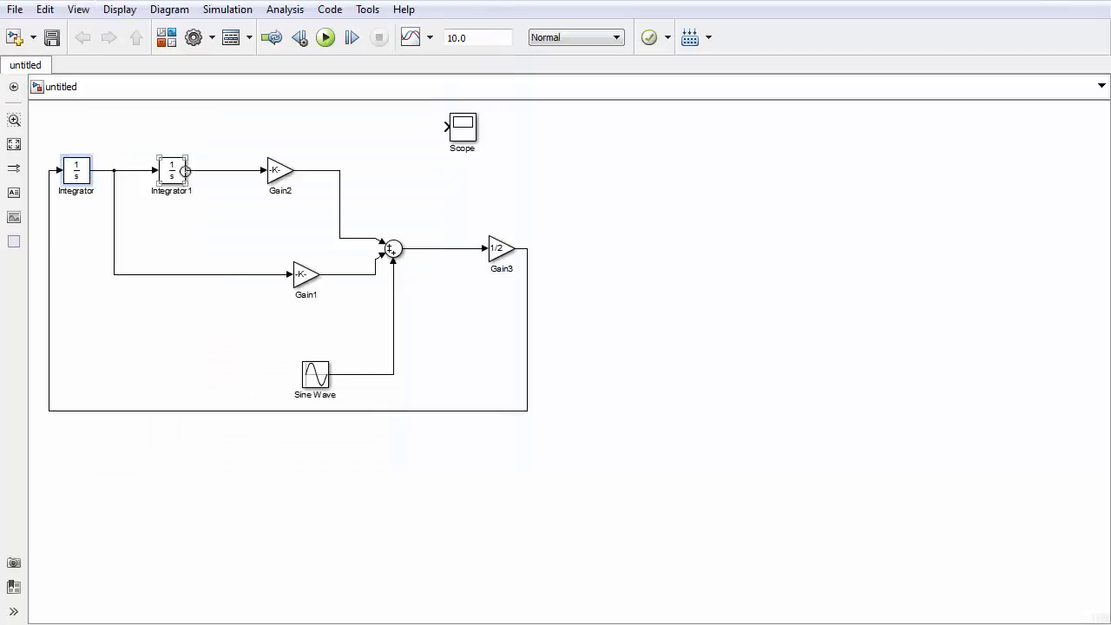
double_click(174, 174)
key(Escape)
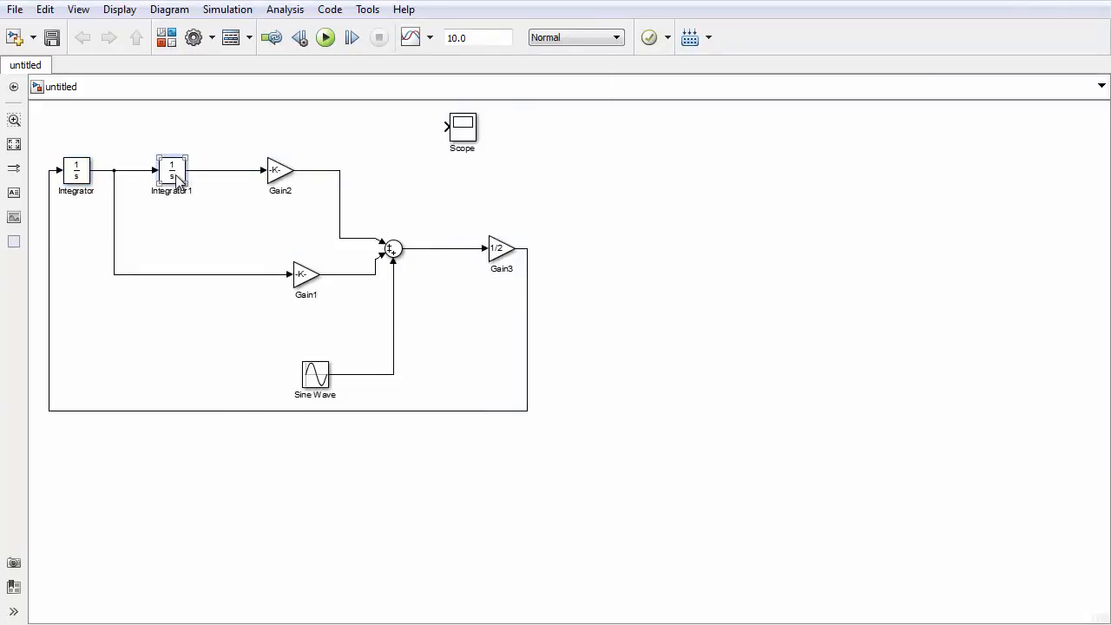
double_click(178, 174)
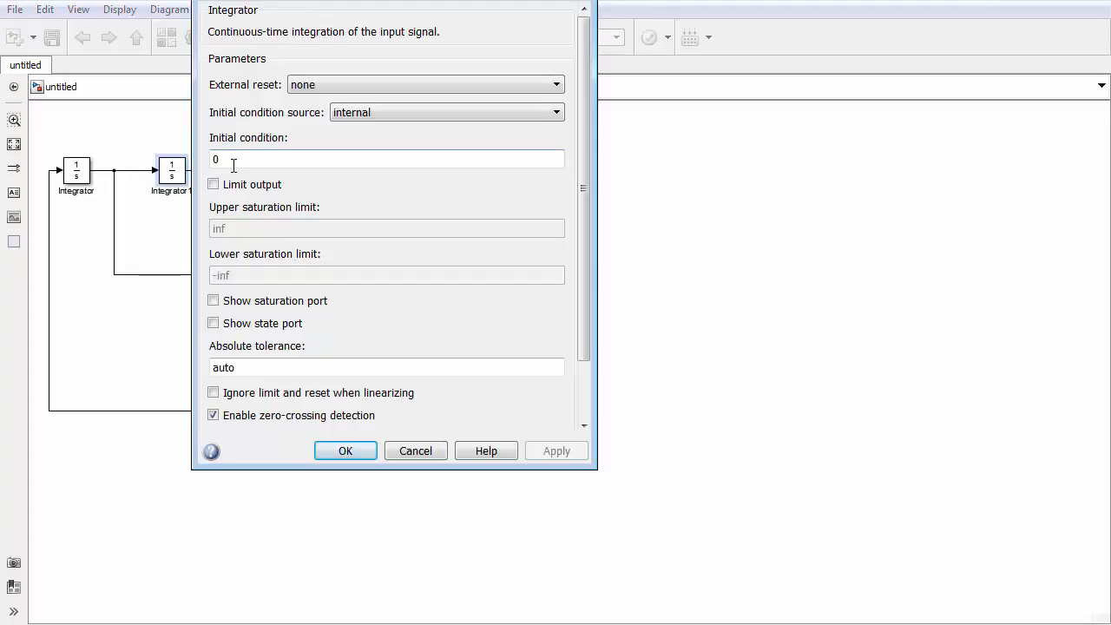
click(362, 450)
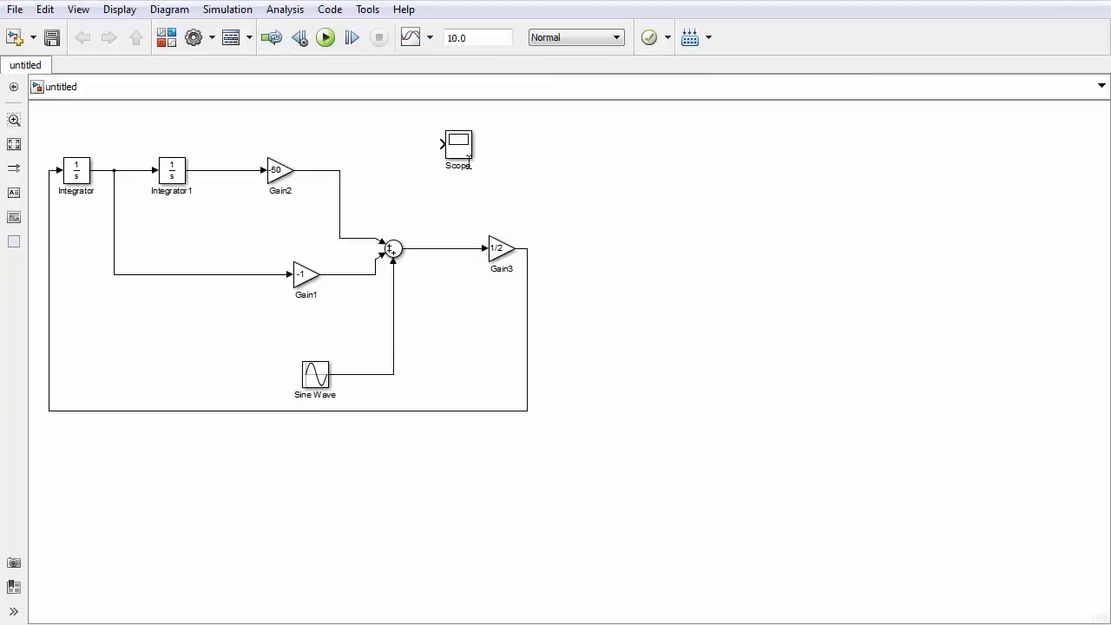
- Switch to the handwritten notes and underline x(t) in the analytic solution
click(460, 150)
click(772, 111)
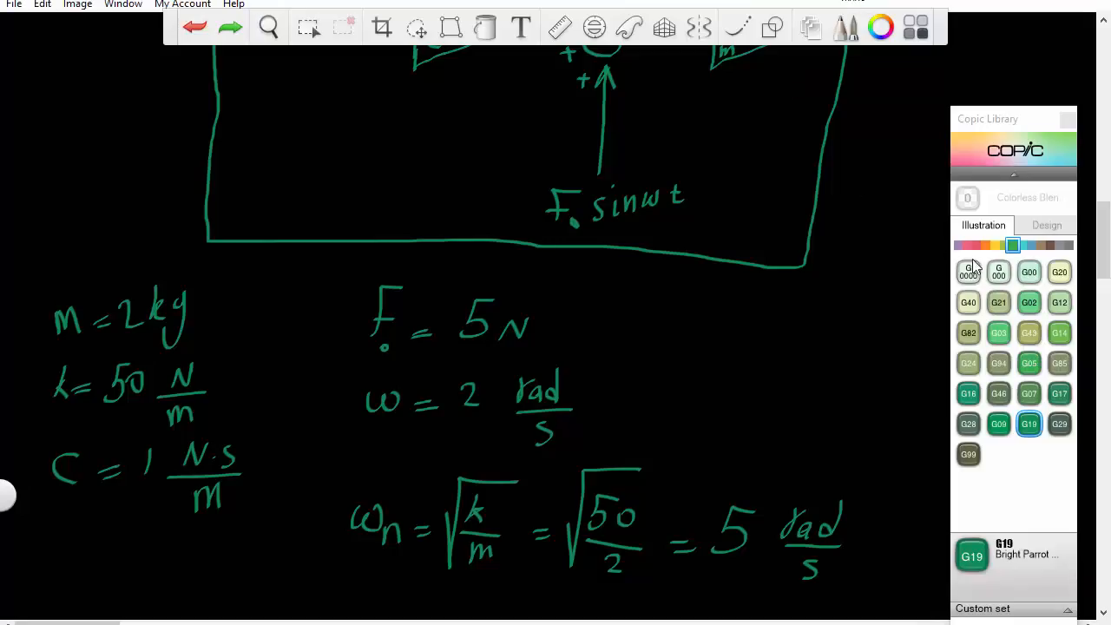
drag(1104, 224, 1106, 59)
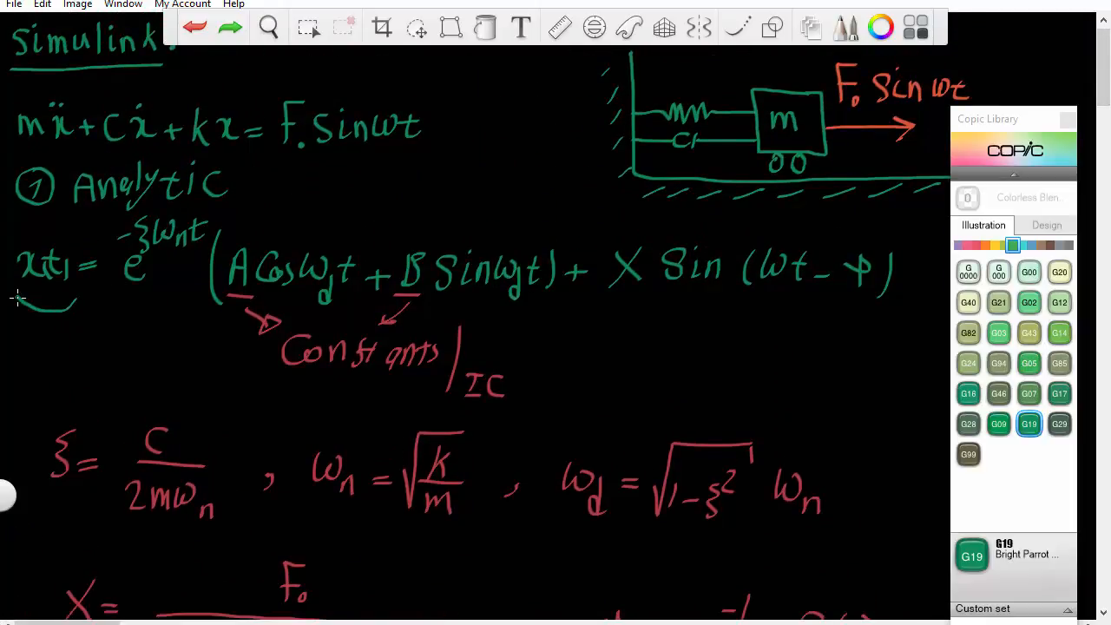
- Return to the Simulink model and connect the Scope input to the signal line between Integrator1 and Gain2
click(820, 624)
click(820, 624)
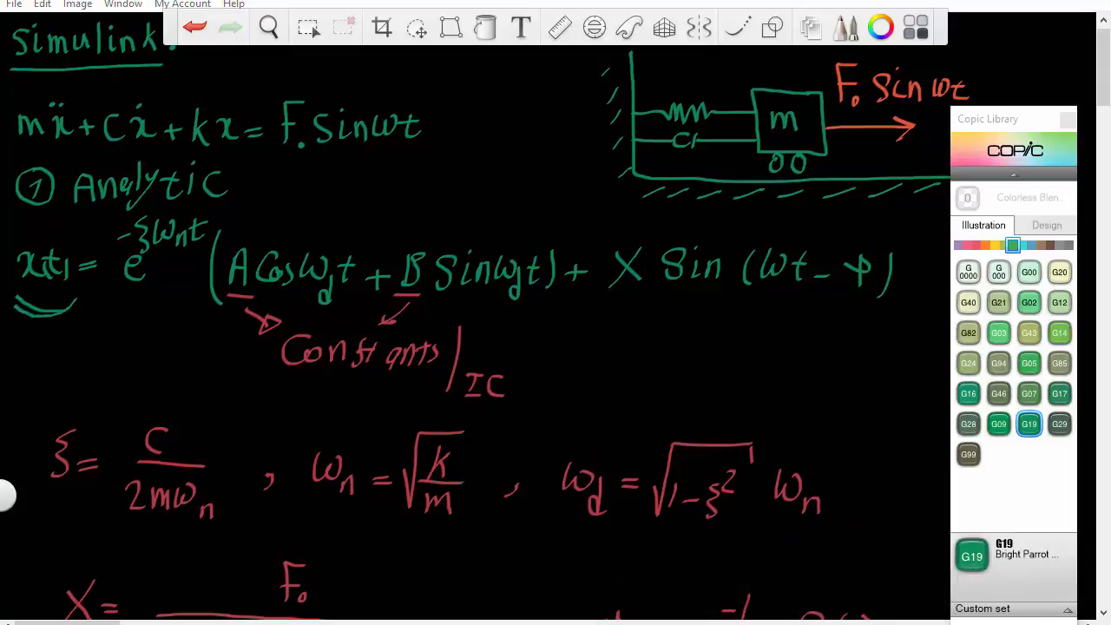
mouse_move(864, 624)
click(916, 588)
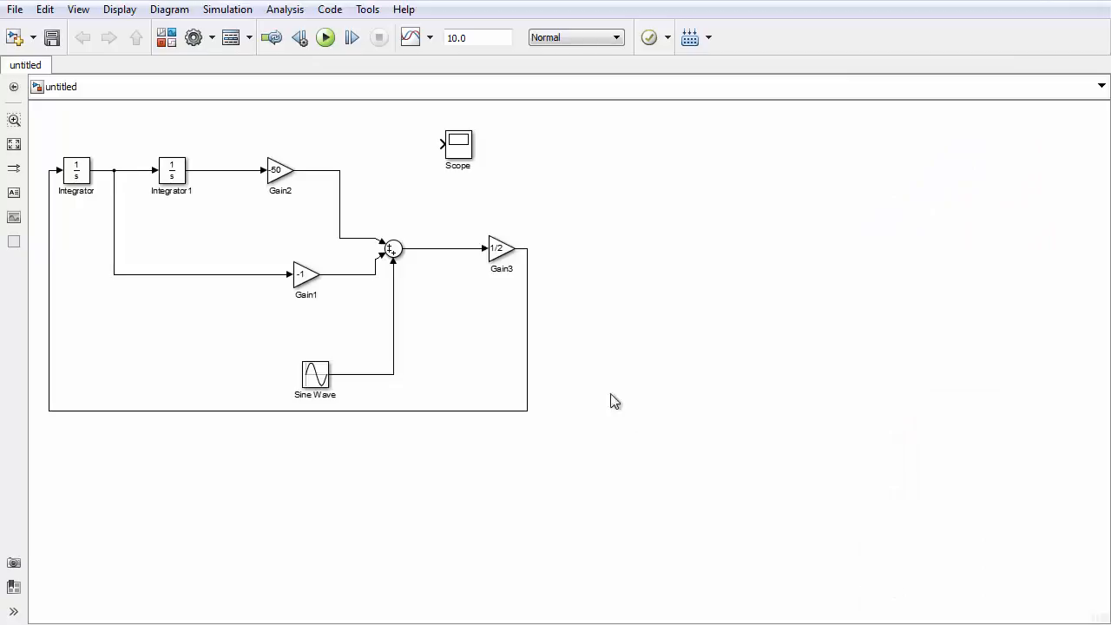
drag(465, 143, 226, 170)
click(178, 179)
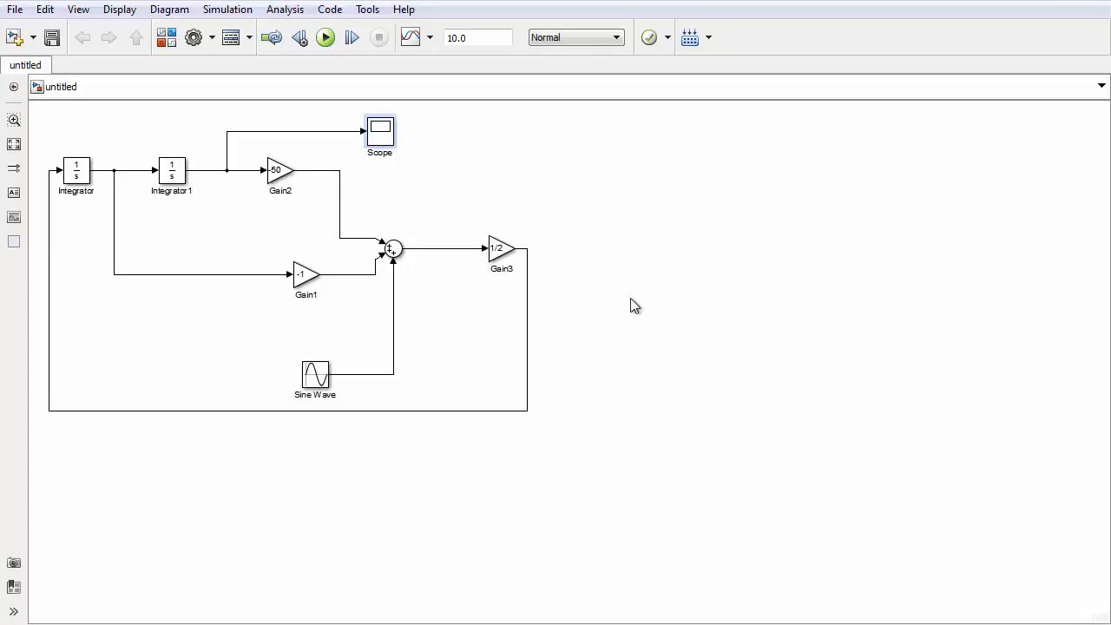
- Run the simulation and view the displacement response in the Scope, closing the plot when finished
click(623, 318)
click(326, 39)
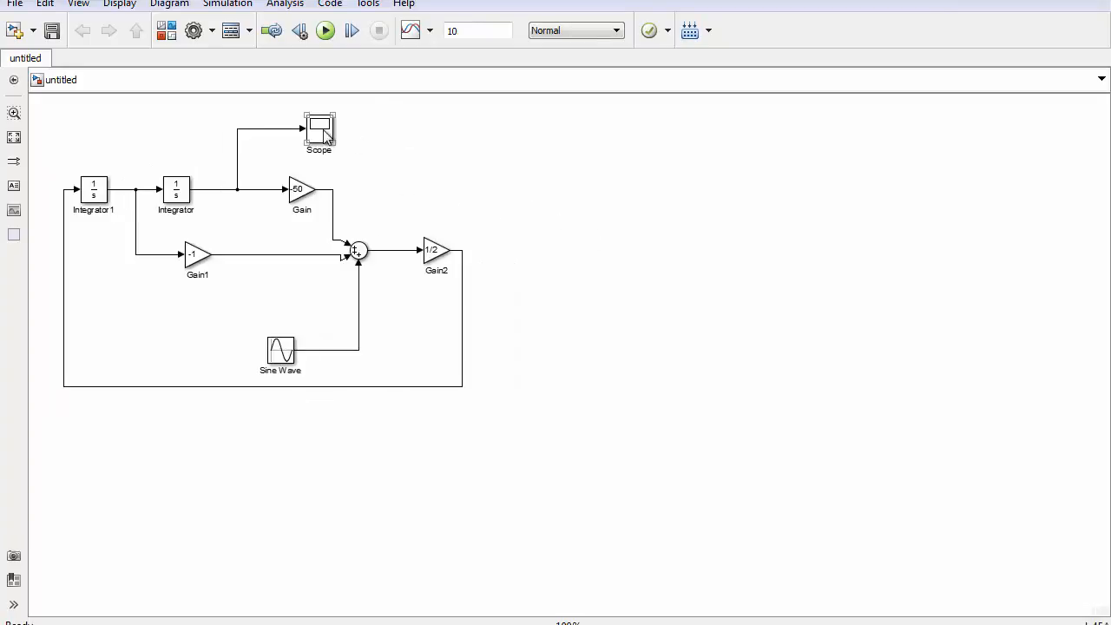
click(323, 128)
double_click(323, 129)
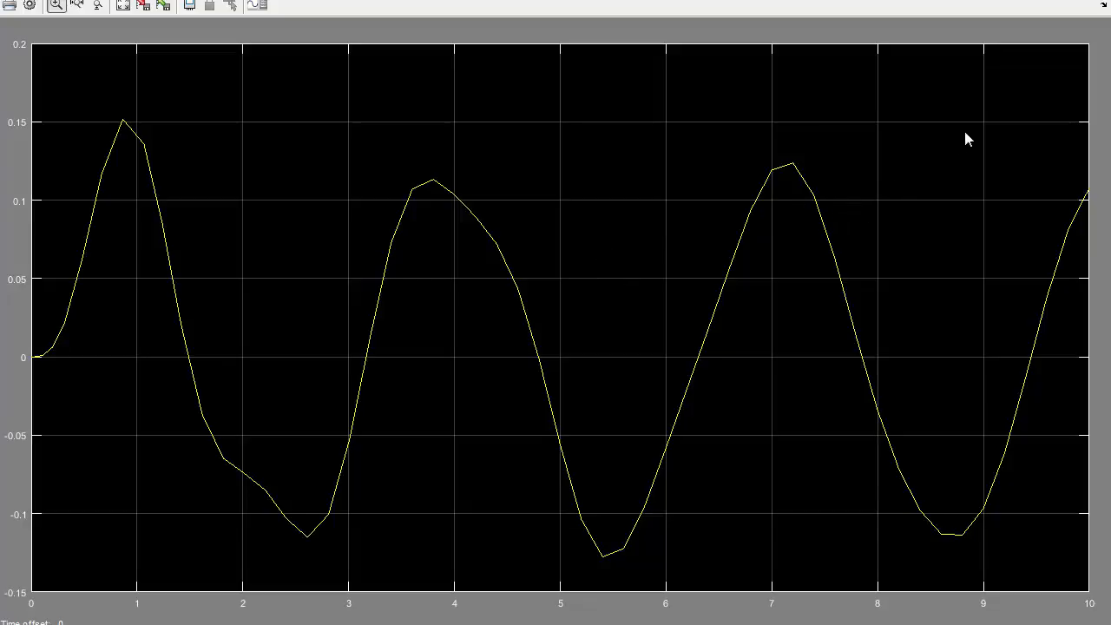
click(1076, 2)
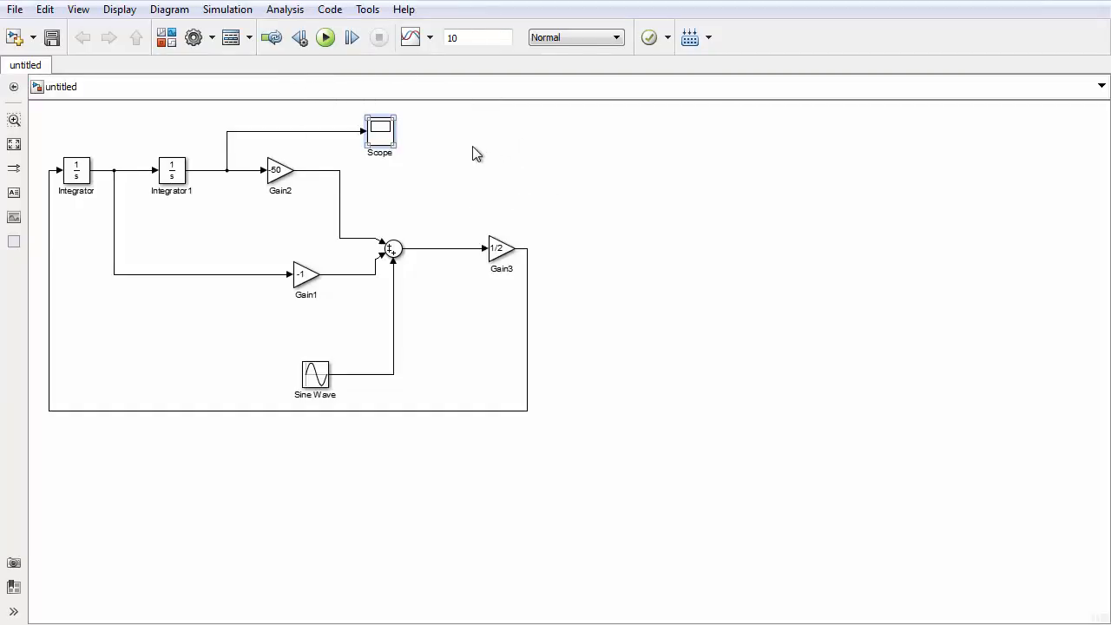
- Set the solver's max step size to 0.01 and the simulation stop time to 40 in the model configuration parameters
click(233, 12)
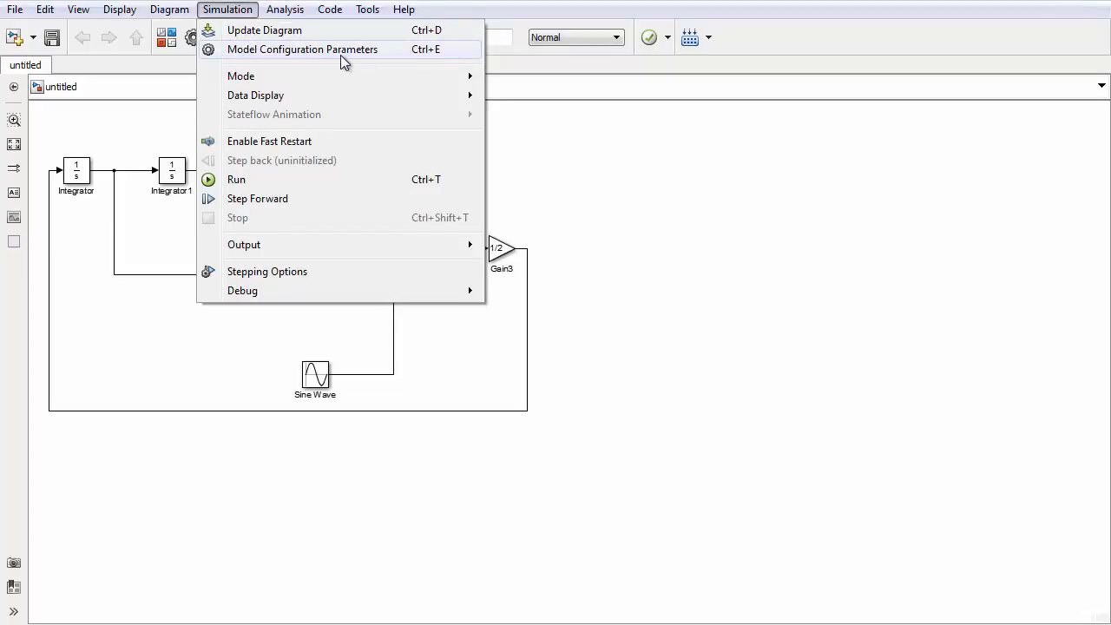
click(177, 69)
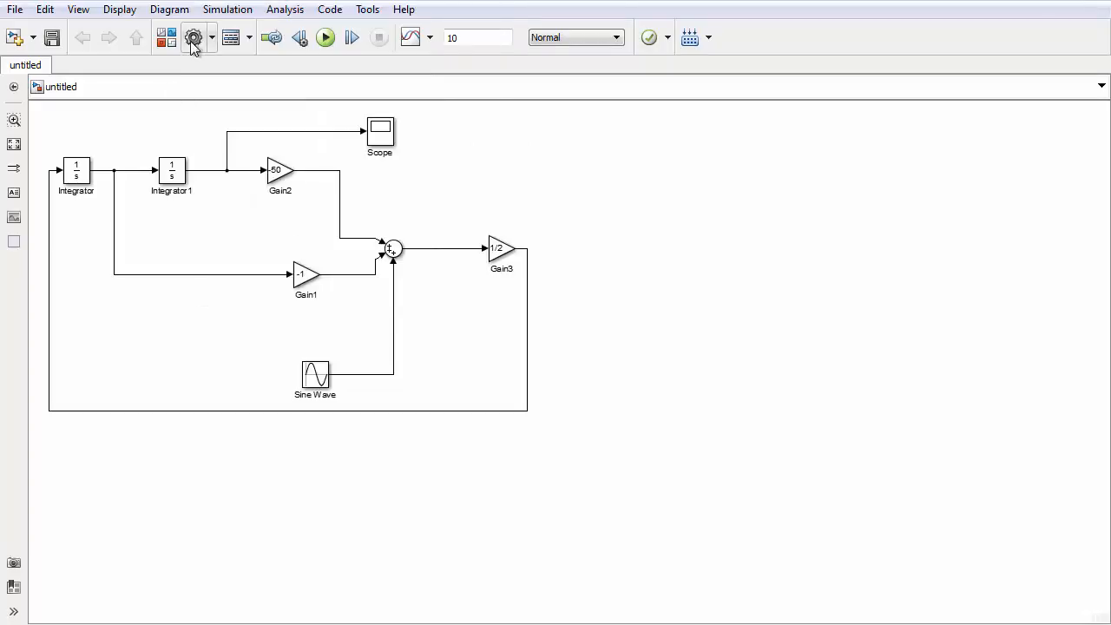
click(240, 12)
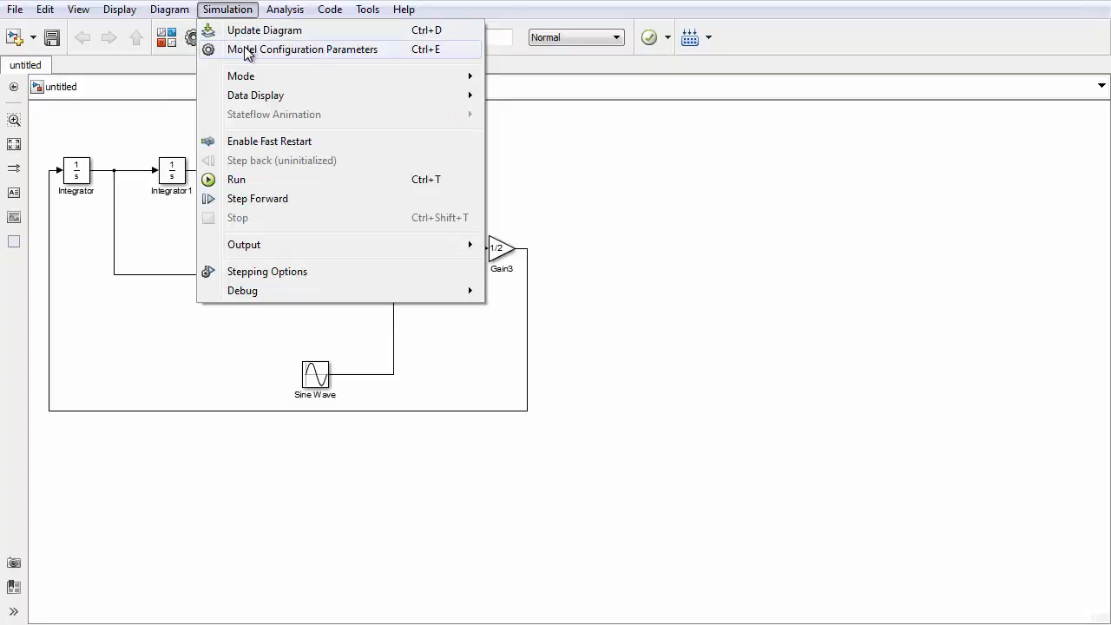
click(247, 50)
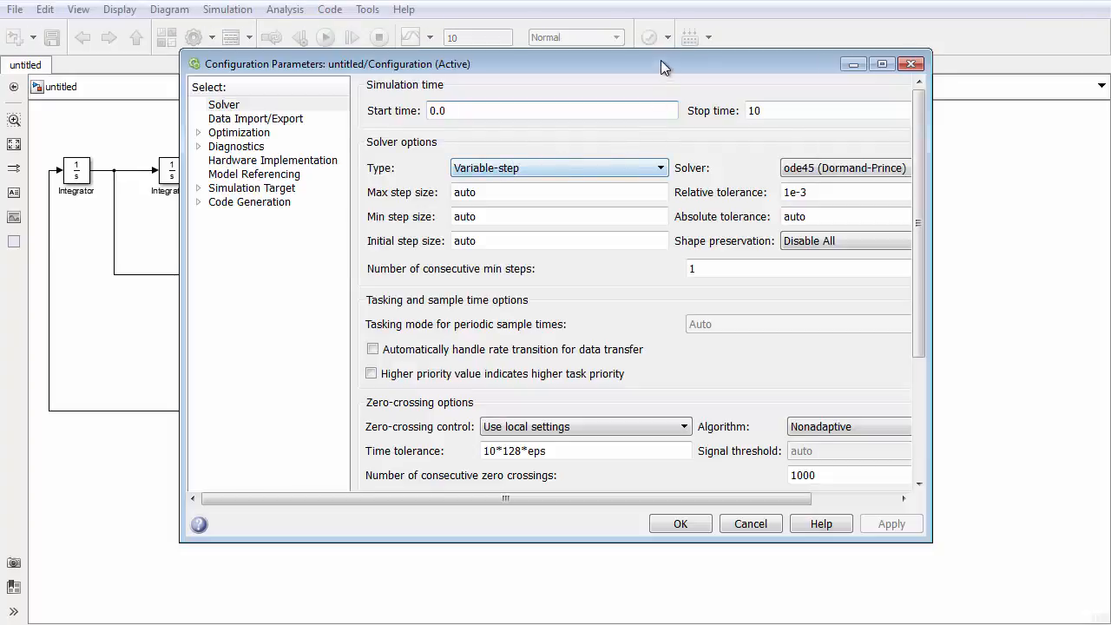
drag(660, 60, 698, 24)
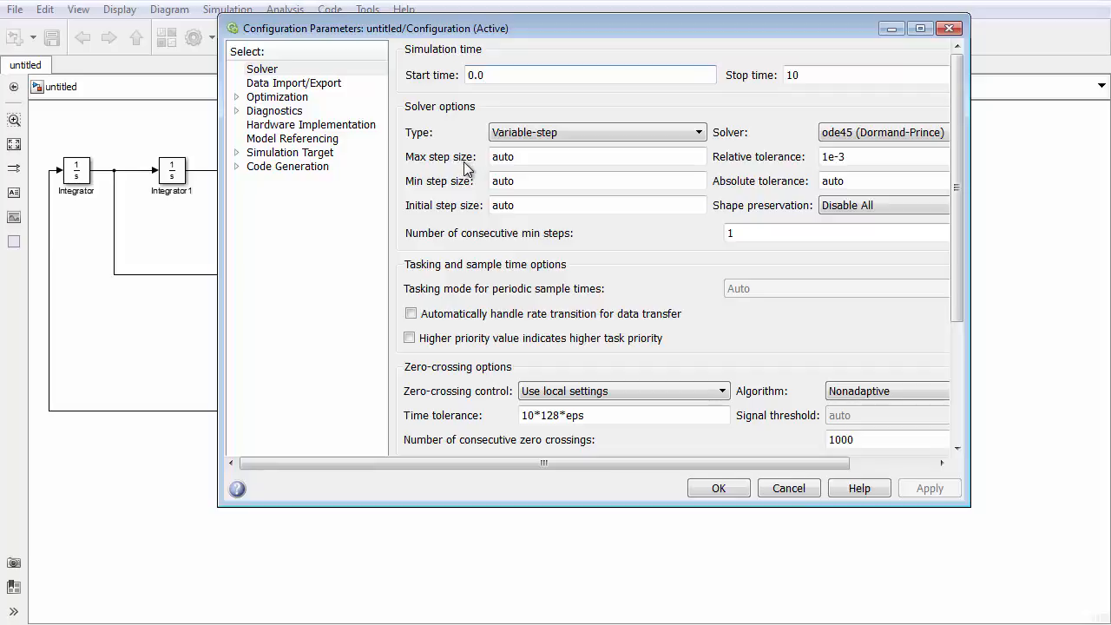
double_click(523, 157)
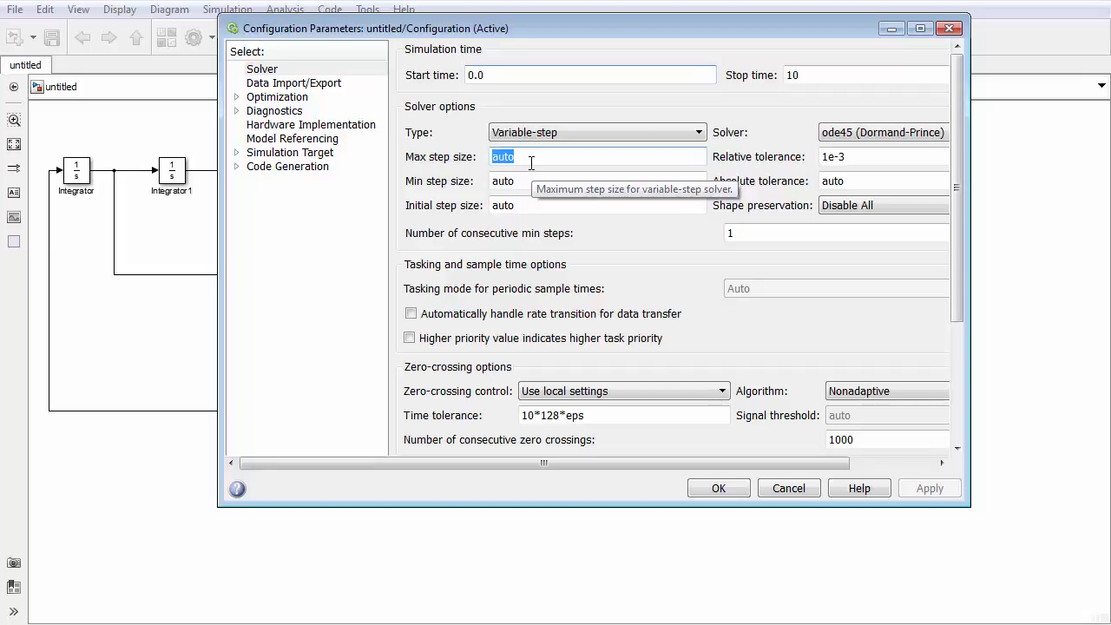
text(0.01)
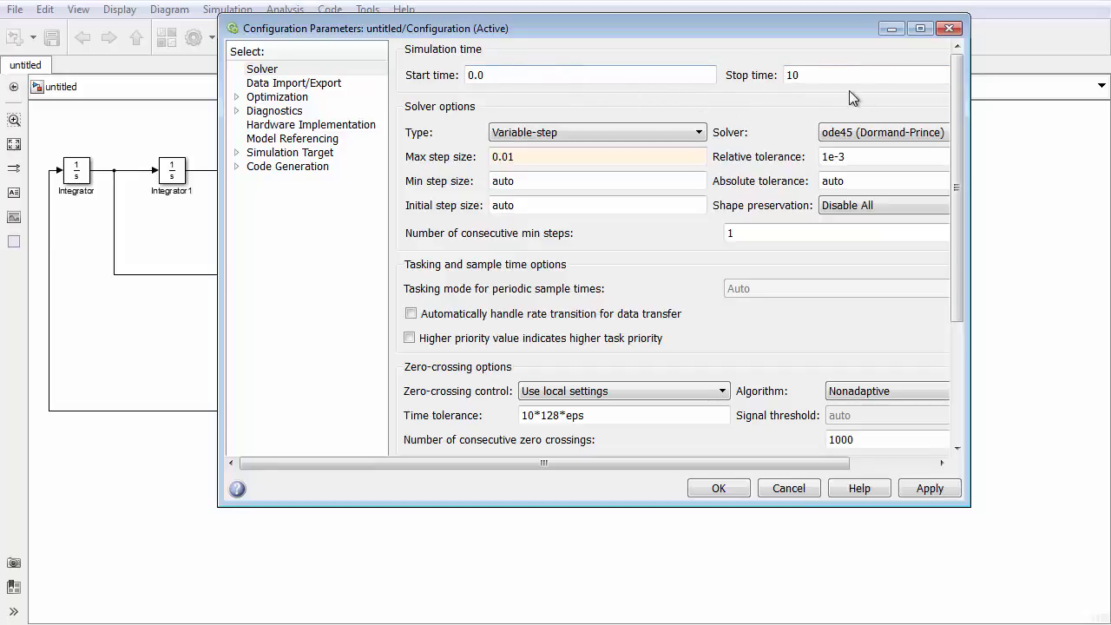
double_click(804, 79)
text(4)
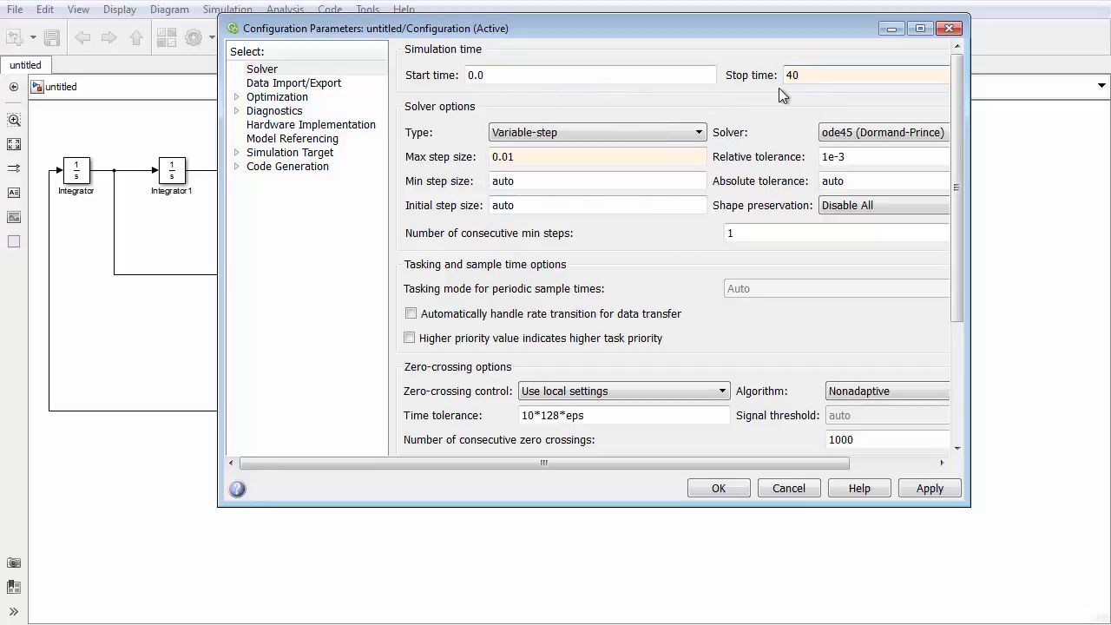
click(718, 488)
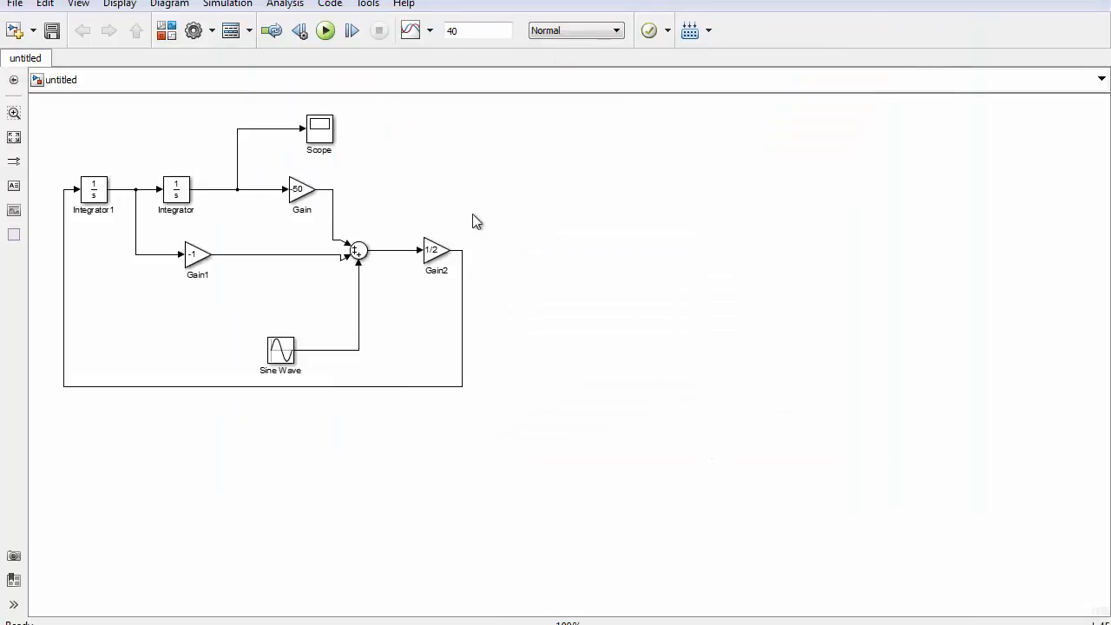
- Rerun the simulation with the new solver settings and open the Scope plot
click(327, 32)
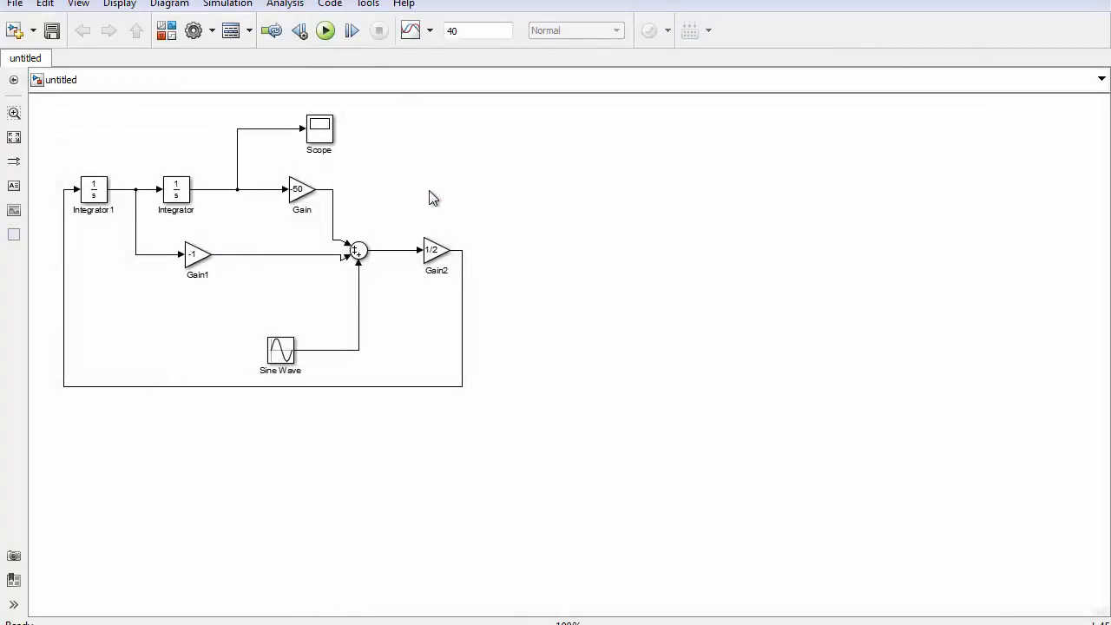
click(426, 251)
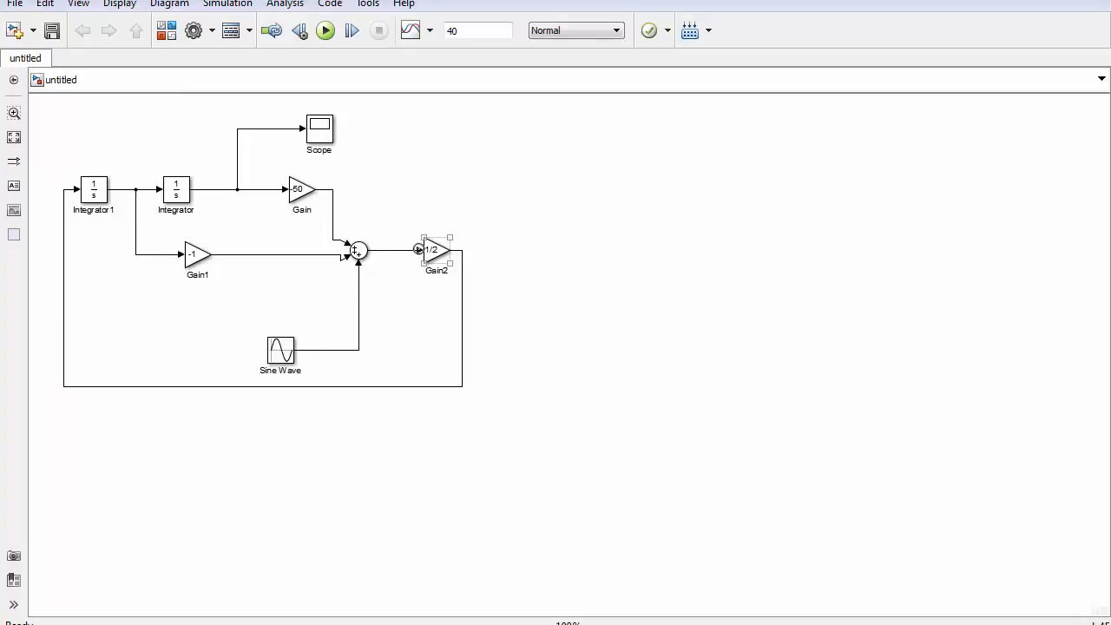
click(530, 265)
click(323, 137)
double_click(321, 133)
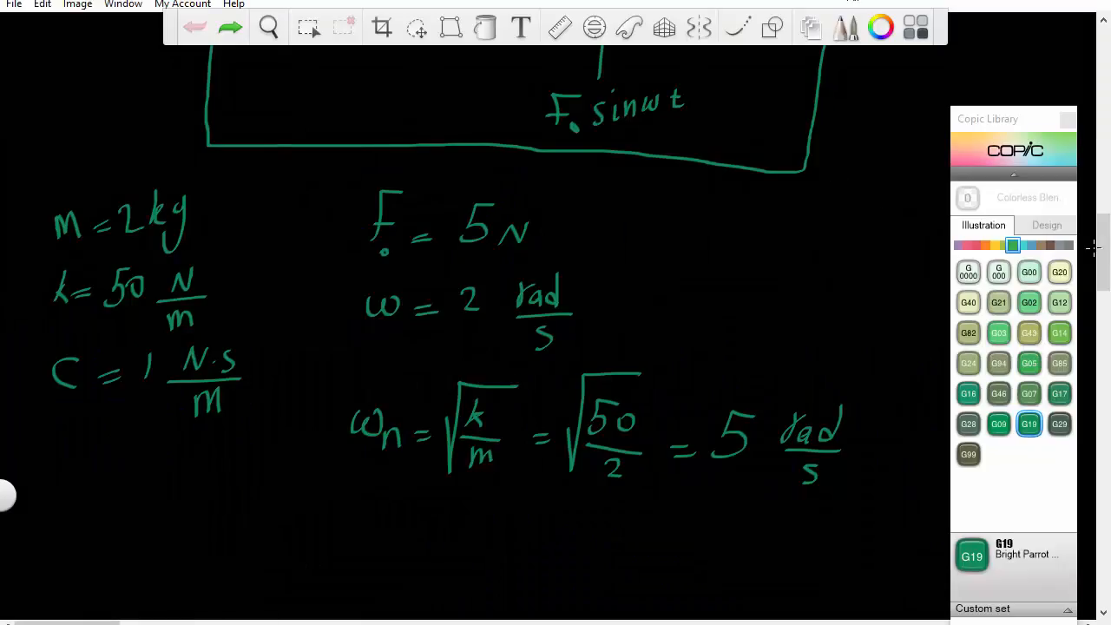
- Review the rearranged equation of motion and the block diagram in the handwritten notes
mouse_move(1097, 247)
mouse_down()
mouse_move(1106, 55)
mouse_move(1104, 206)
mouse_up()
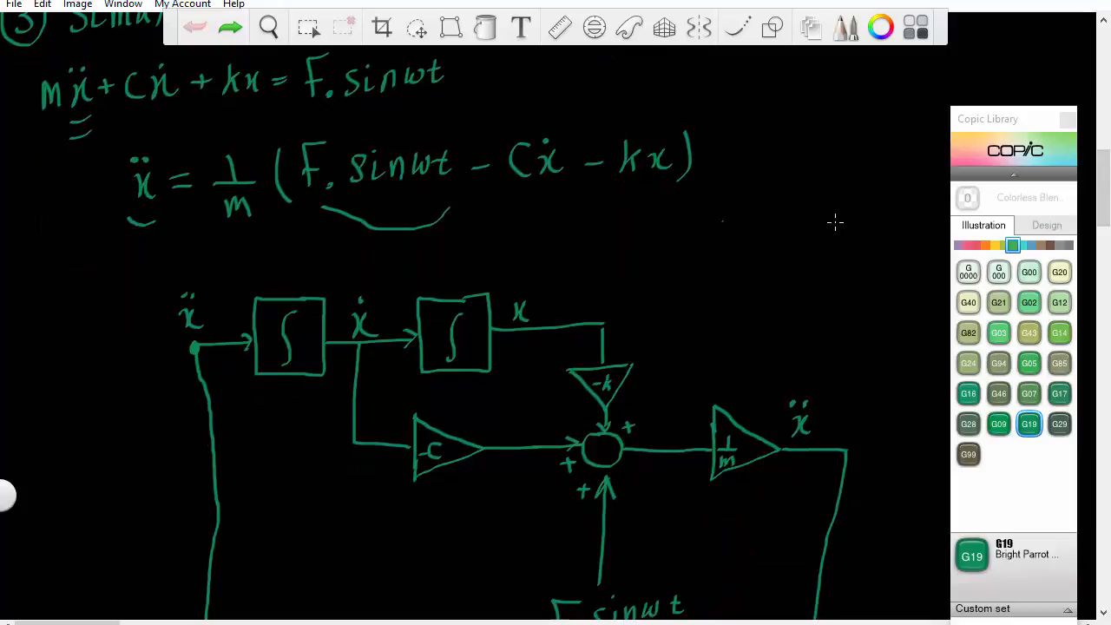
drag(1100, 208, 1101, 229)
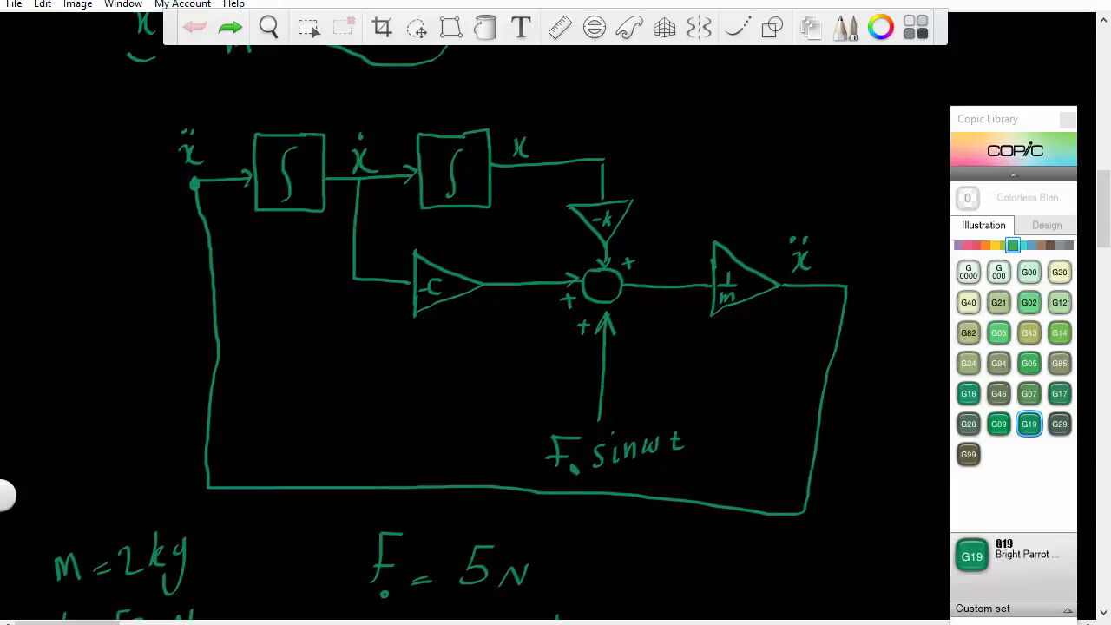
- Return from the handwritten notes to Simulink and examine the displacement response in the Scope against the block diagram
click(802, 624)
click(871, 533)
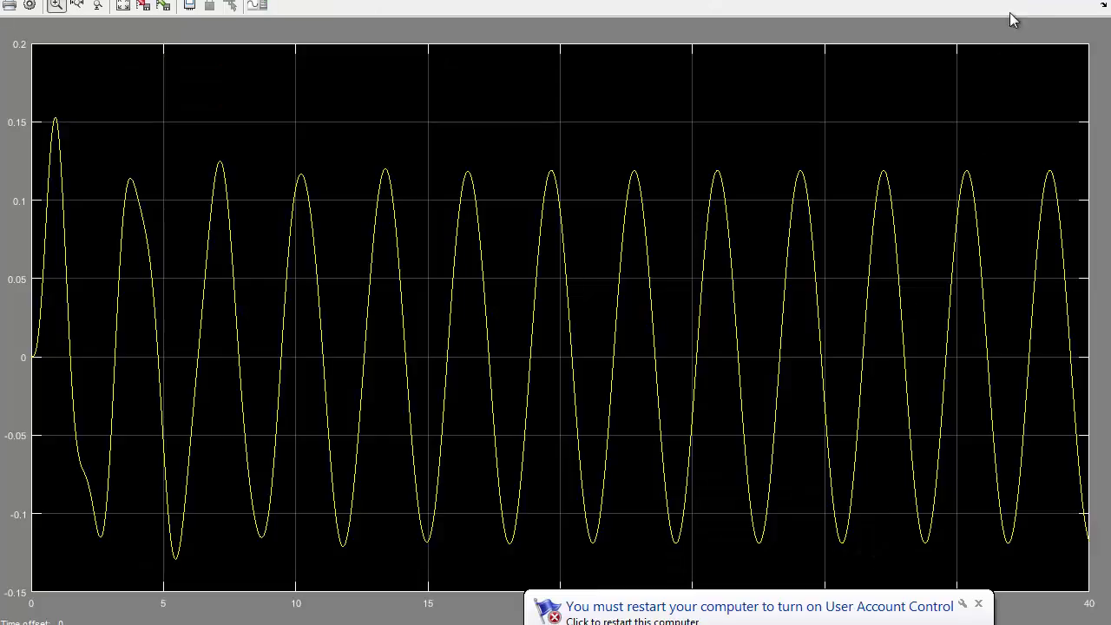
click(1038, 1)
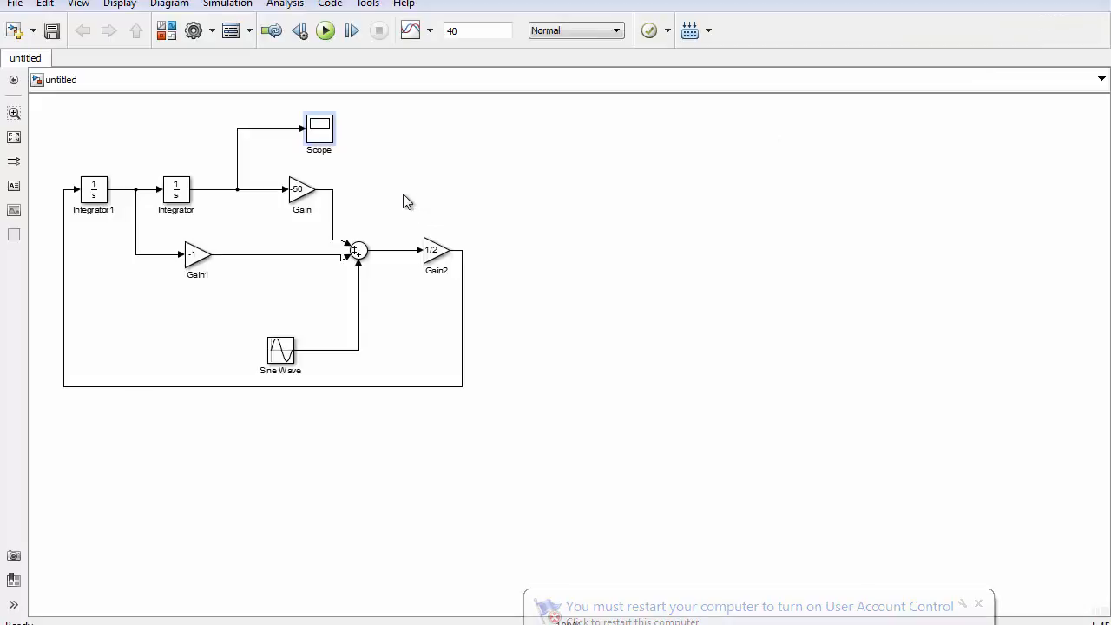
double_click(323, 130)
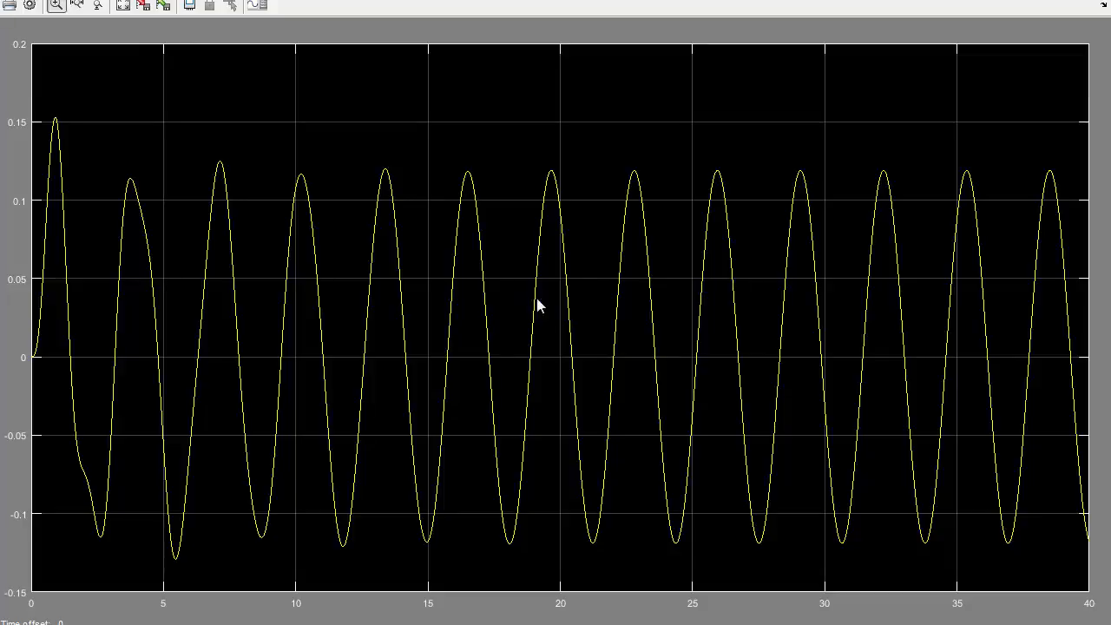
click(1035, 0)
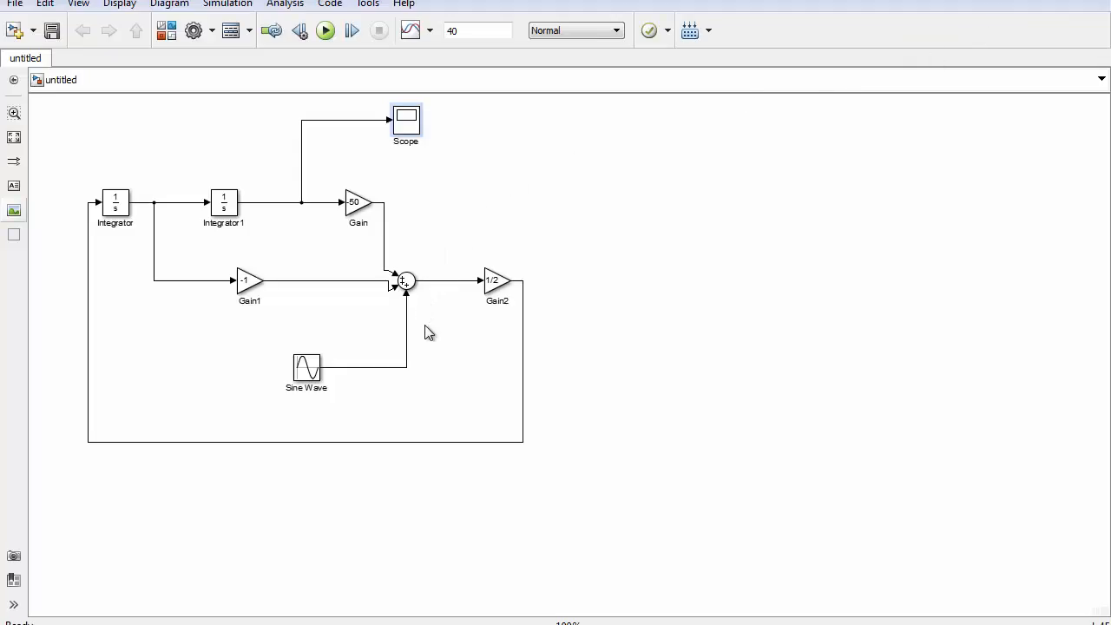
click(251, 291)
double_click(408, 121)
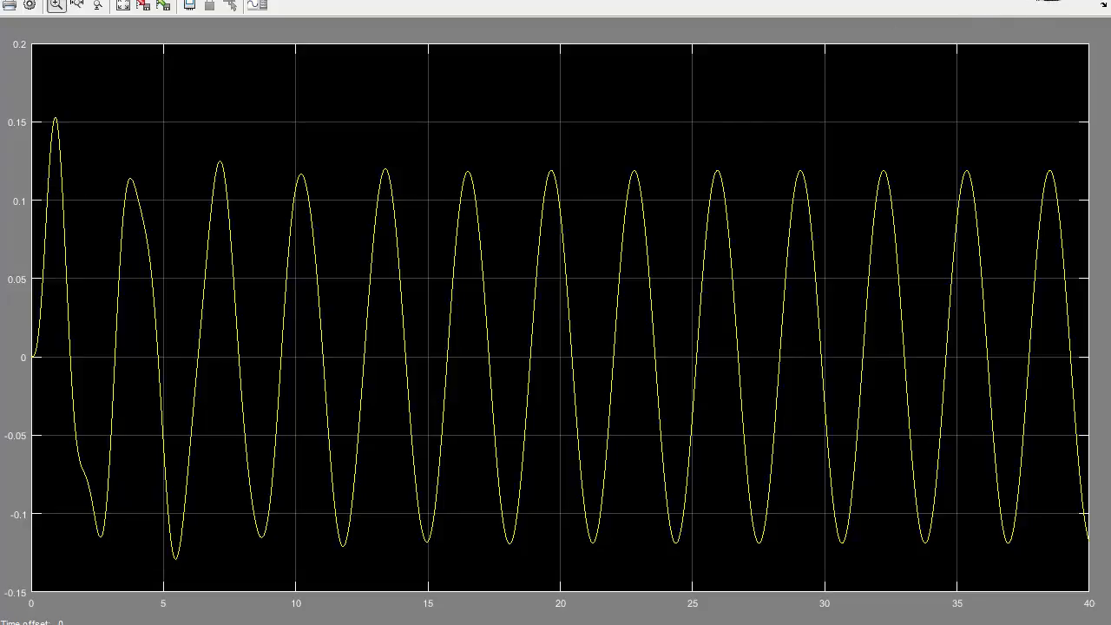
click(1040, 1)
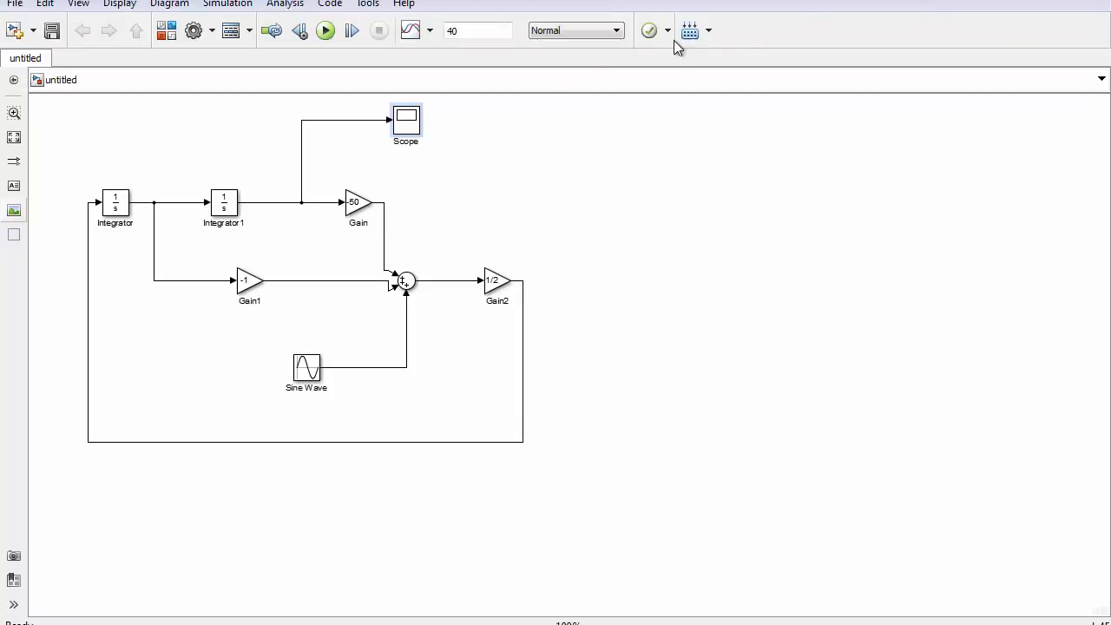
- Set the damping gain block Gain1 to -15
double_click(248, 279)
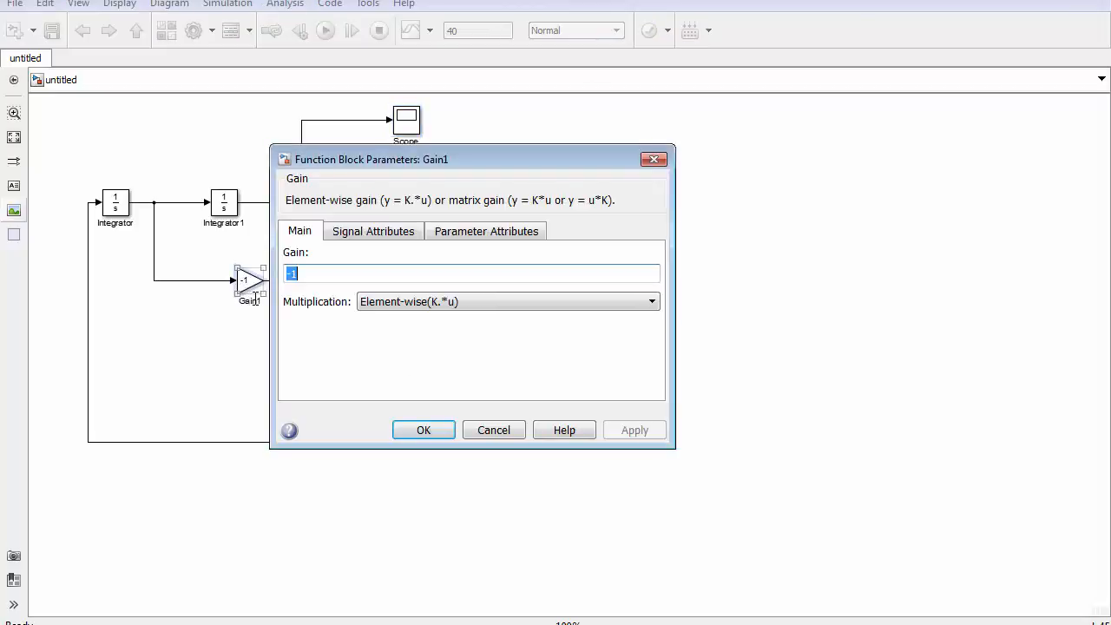
click(320, 273)
text(5)
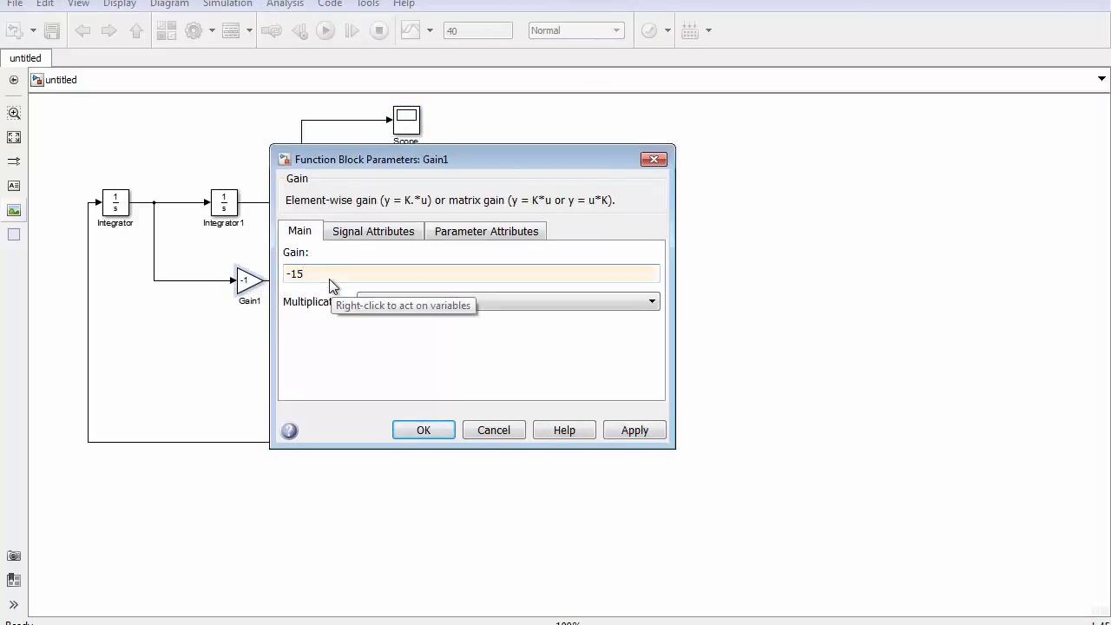
click(437, 431)
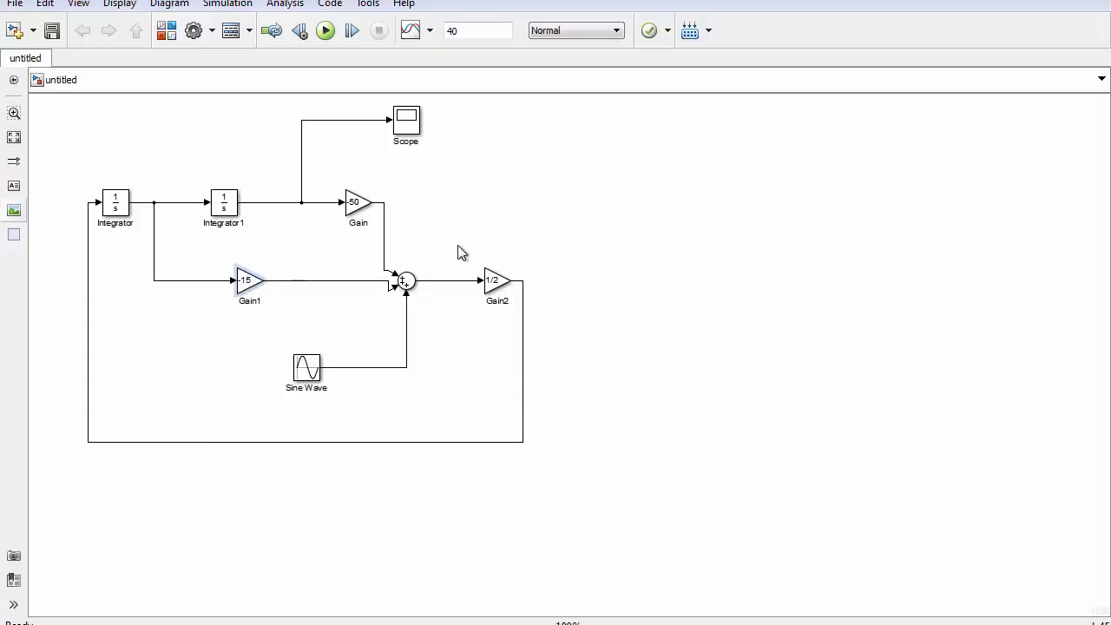
- Rerun the simulation with the increased damping and fit the displacement response to the Scope's axes
click(326, 32)
click(409, 125)
double_click(409, 126)
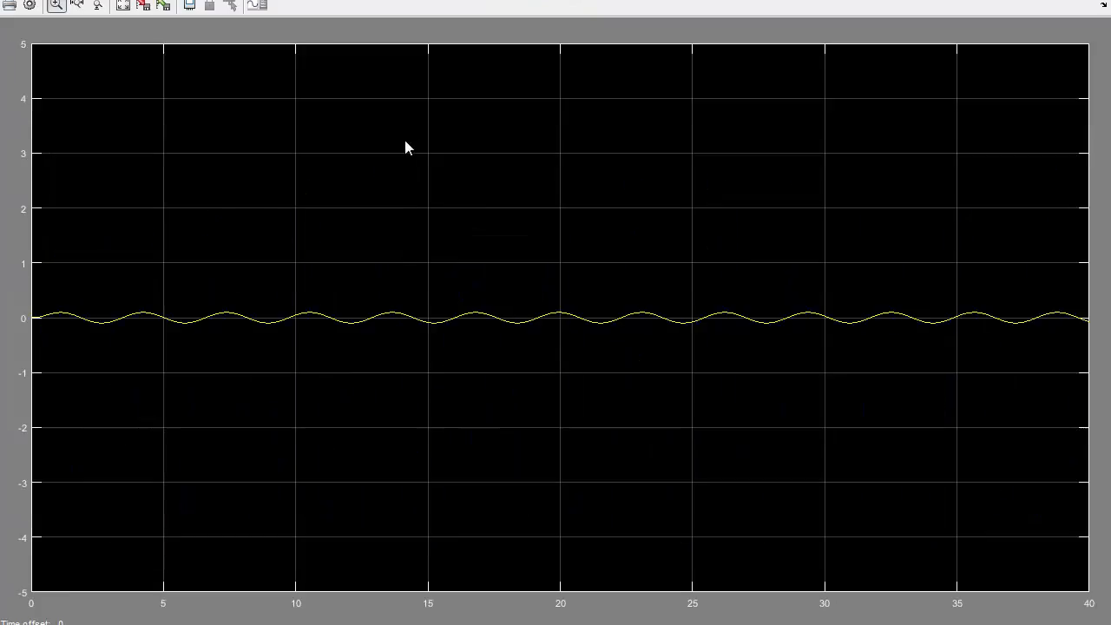
click(122, 5)
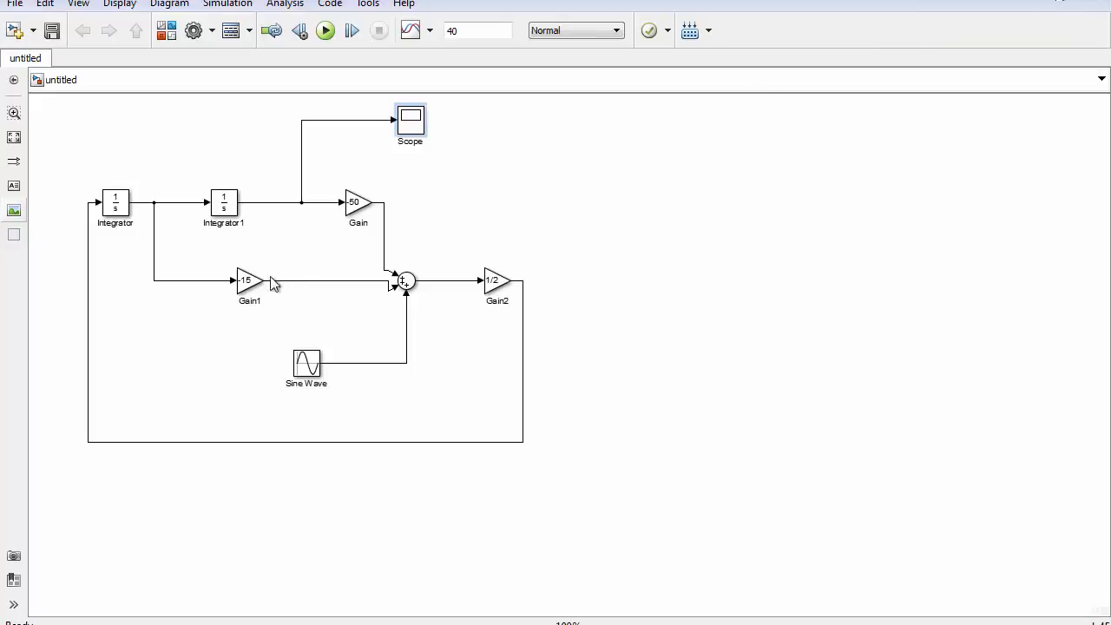
- Remove the damping by setting the gain of the Gain1 block to 0
double_click(255, 283)
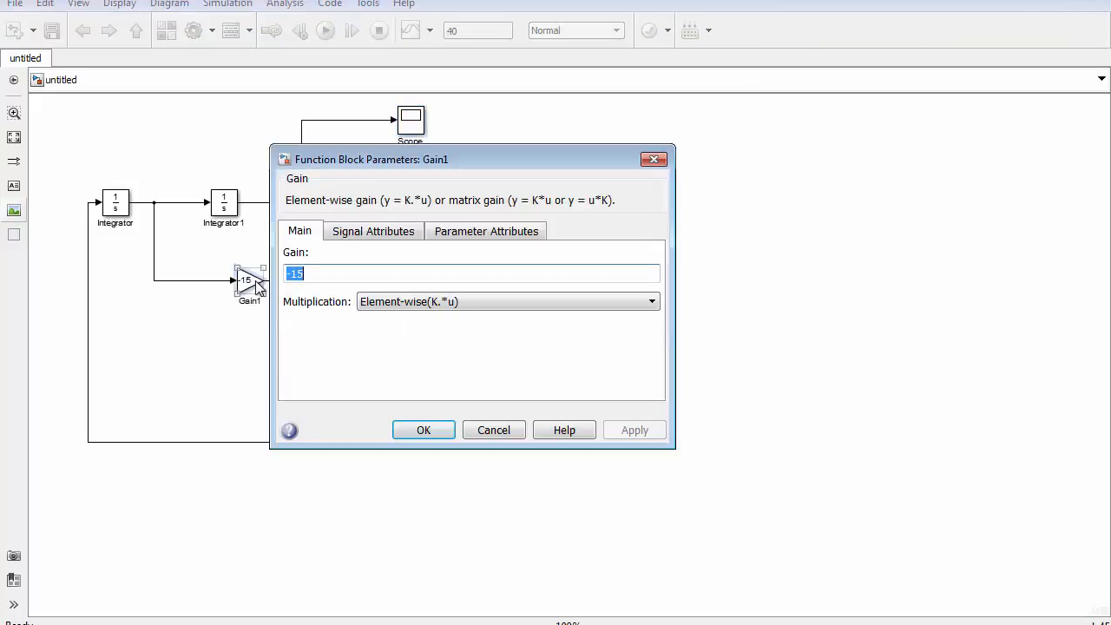
text(0)
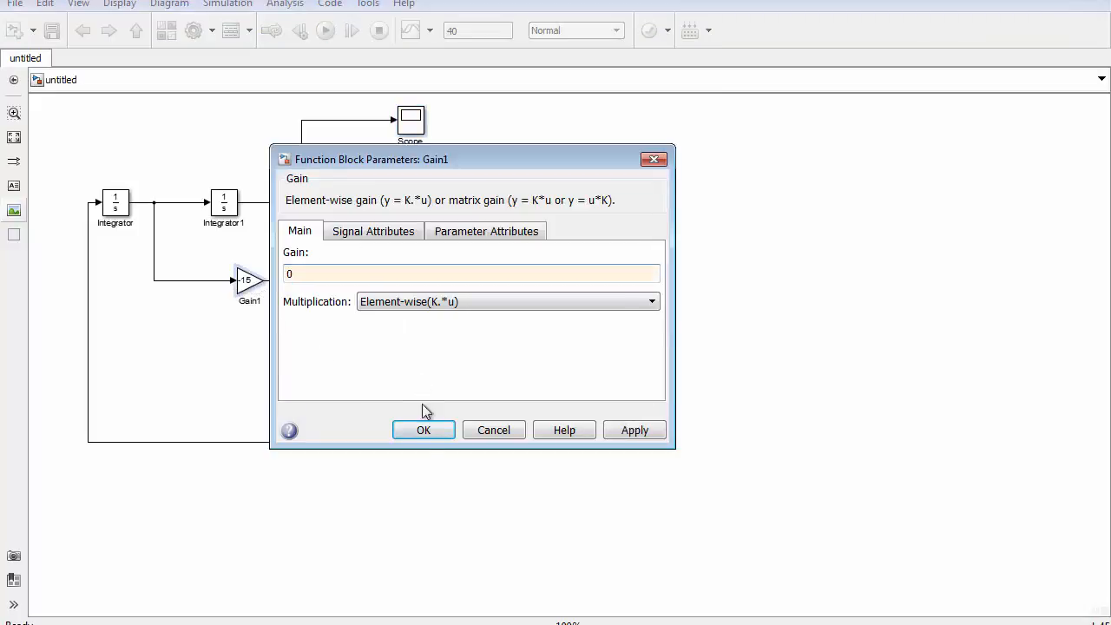
click(428, 428)
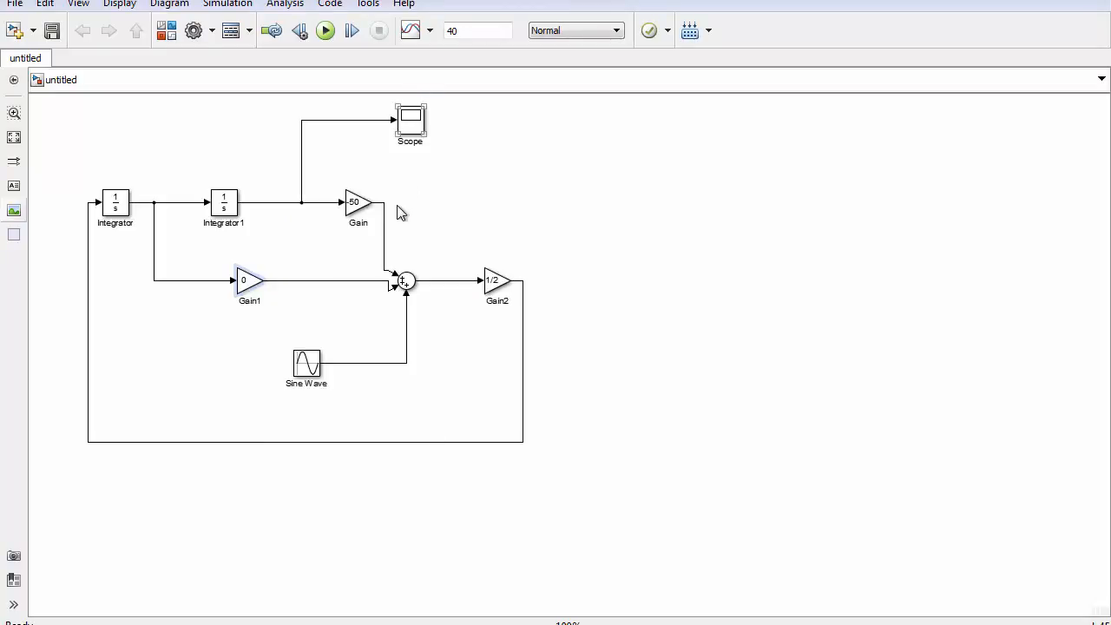
double_click(392, 228)
click(414, 239)
- Simulate the undamped system, view its response autoscaled in the Scope, and close the plot
click(326, 31)
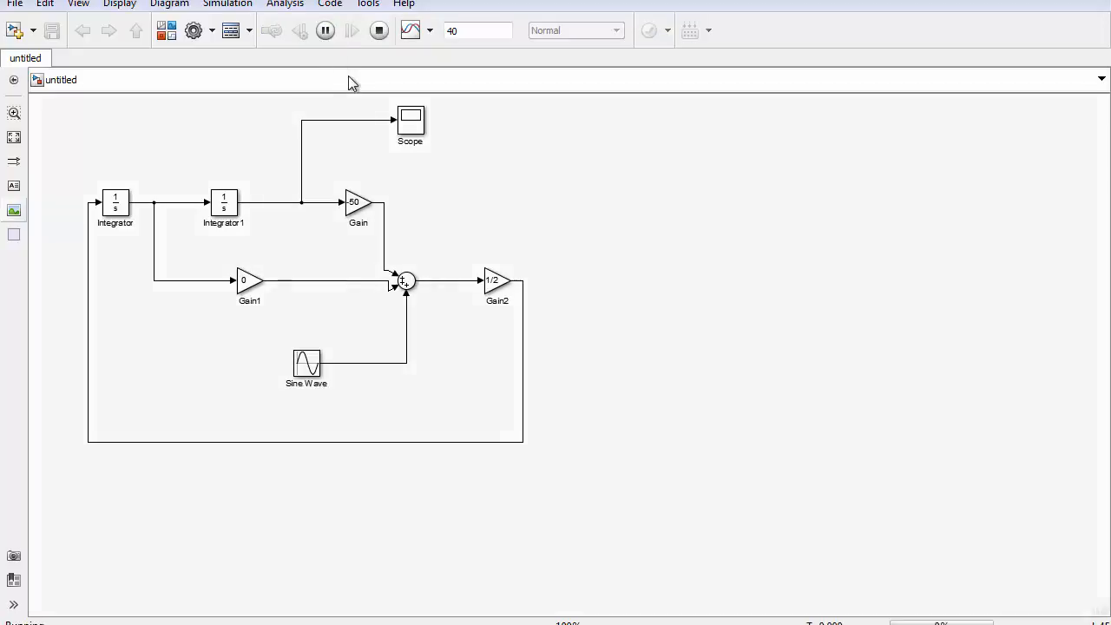
click(422, 125)
double_click(421, 125)
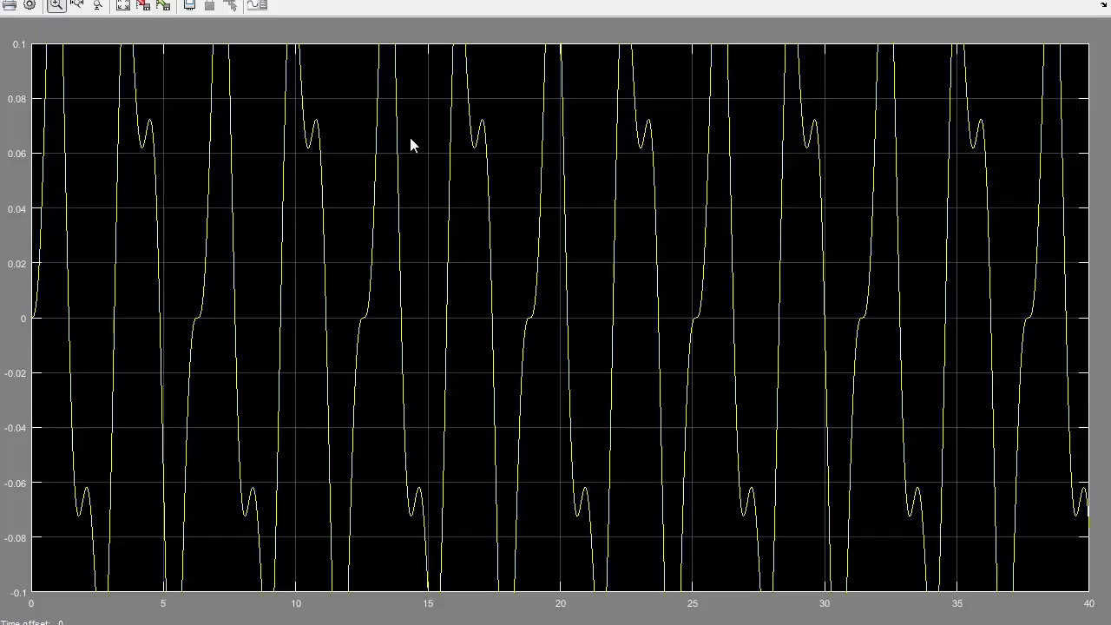
click(124, 7)
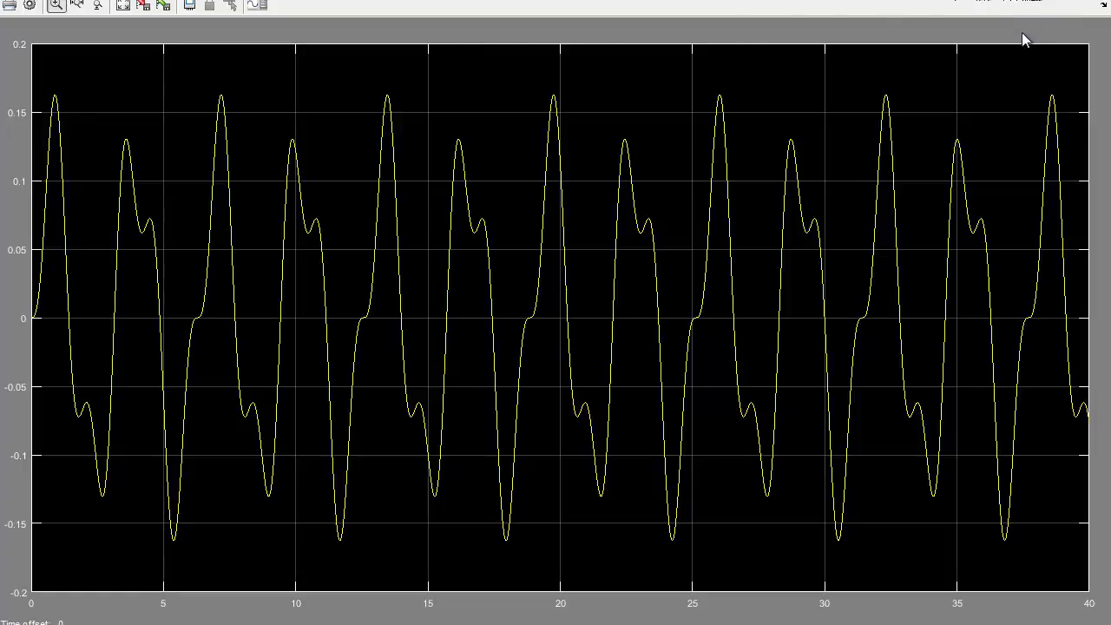
click(1097, 4)
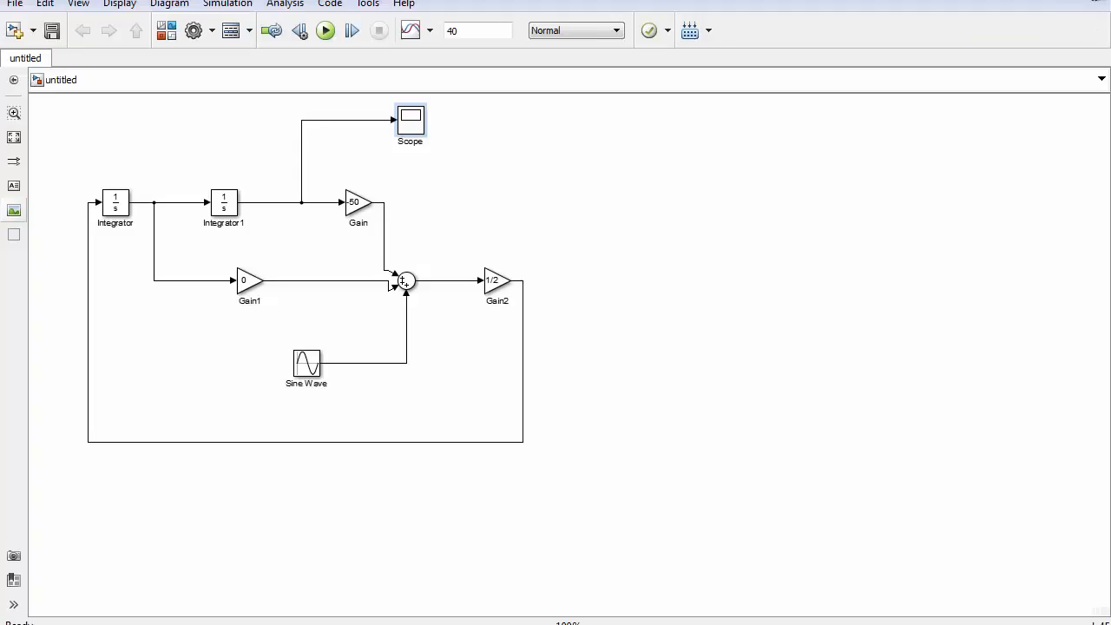
- Check the Sine Wave block's parameters and the natural frequency calculation in the handwritten notes, then return to the model
click(313, 367)
double_click(314, 367)
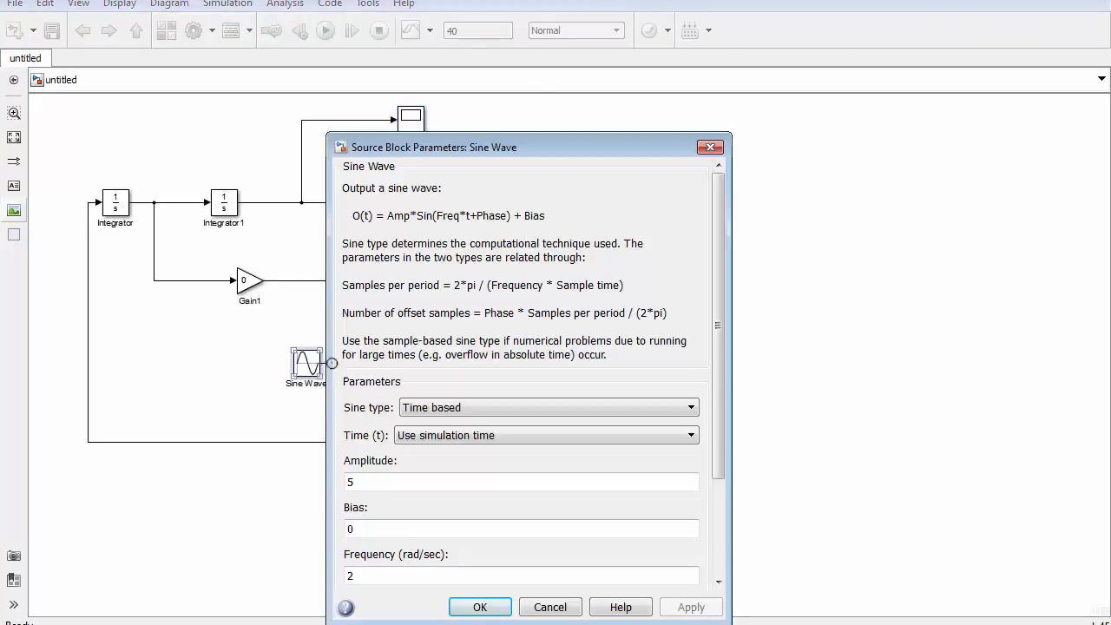
drag(716, 235, 715, 299)
click(713, 147)
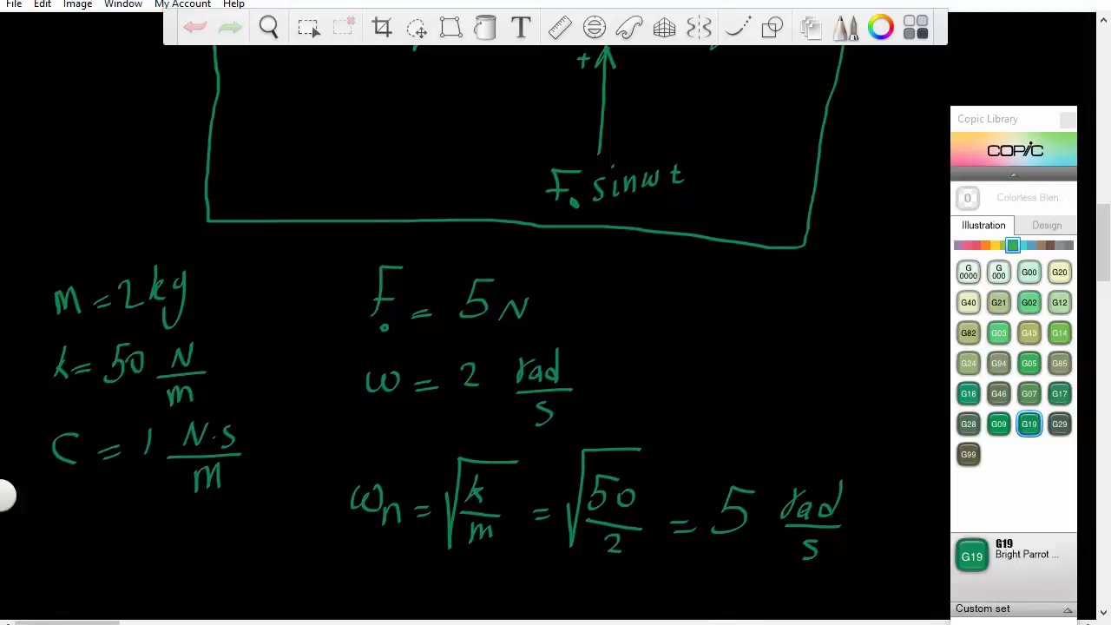
mouse_move(793, 620)
click(839, 558)
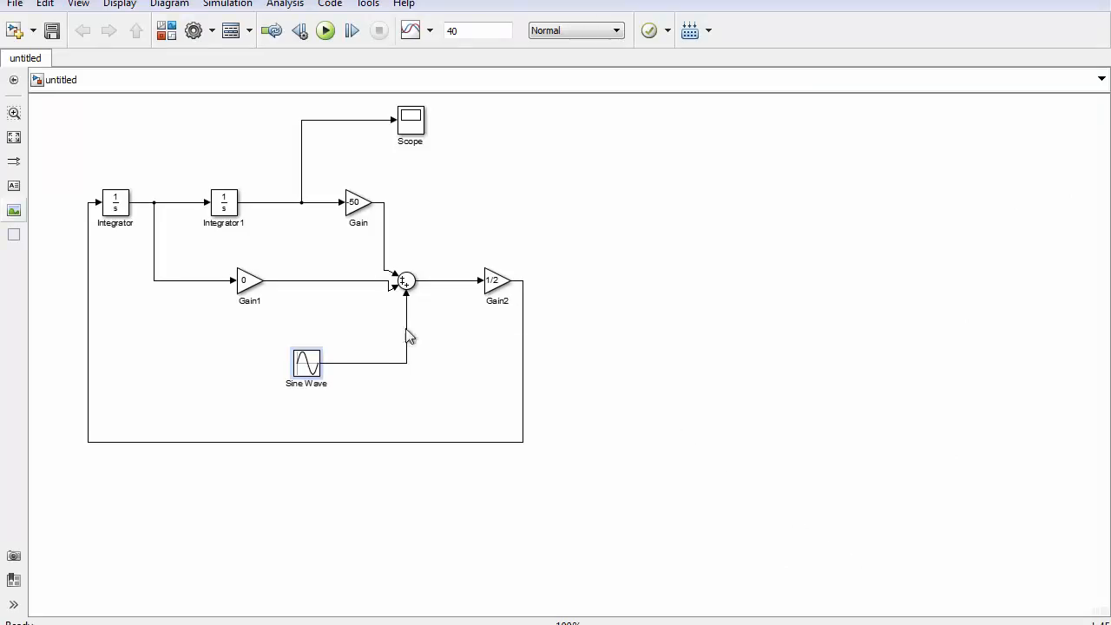
- Set the Sine Wave block's frequency to 4 rad/sec
click(316, 364)
double_click(318, 362)
drag(714, 335, 719, 451)
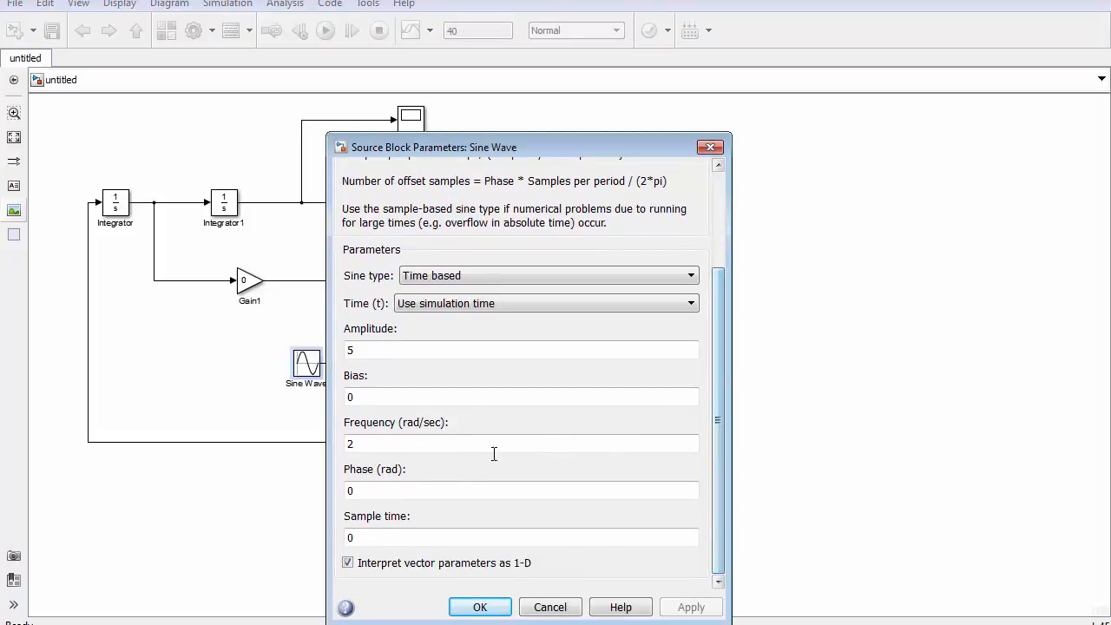
double_click(366, 446)
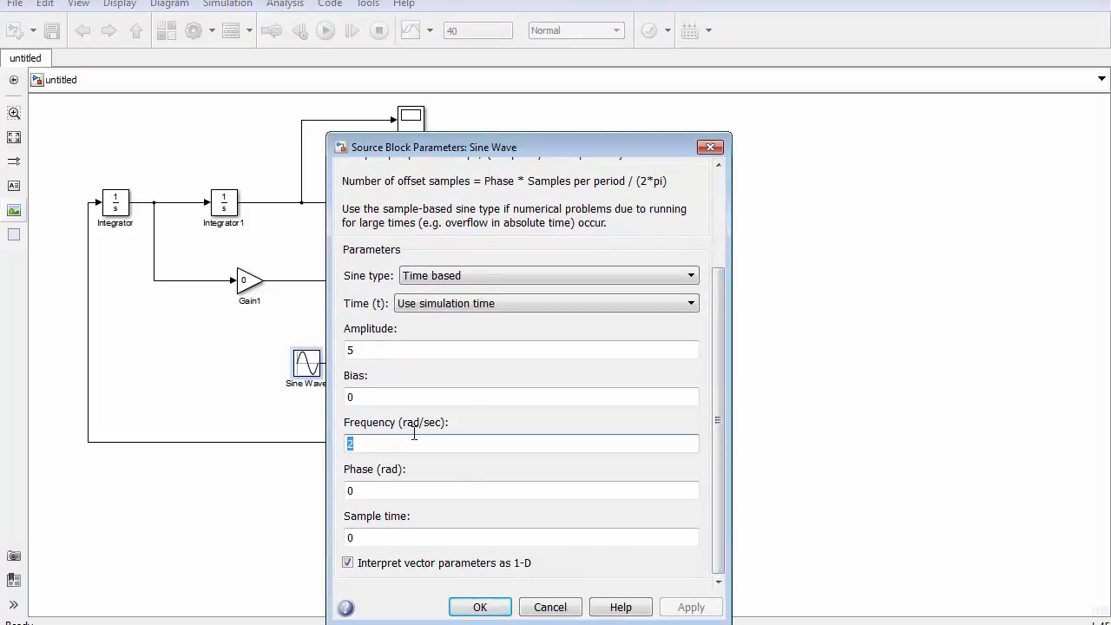
text(4)
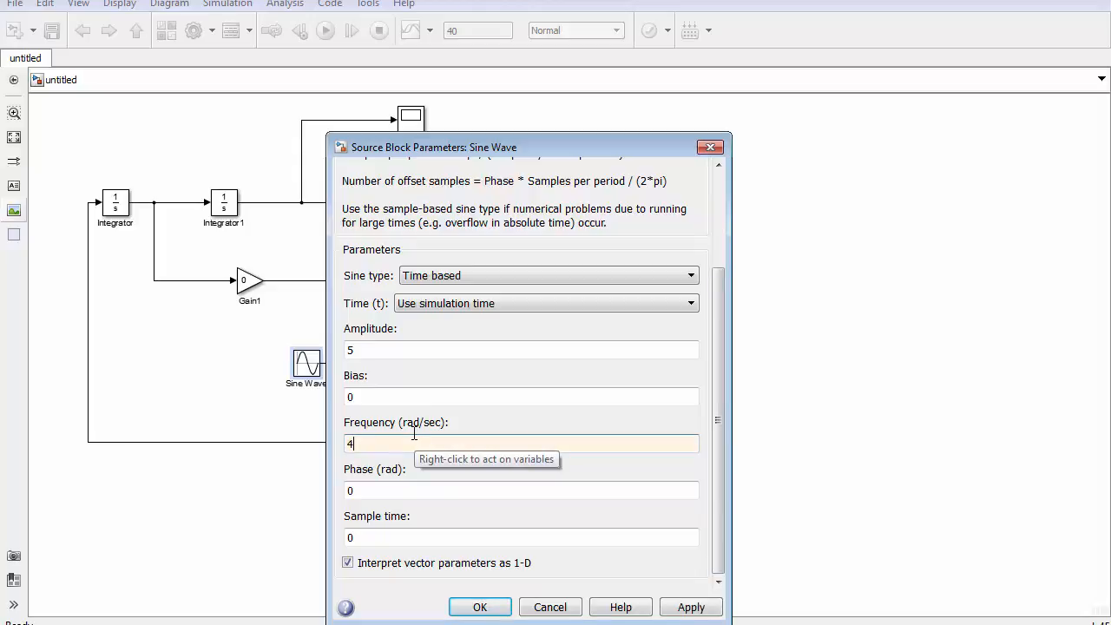
key(Tab)
key(Tab)
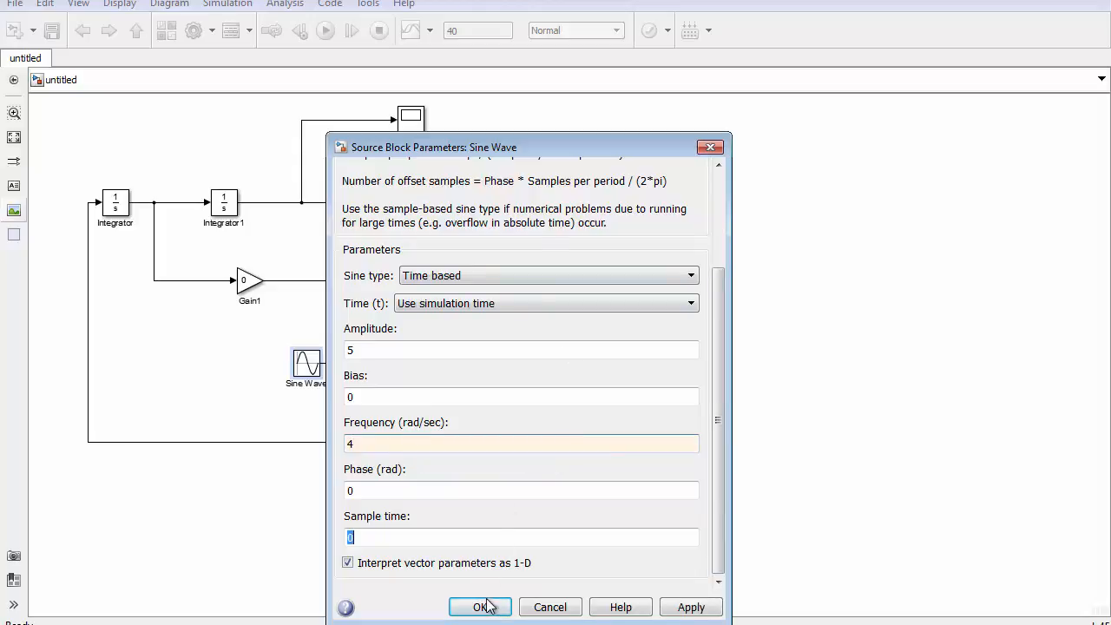
click(482, 608)
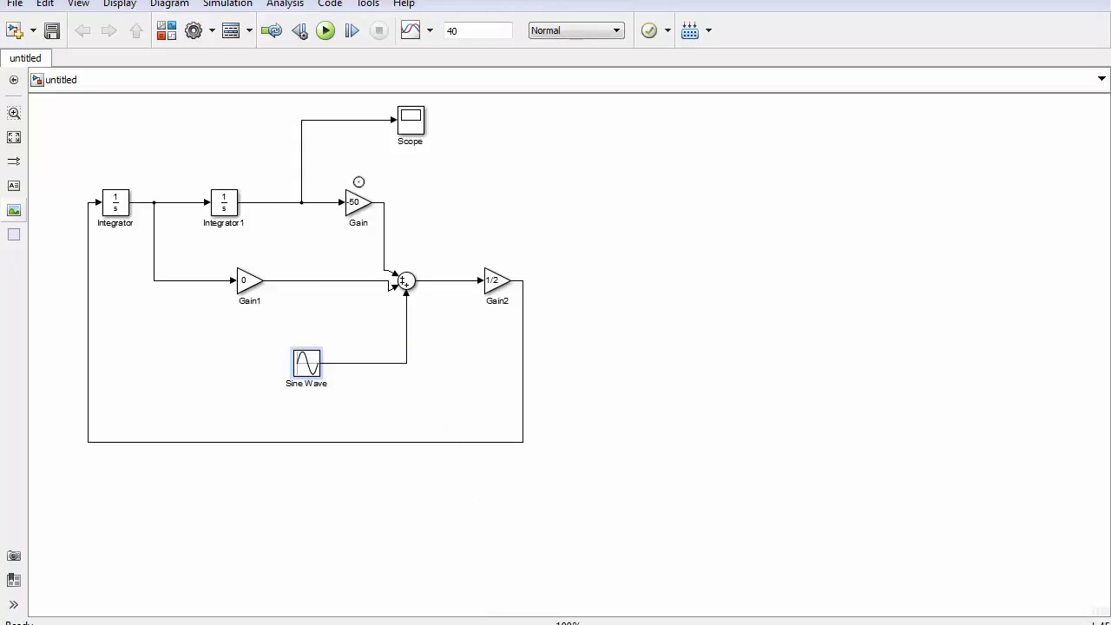
- Rerun the simulation at the 4 rad/sec forcing frequency, view the autoscaled Scope response, and close the plot
click(328, 33)
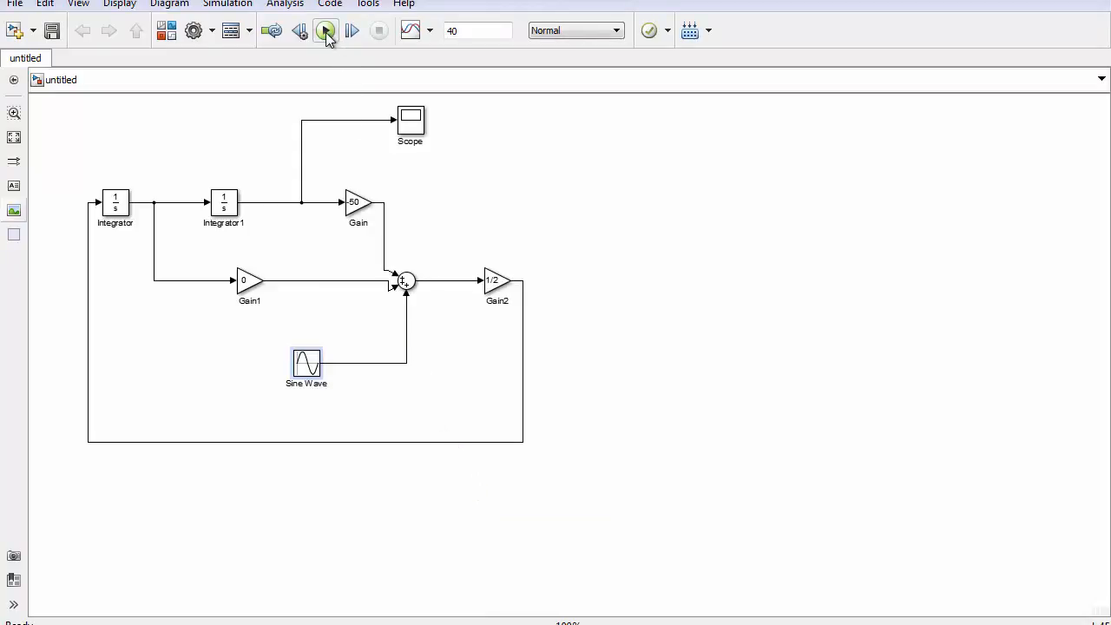
click(415, 126)
double_click(414, 126)
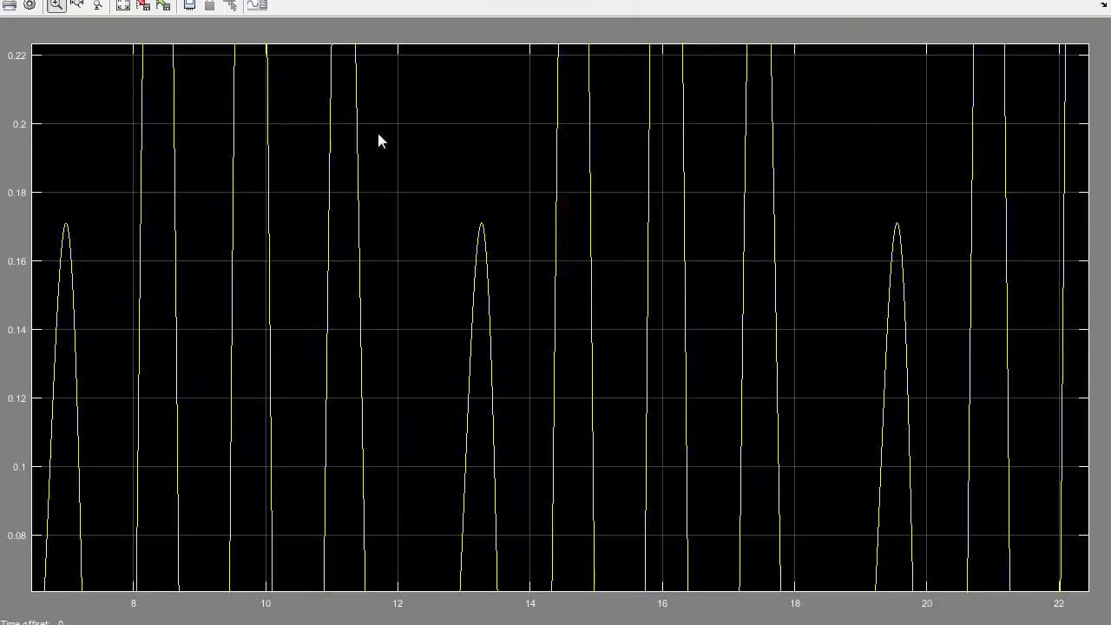
click(123, 5)
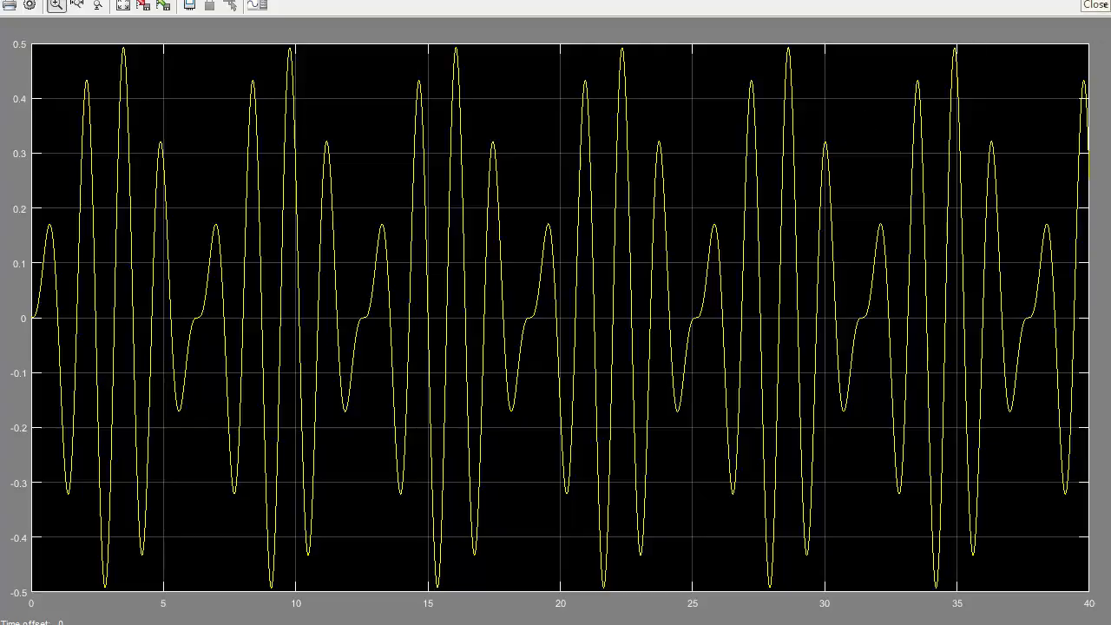
click(1092, 1)
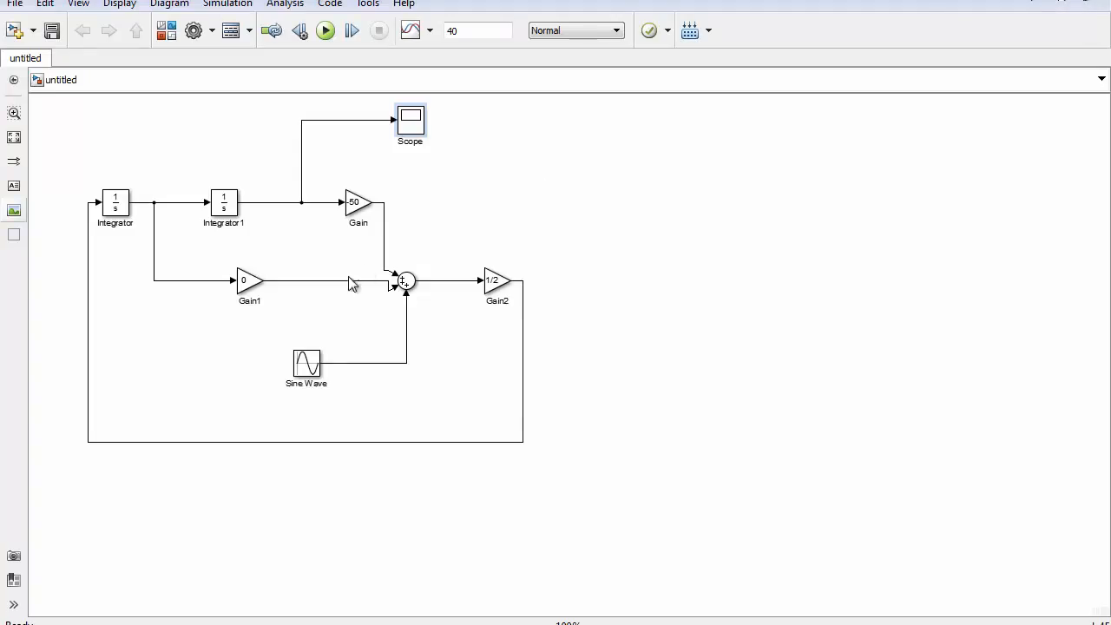
- Set the Sine Wave block's frequency to 5 rad/sec to match the system's natural frequency
click(313, 370)
double_click(312, 368)
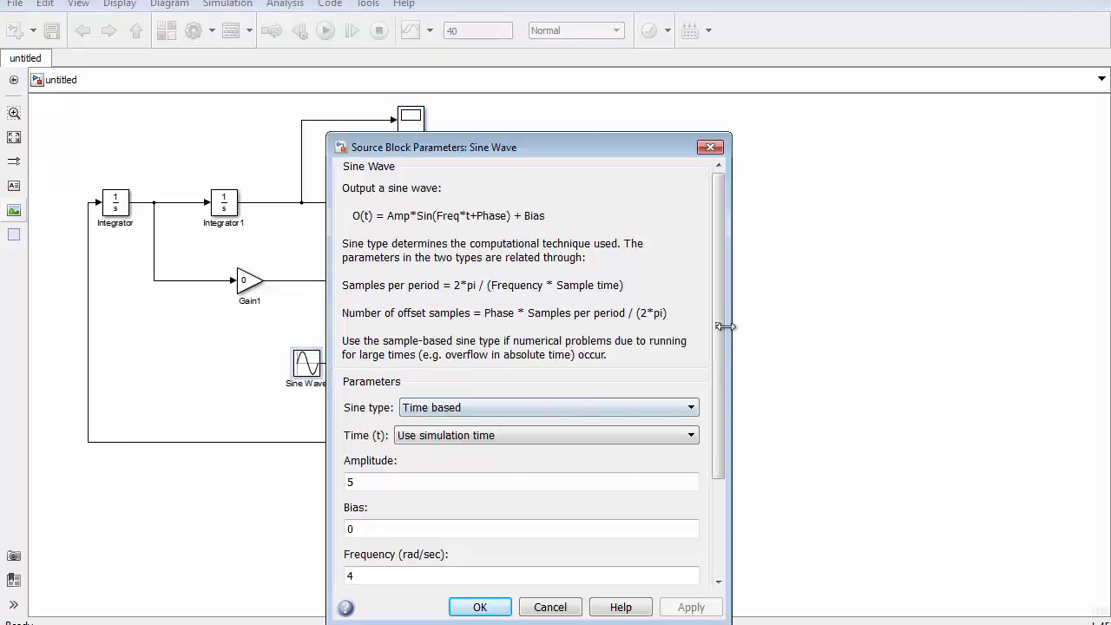
drag(718, 337, 718, 495)
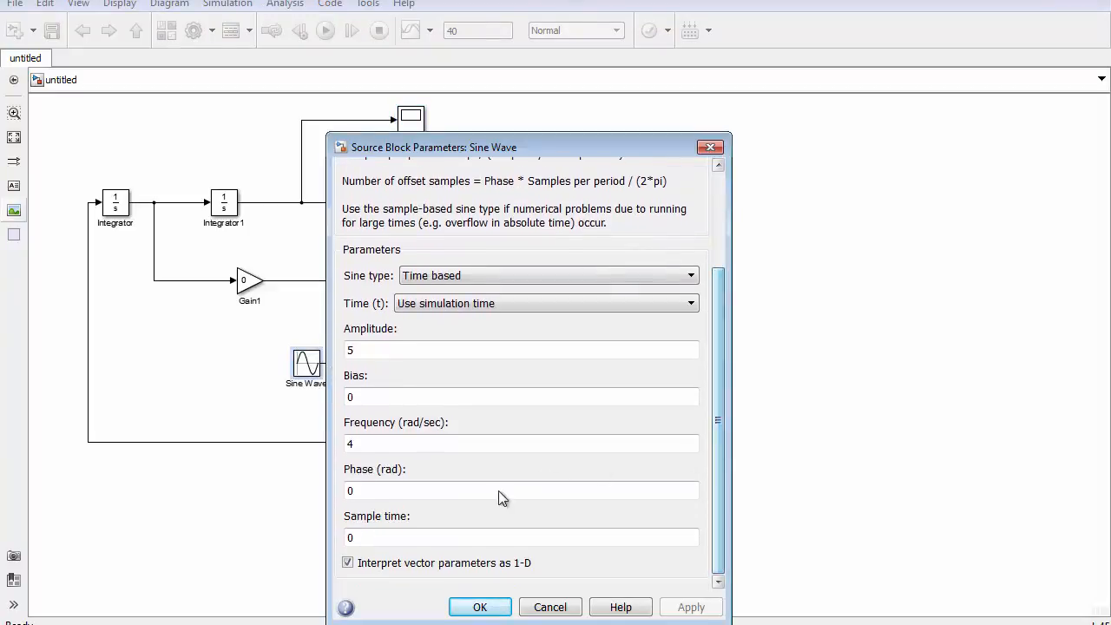
double_click(450, 440)
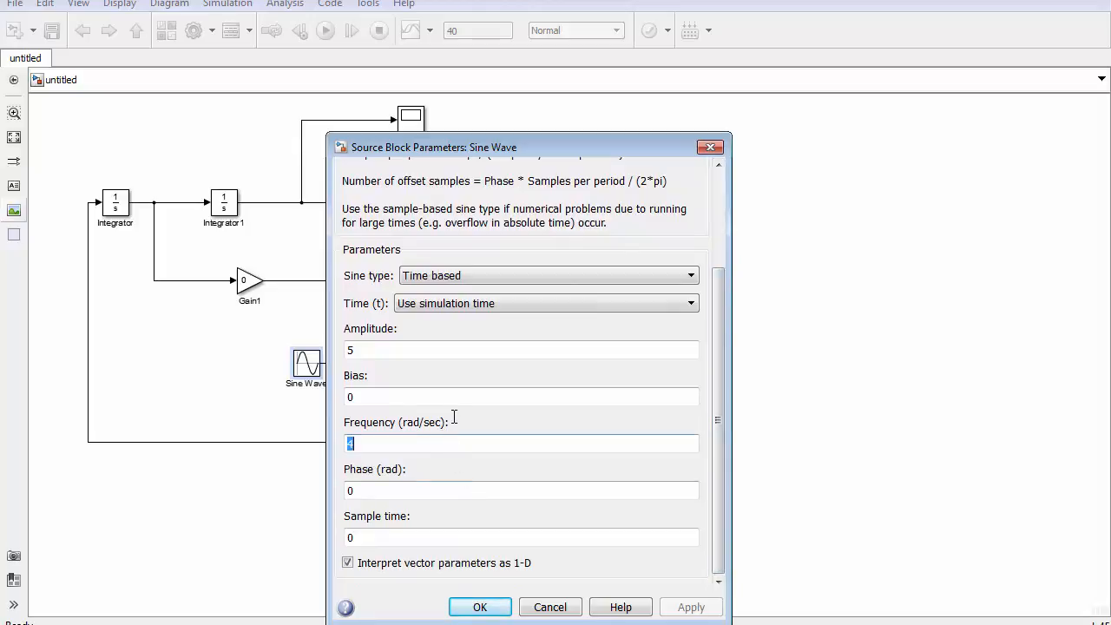
text(5)
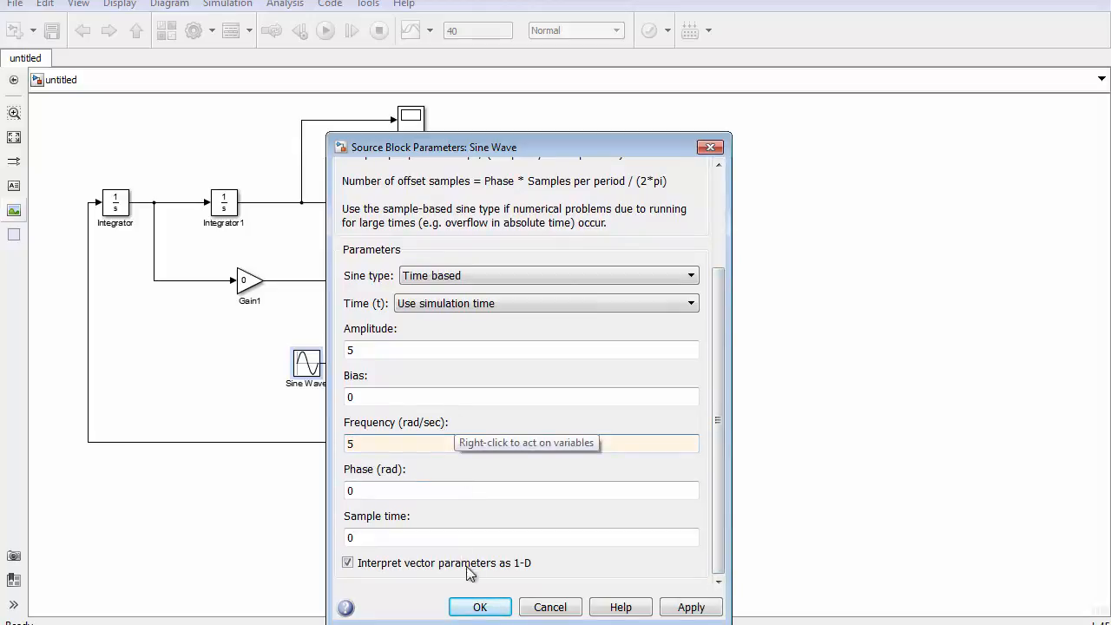
click(481, 609)
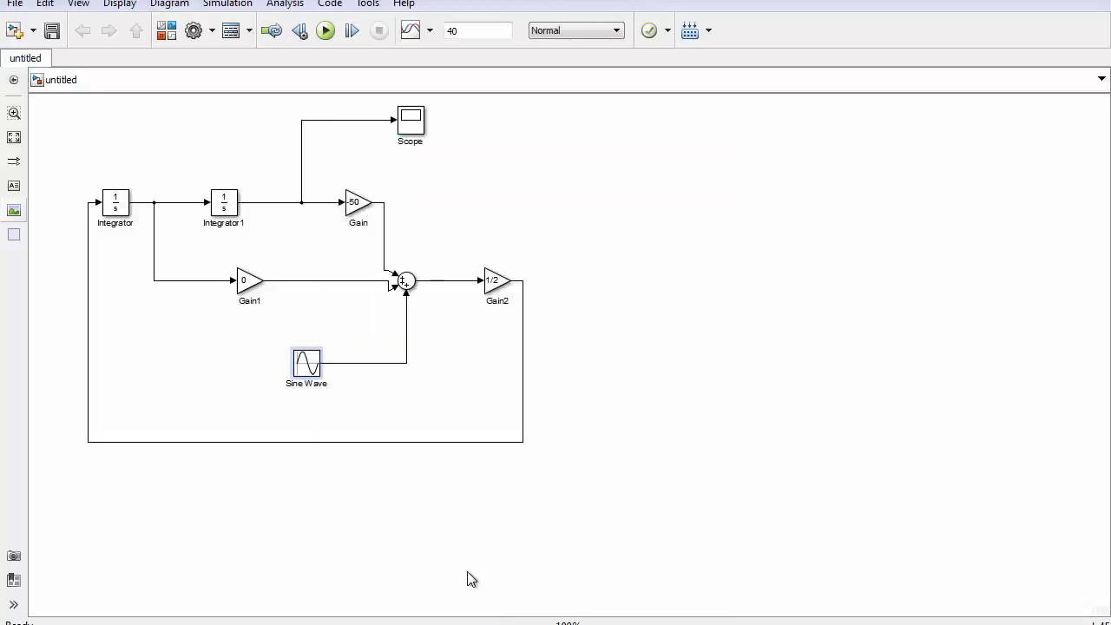
- Simulate the undamped system at the 5 rad/sec forcing frequency and fit the whole response in the Scope
click(326, 31)
double_click(420, 132)
click(122, 6)
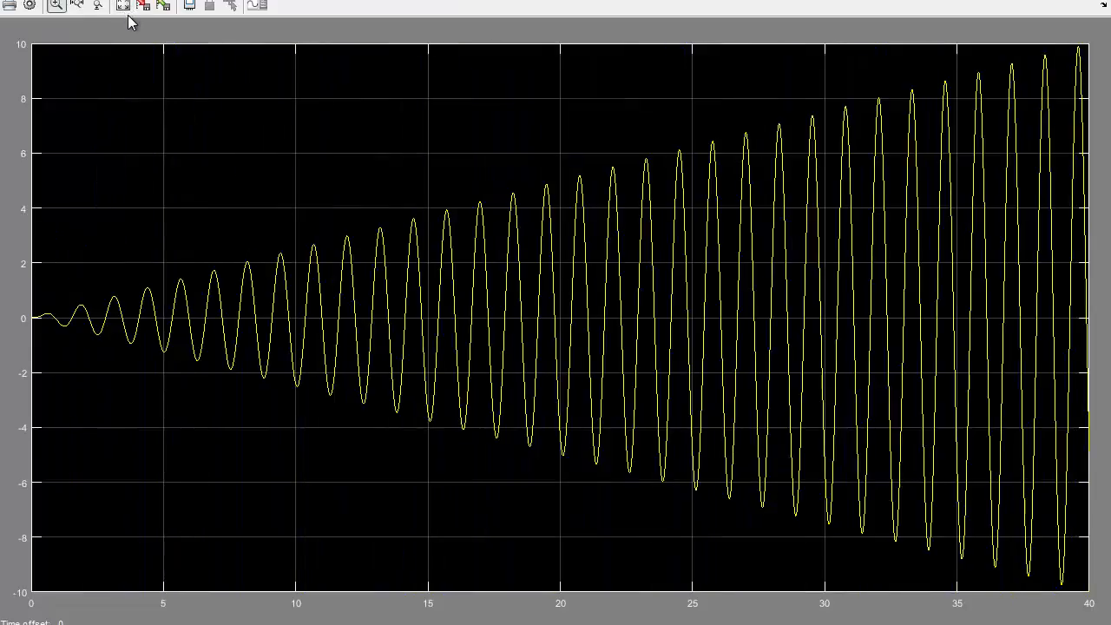